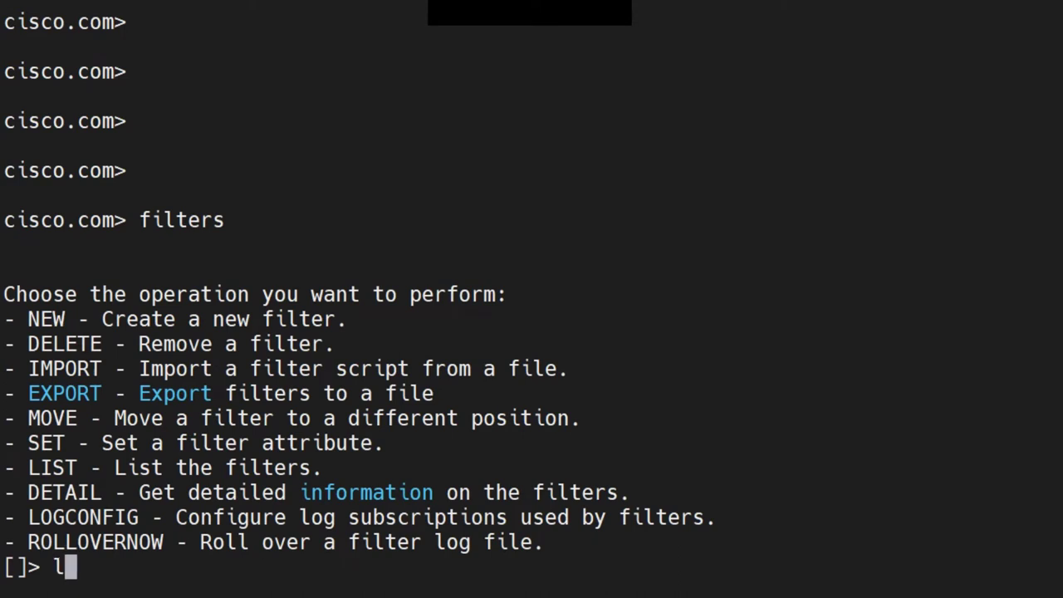
List the existing message filters and mark the add_recipient filter name
key("Return")
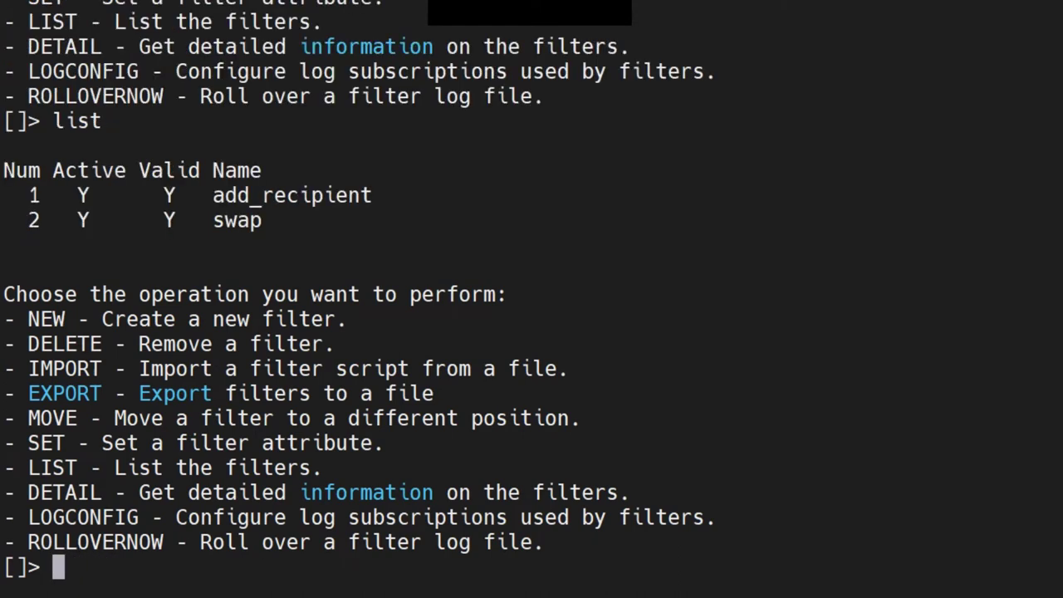
left_click_drag(201, 195, 201, 195)
Start new filter 'test:' with an if mail-from condition matching the sender's cisco.com address
type("new")
key("Return")
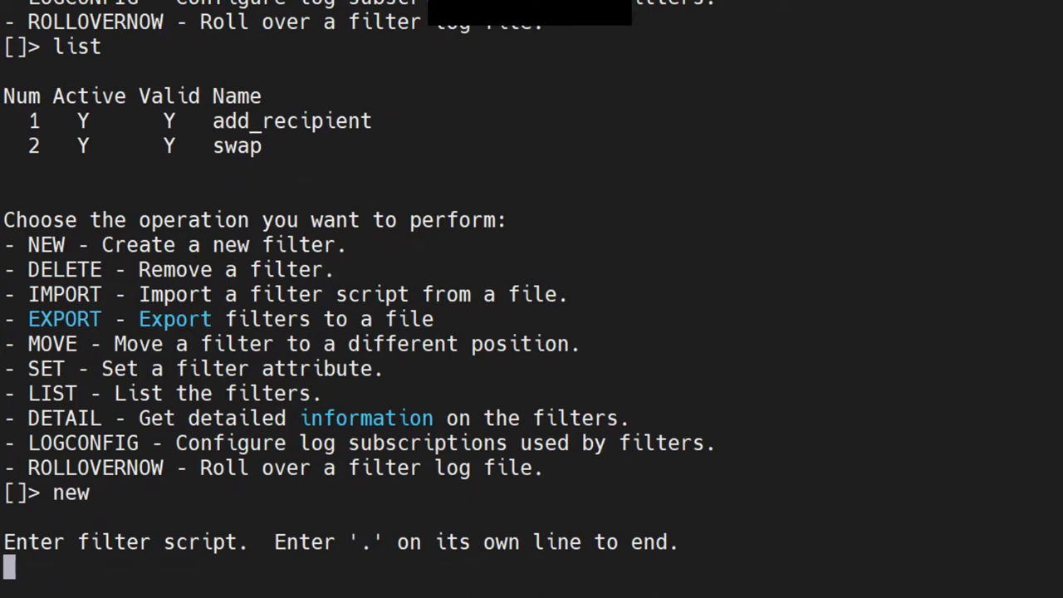
type("test")
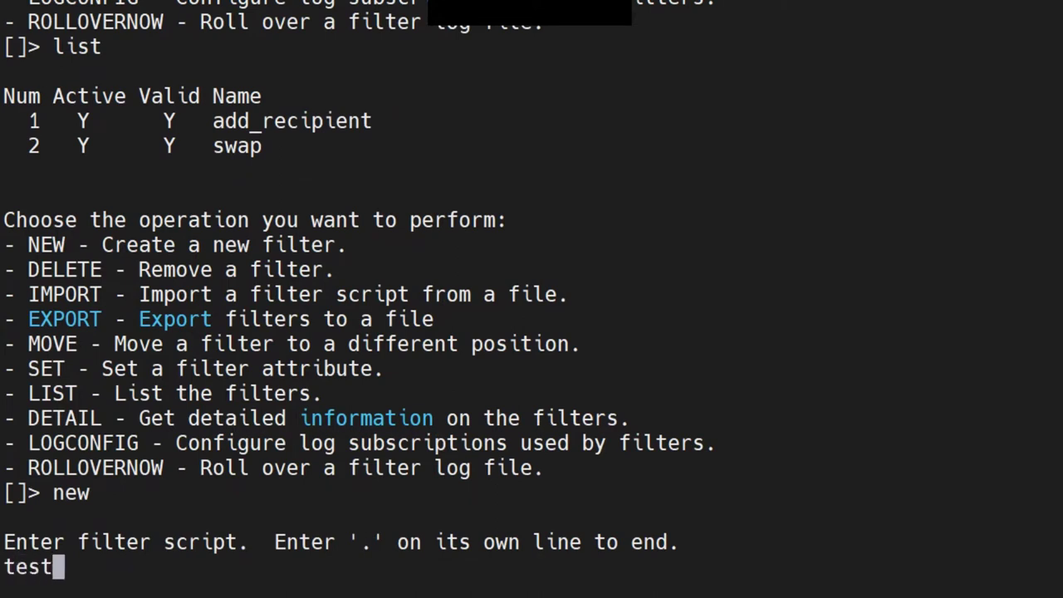
type(":")
key("Return")
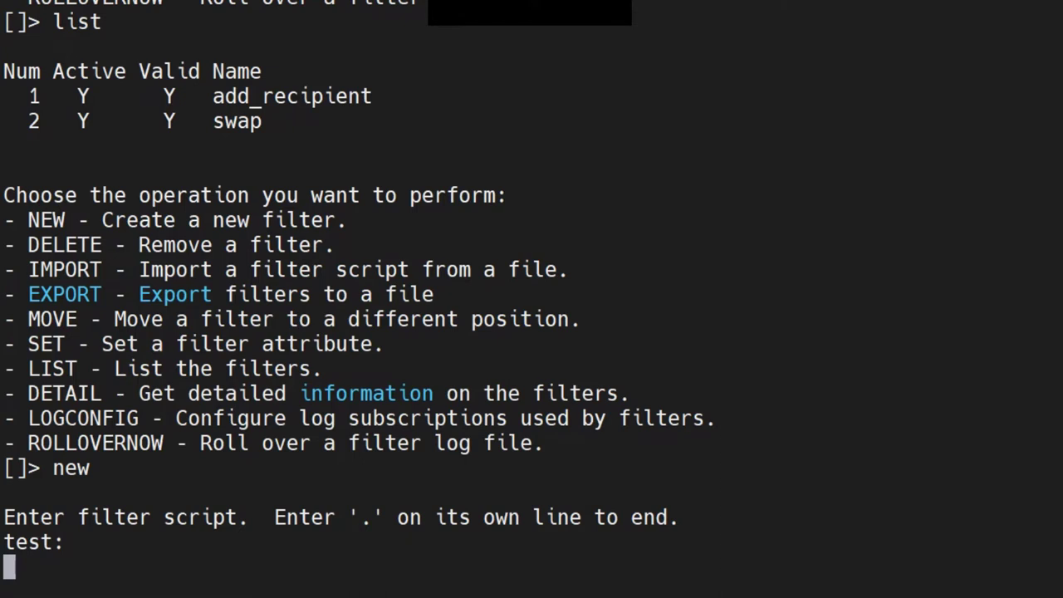
type("if")
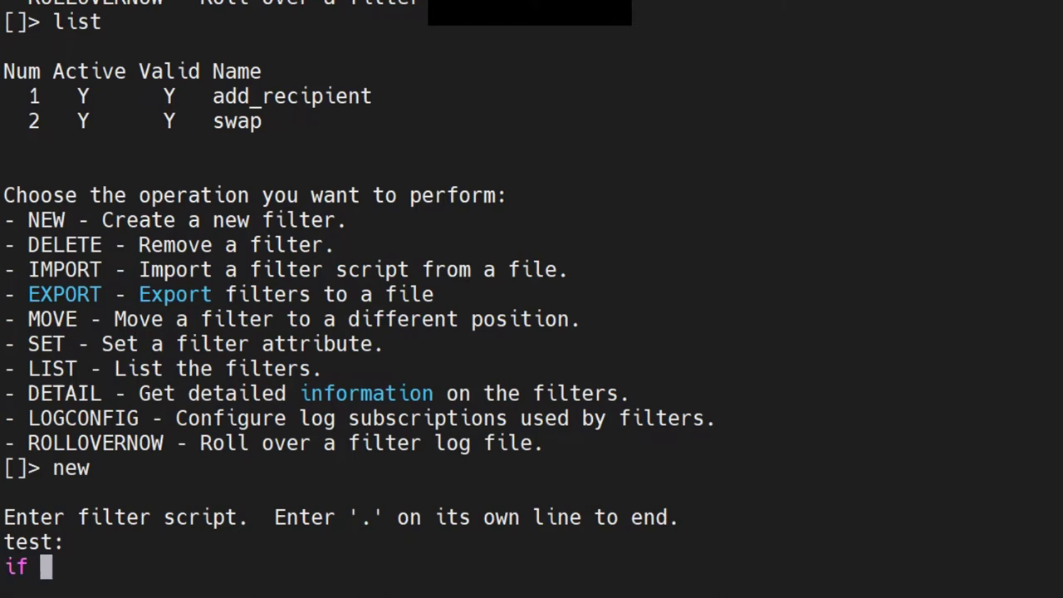
type(" mail")
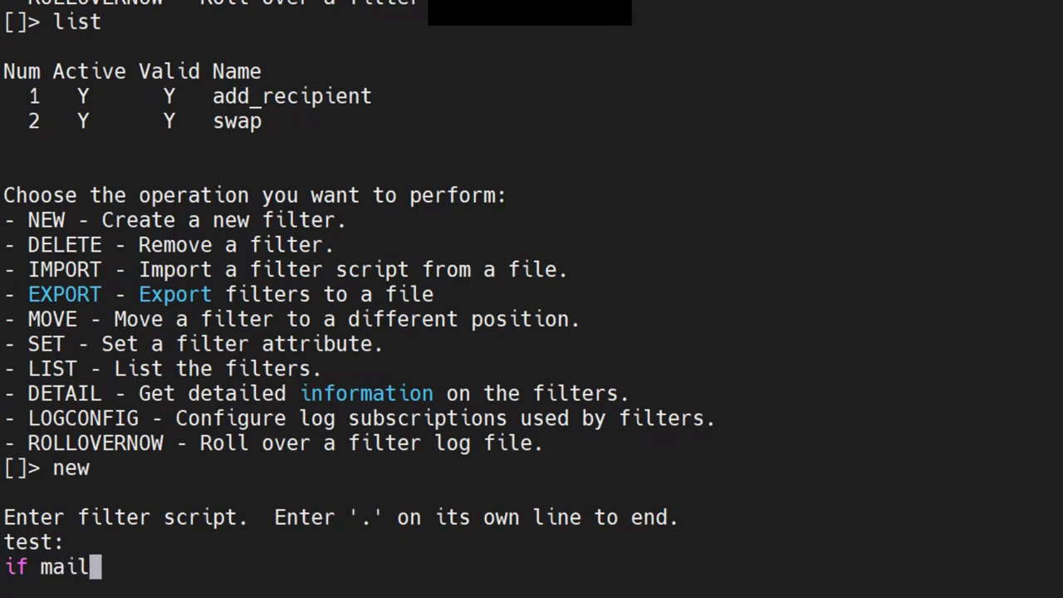
type("-from")
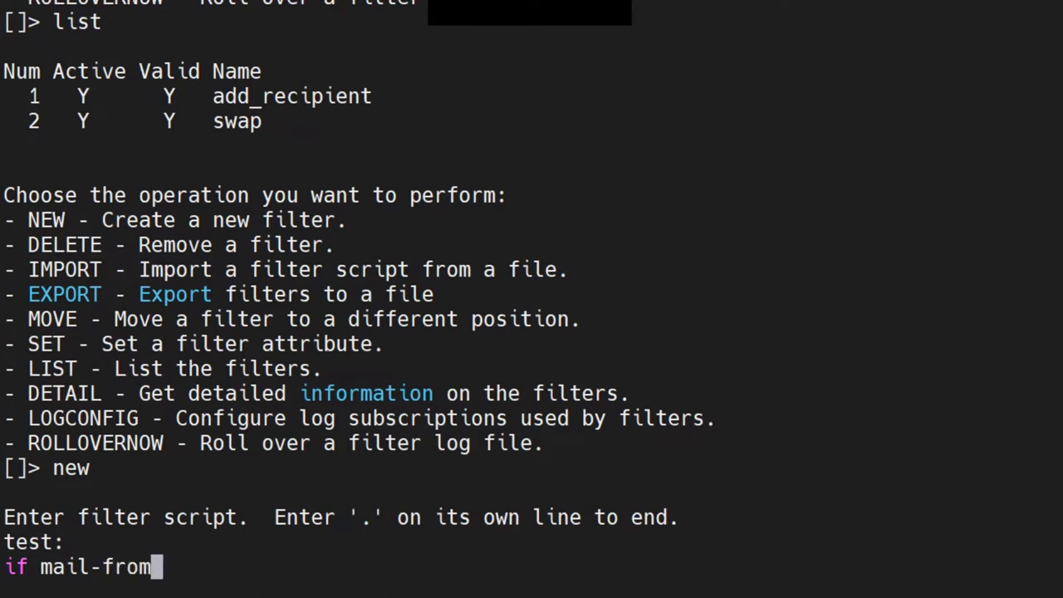
type(" == ")
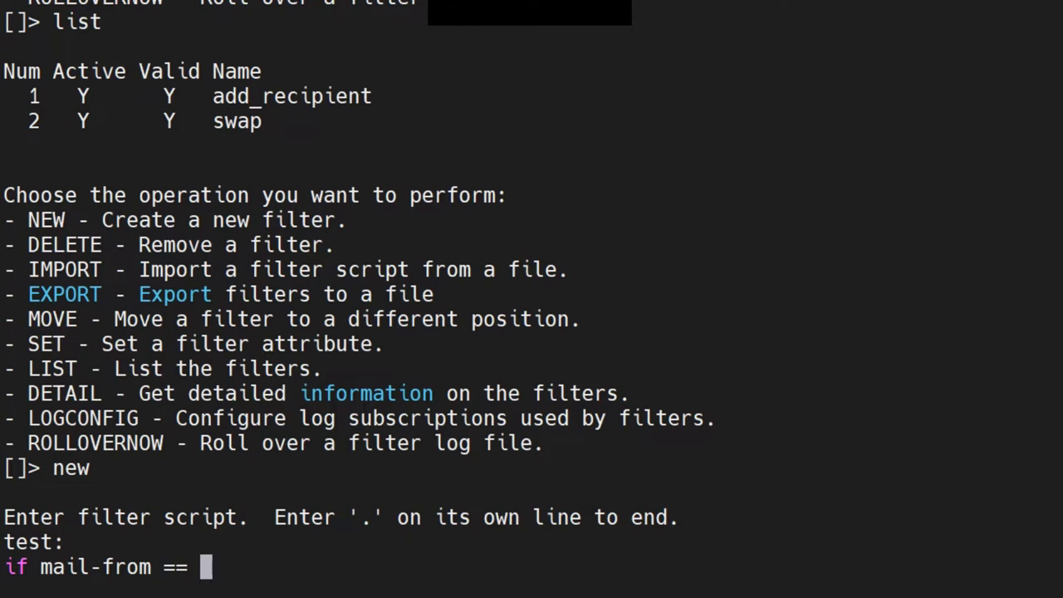
type("\"\"")
key("Left")
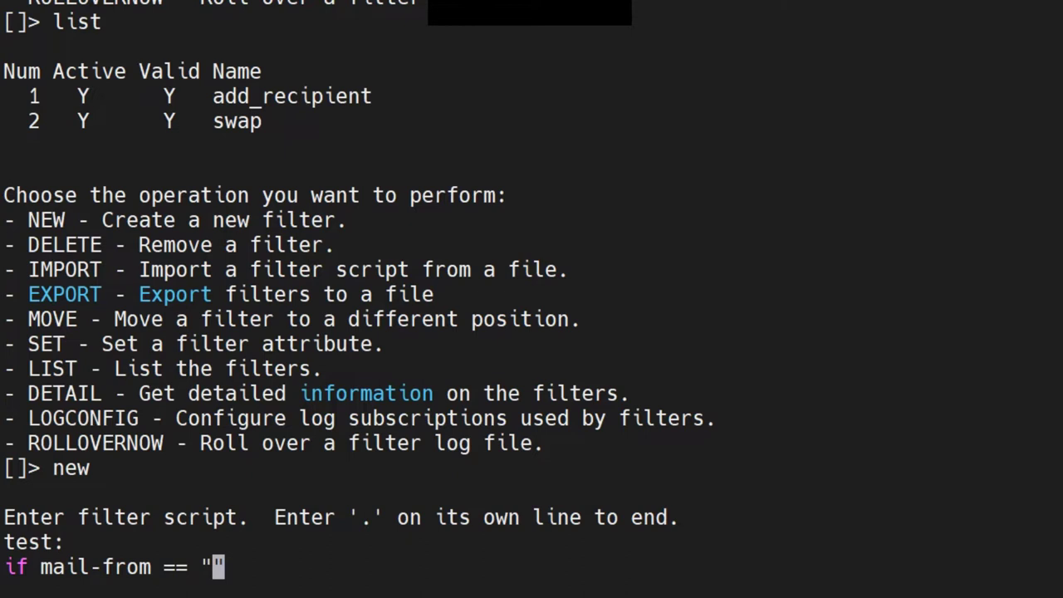
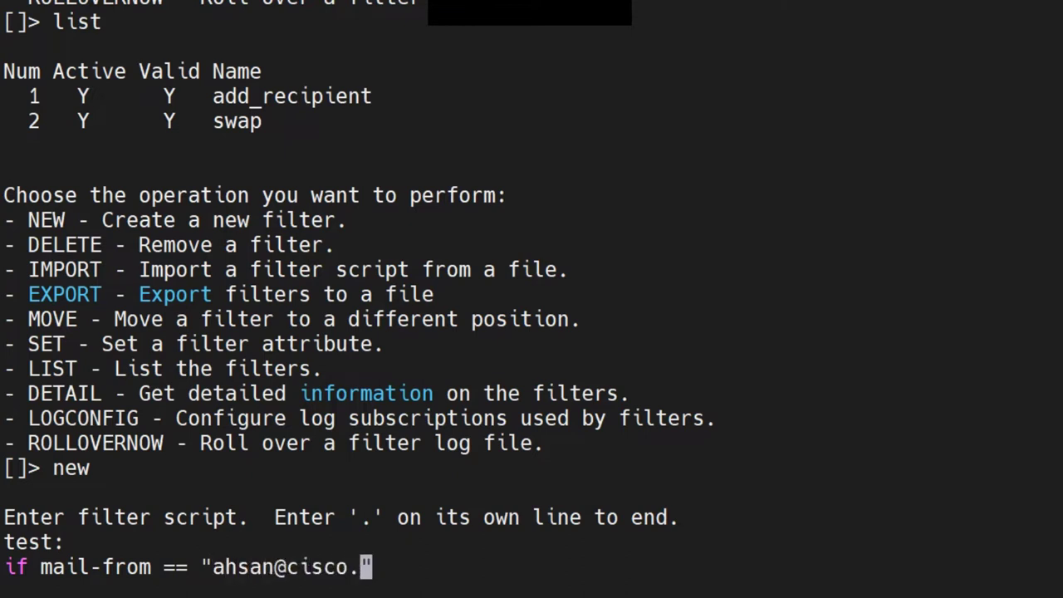
key("Right")
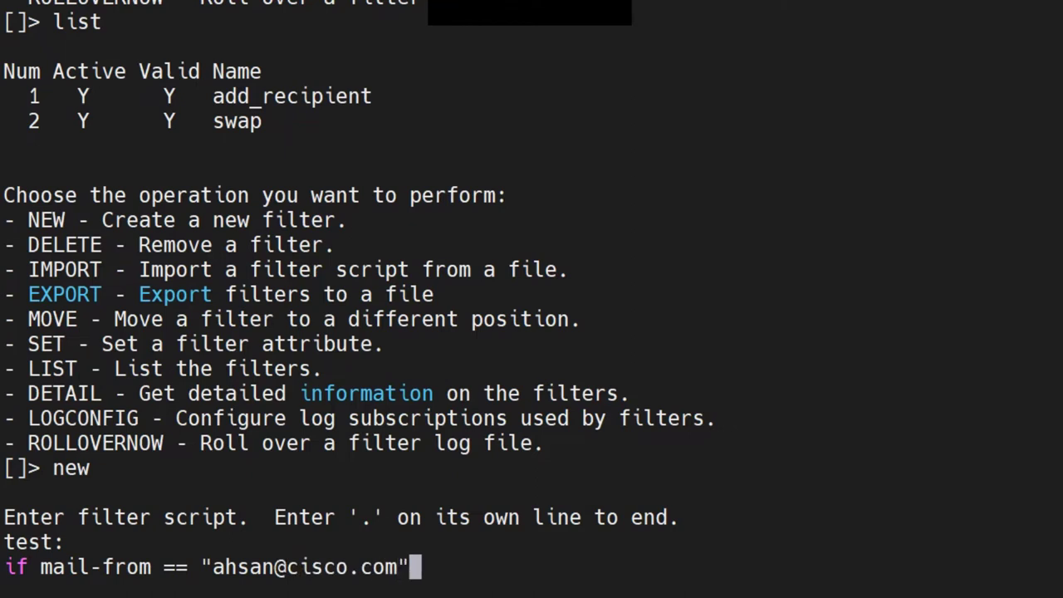
key("Return")
Add a braced block with a log-entry("Email from …") action naming the sender
type("{")
key("Return")
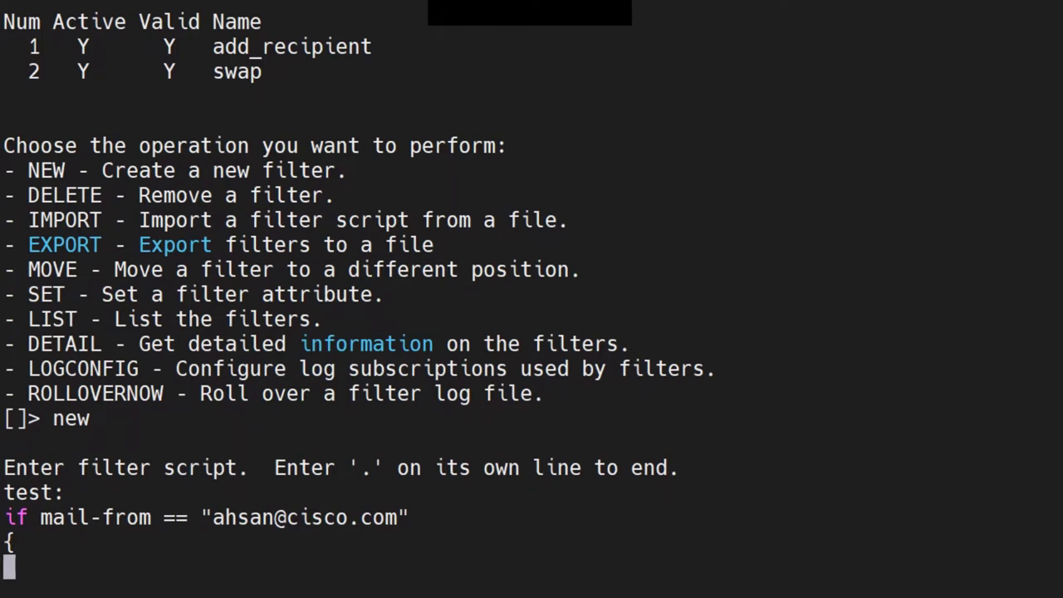
type("log-entry")
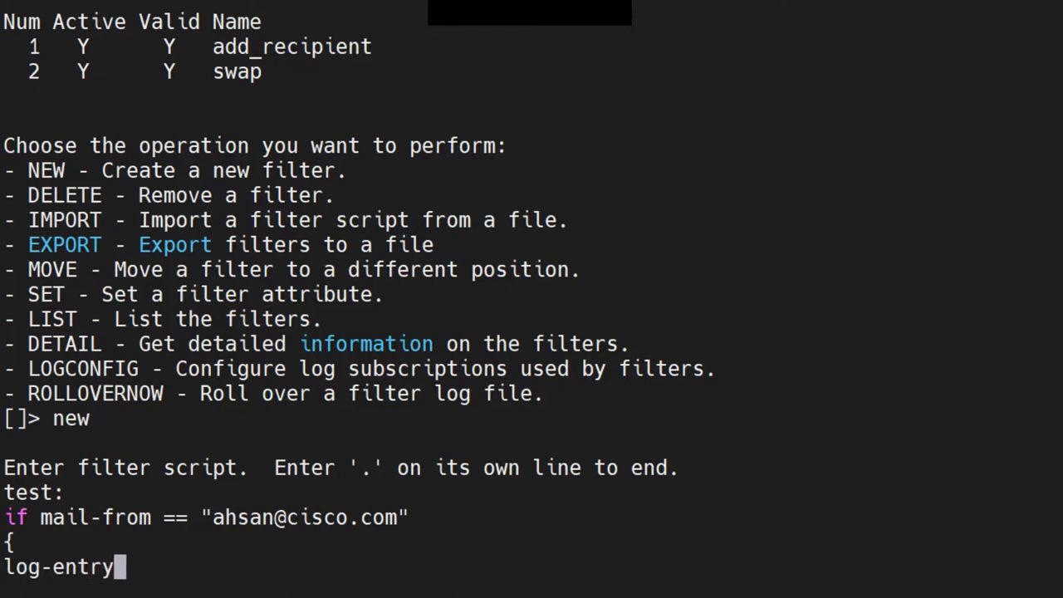
type("()")
key("Left")
type("\"\"")
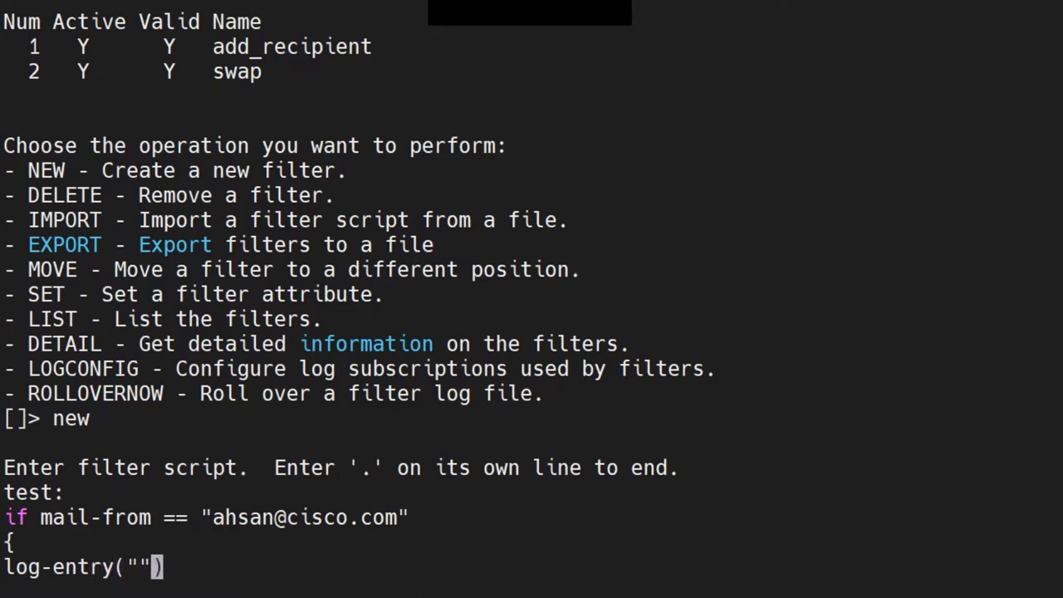
key("Left")
type("A")
key("BackSpace")
type("Email forem")
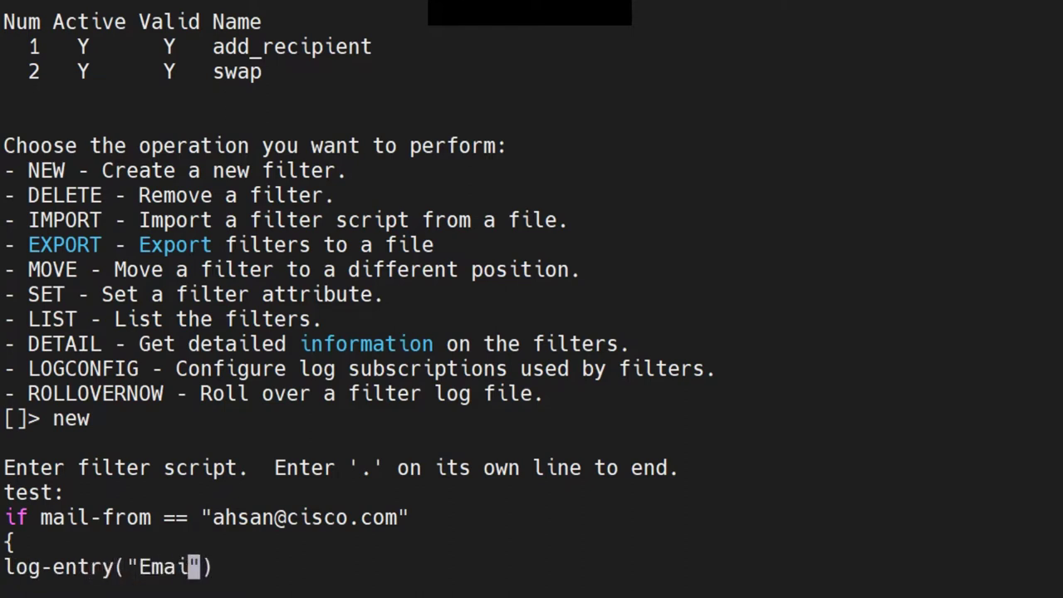
key("BackSpace")
key("BackSpace")
key("BackSpace")
key("BackSpace")
key("BackSpace")
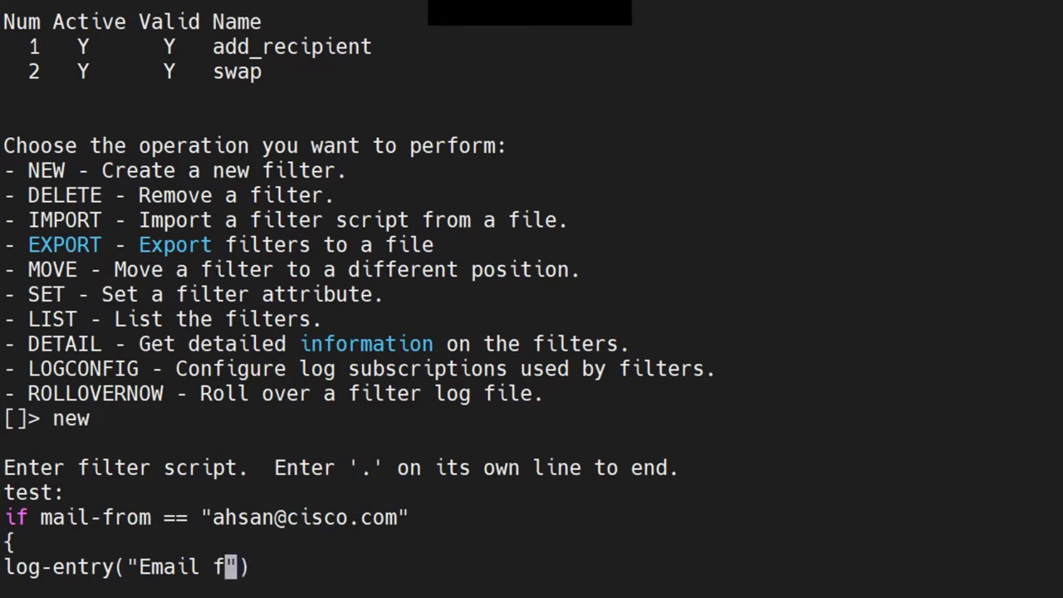
type("rom Ahsan")
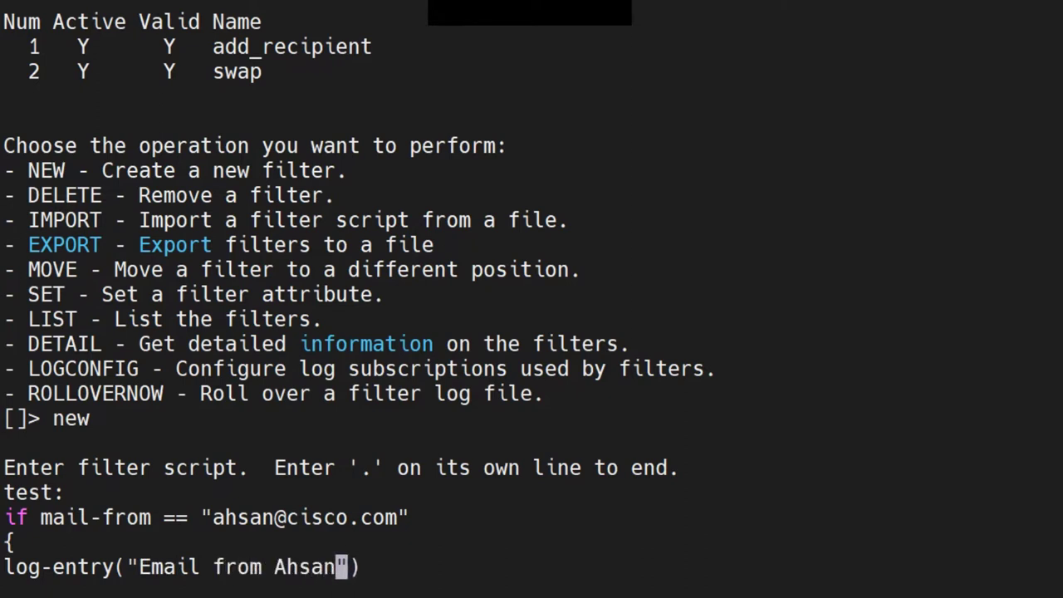
key("Right")
key("Right")
type(";")
key("Return")
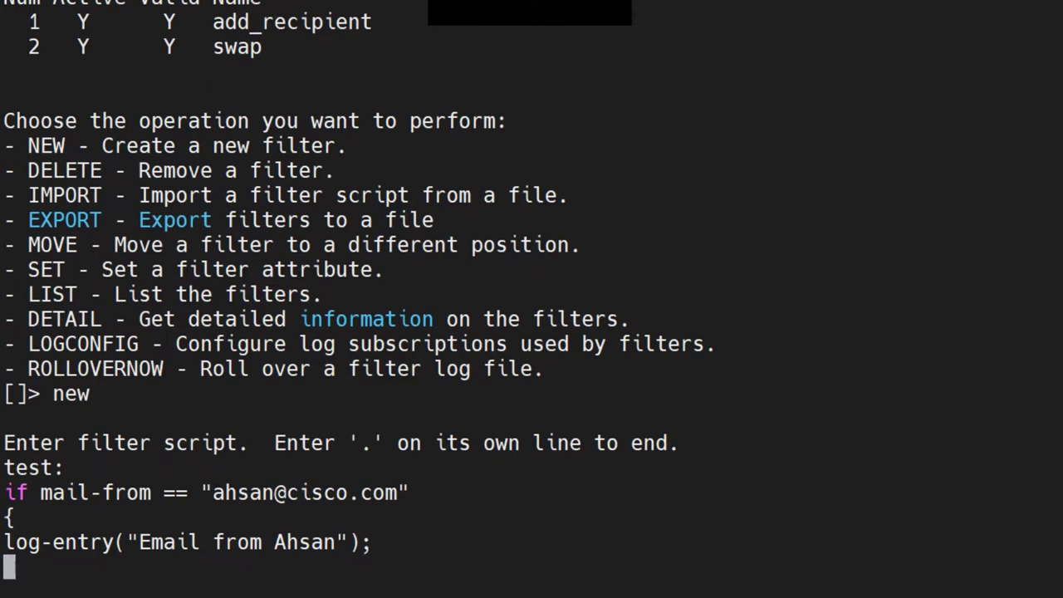
type("}")
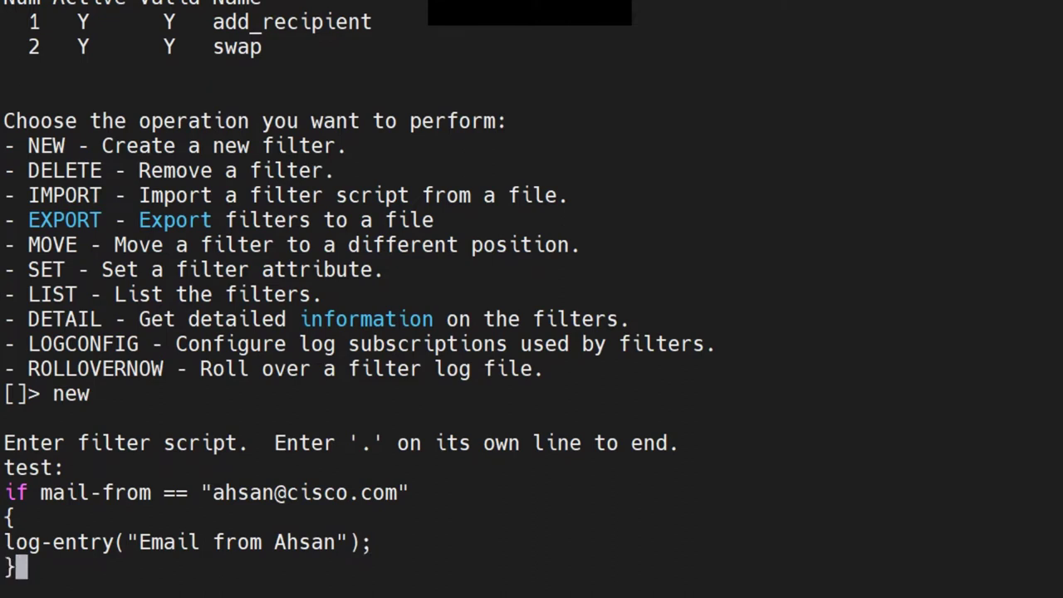
key("Return")
Open the else branch with a brace, marking the earlier condition and log-entry lines
type("else")
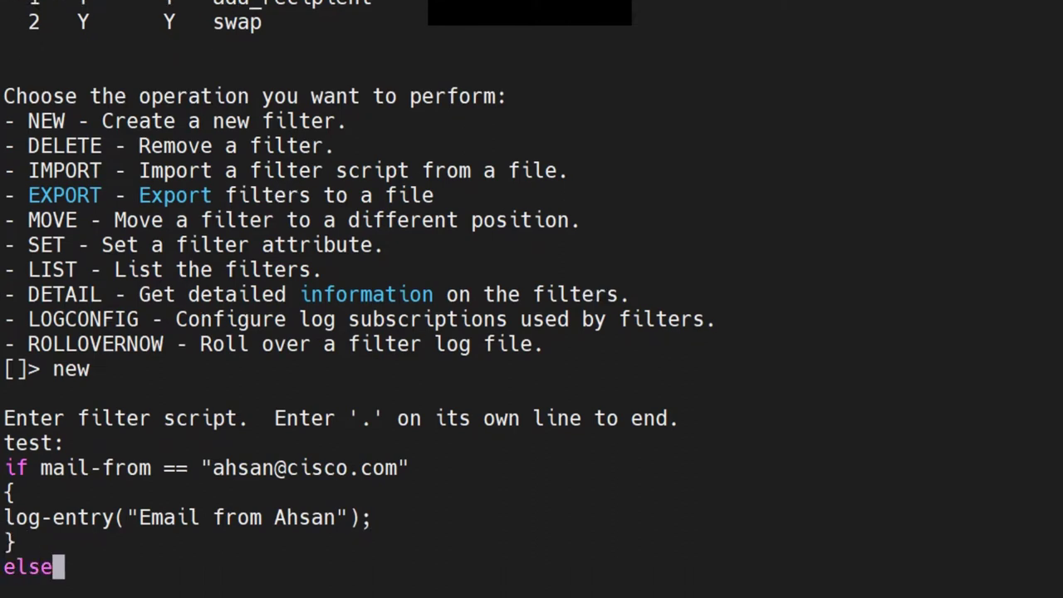
key("Return")
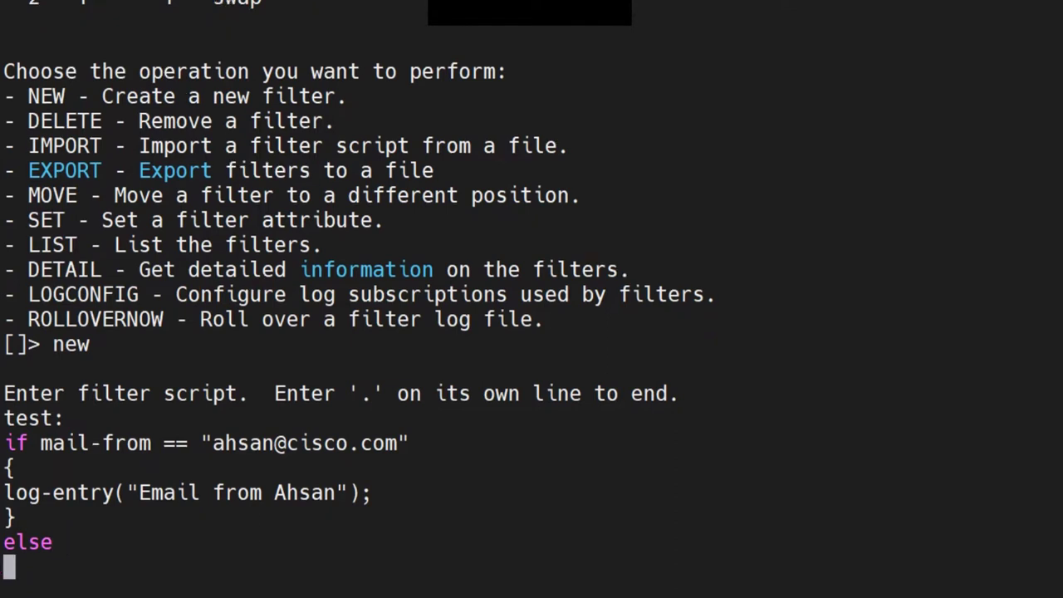
type("{")
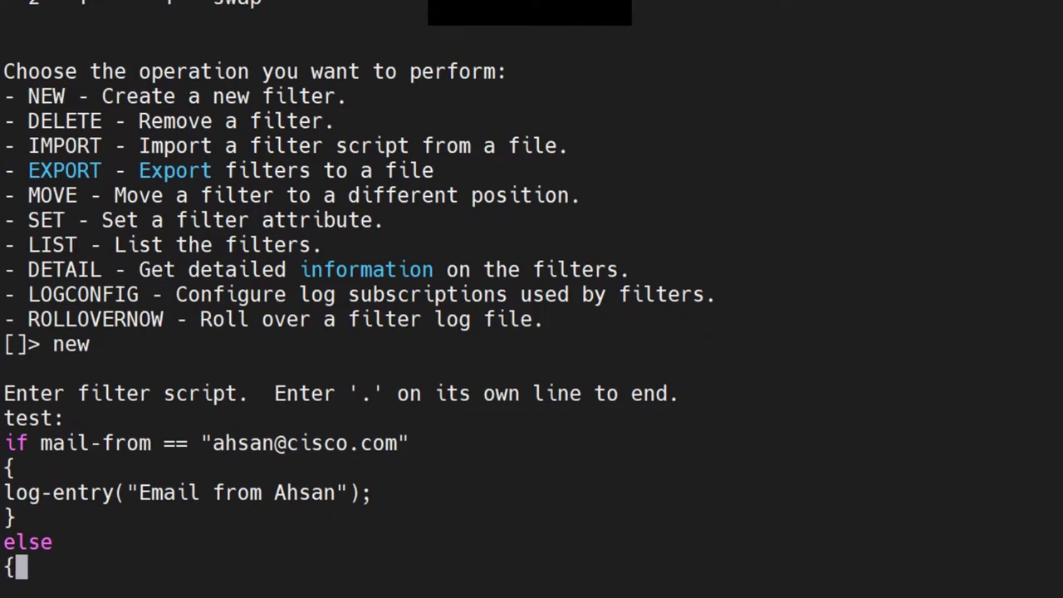
key("Return")
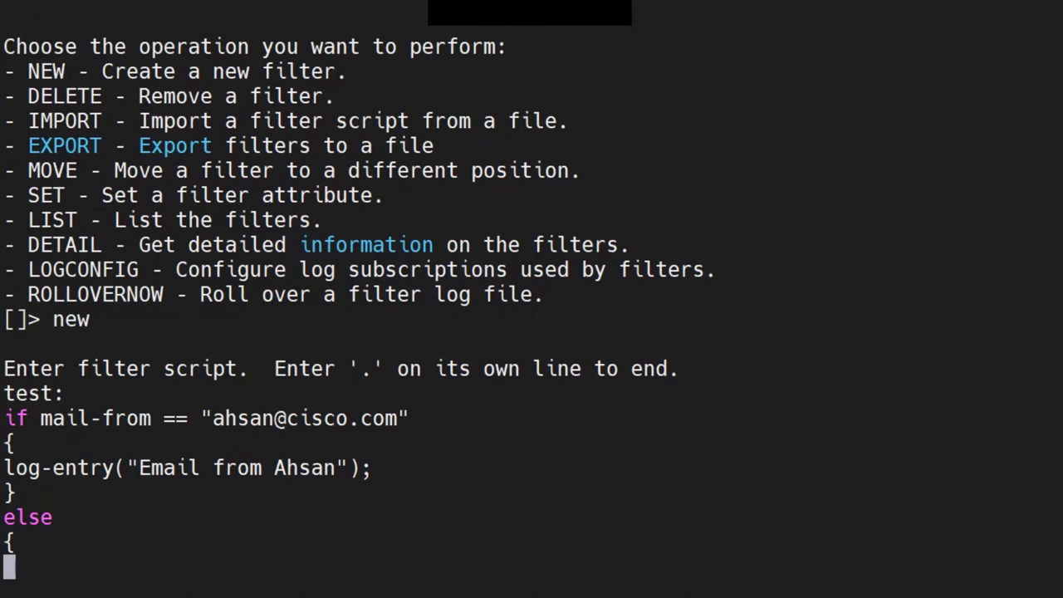
left_click_drag(3, 417, 408, 418)
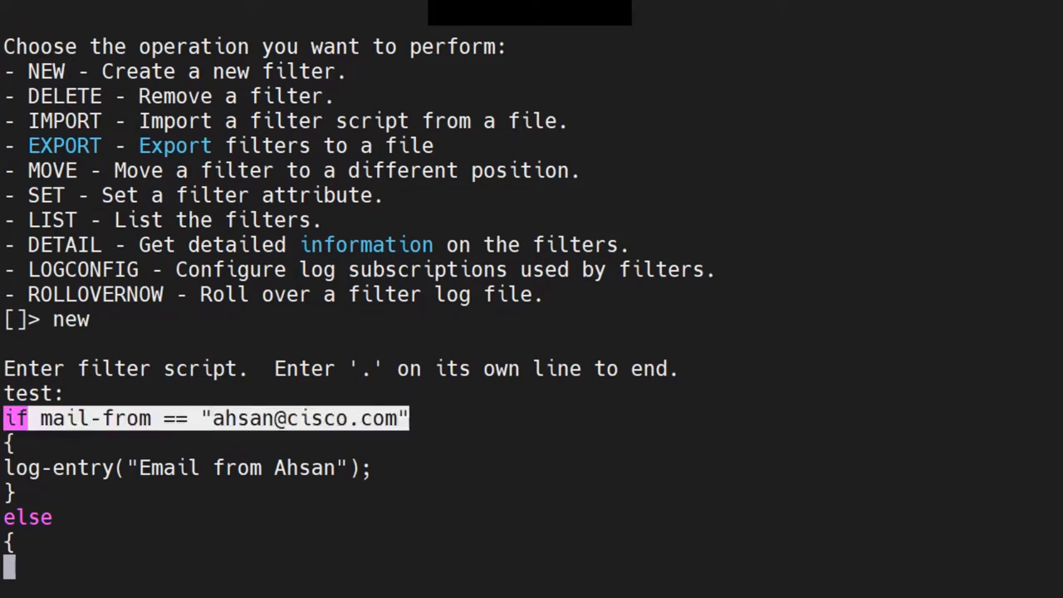
left_click_drag(3, 467, 337, 468)
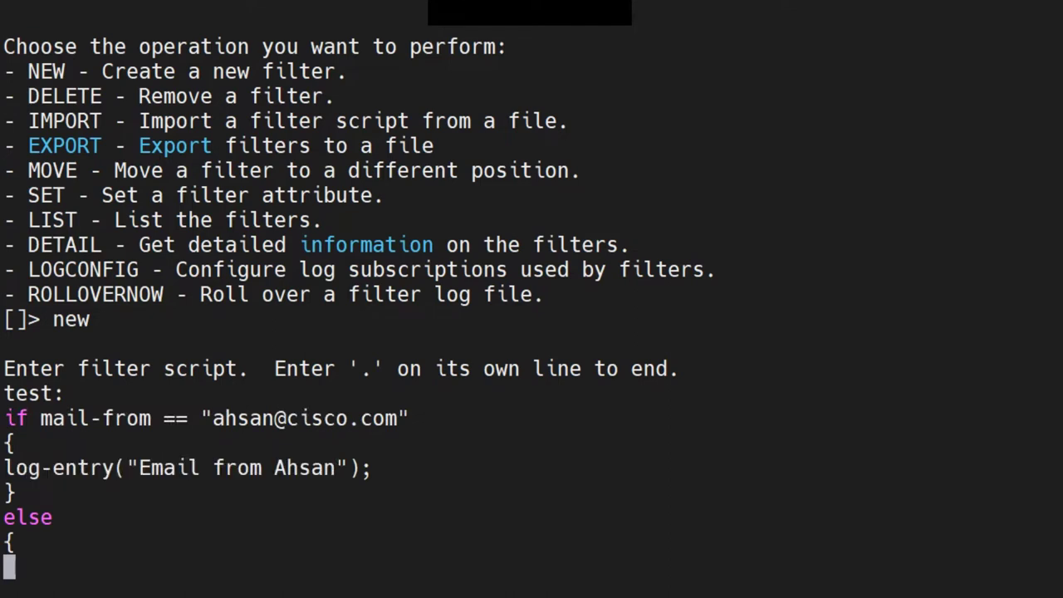
Add a log-entry("Email not from …"); statement naming the sender inside the else block
type("l")
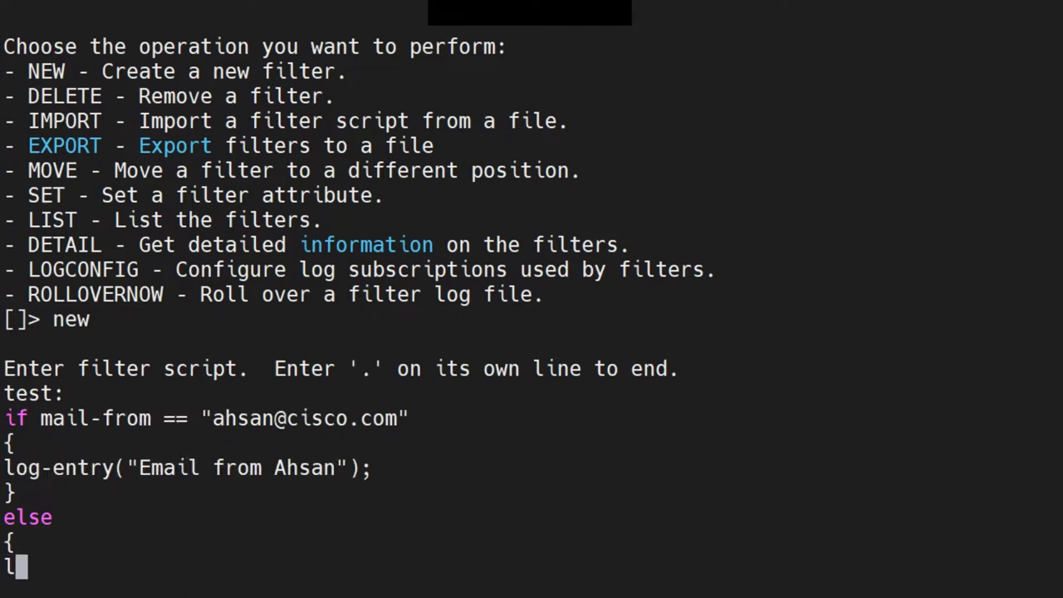
type("og-enrey")
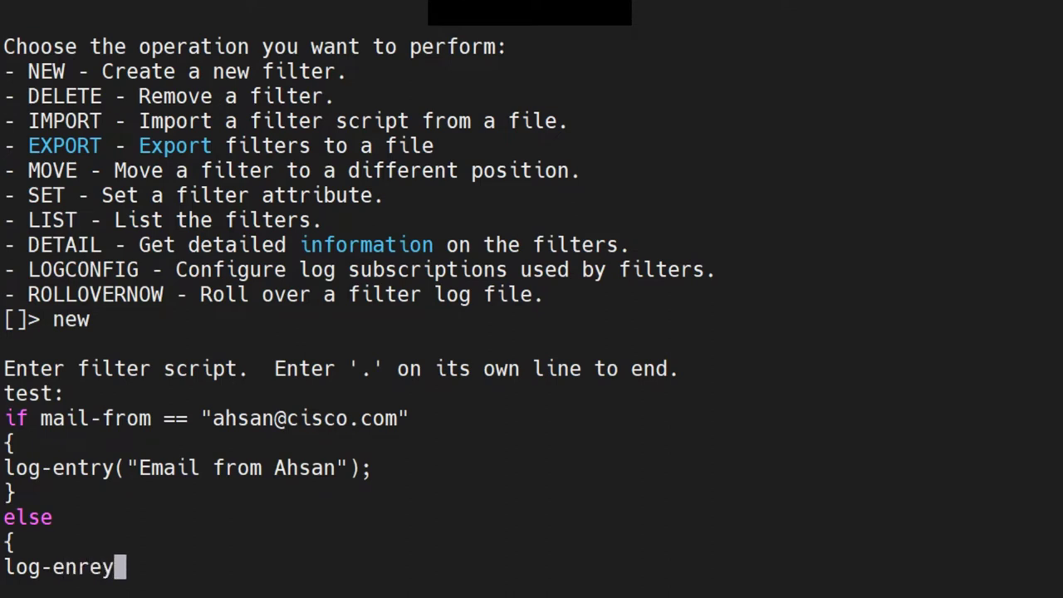
key("BackSpace")
key("BackSpace")
key("BackSpace")
type("try()")
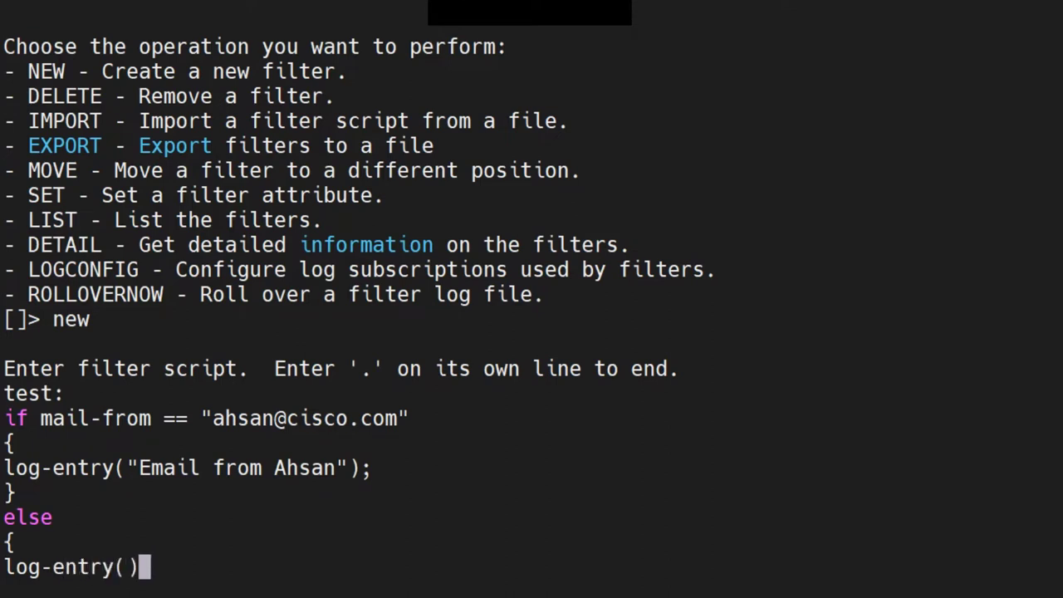
key("Left")
type("\"\"")
key("Left")
type("Email not fro")
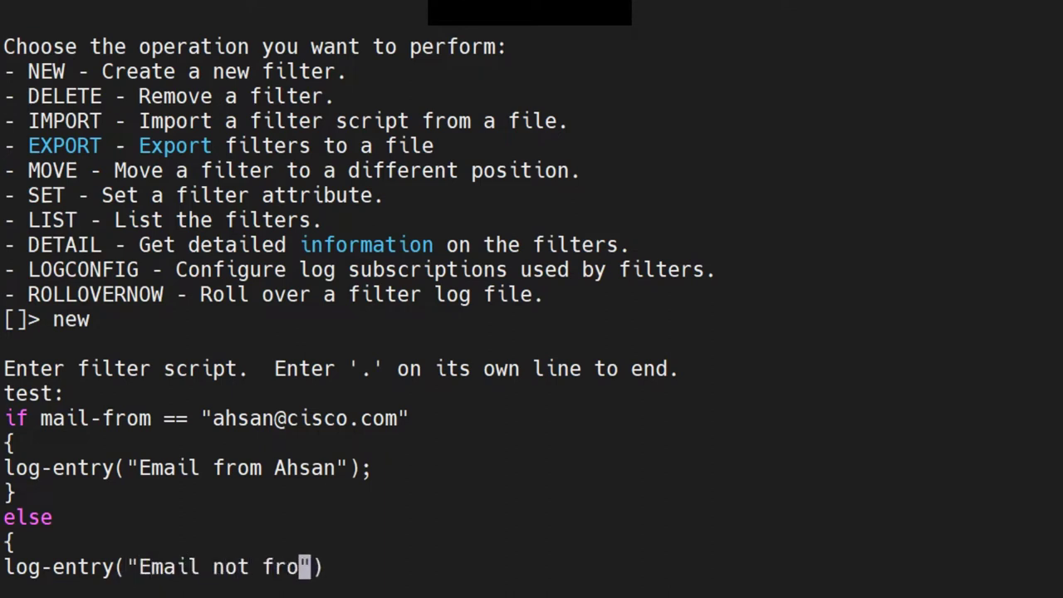
type("m Ahsan")
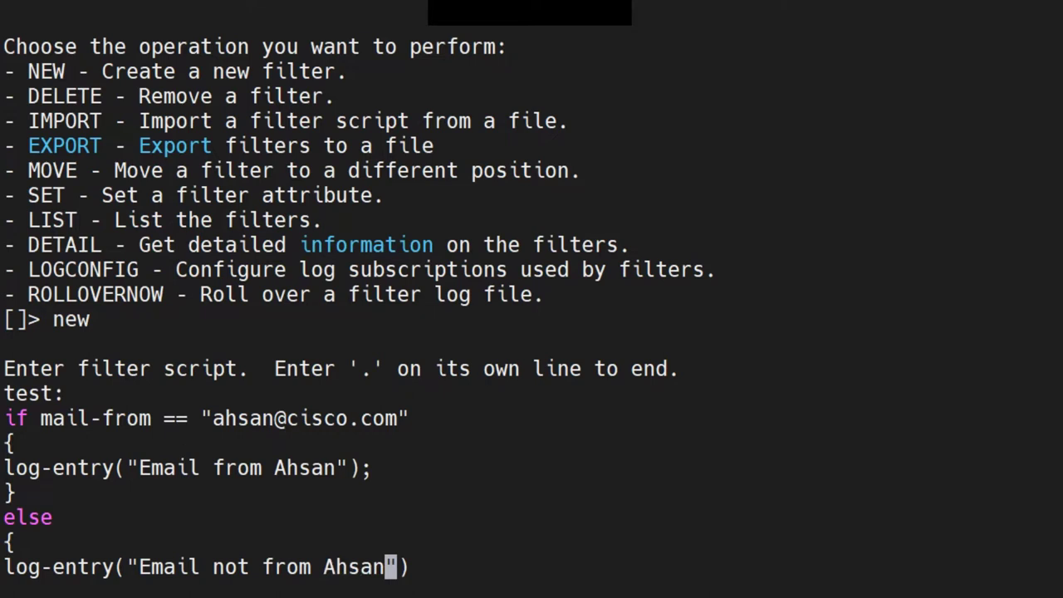
key("Right")
key("Right")
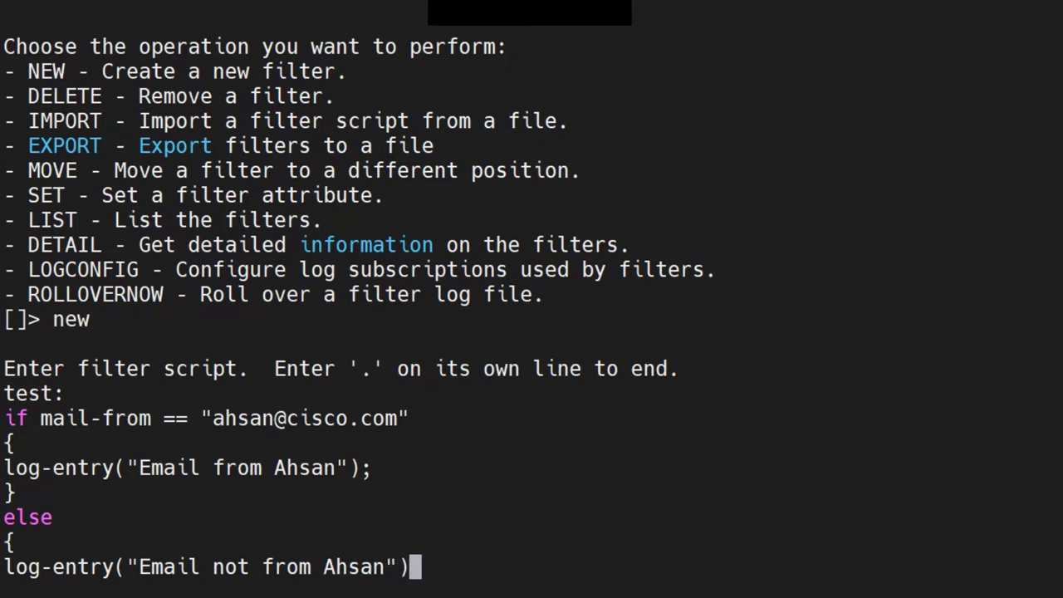
type(";")
key("Return")
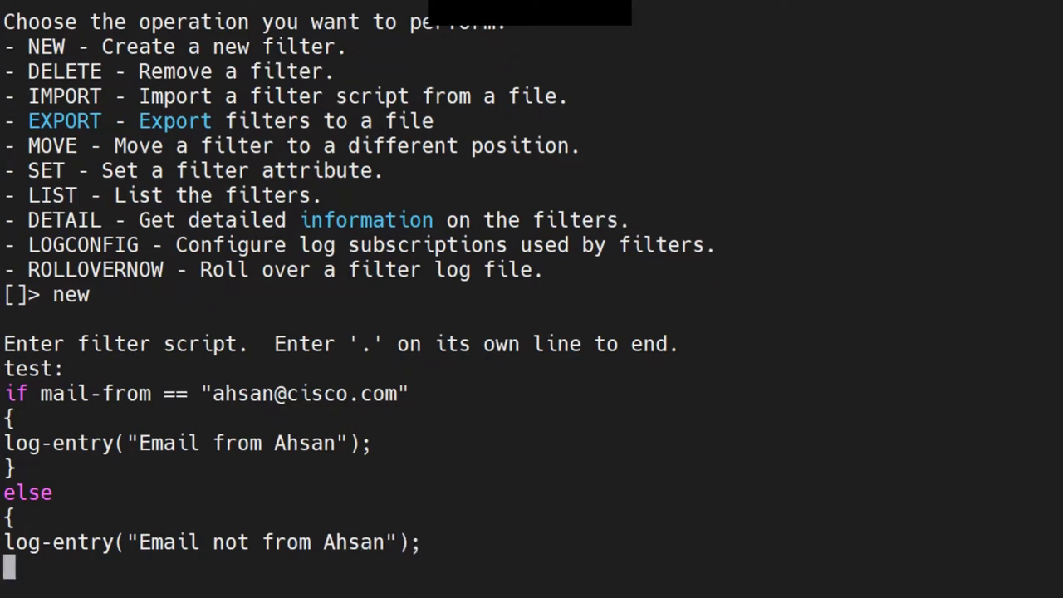
Close the else block and end the script with '.' to add filter test
type("}")
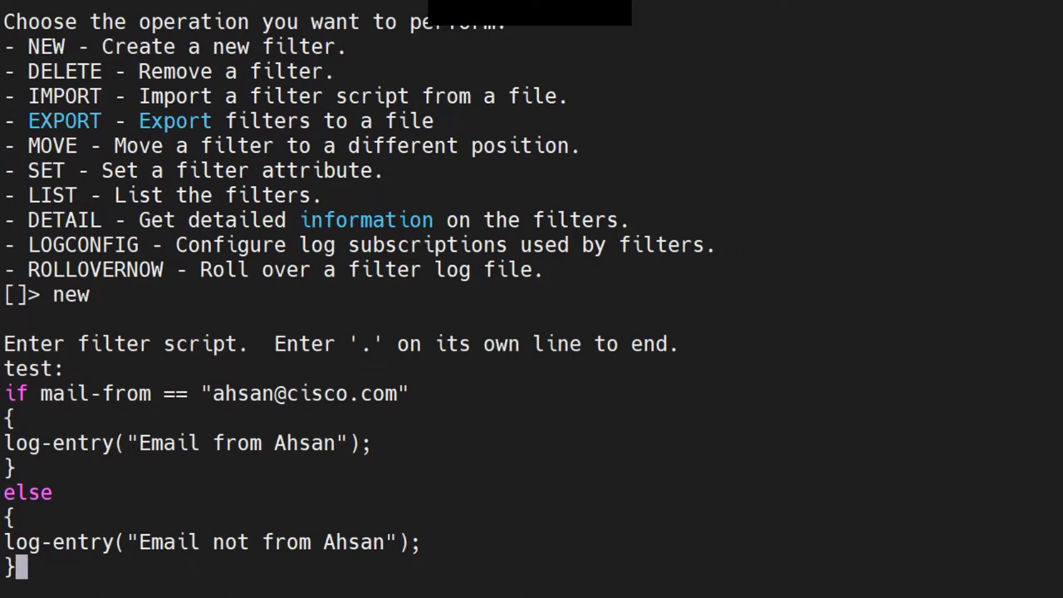
key("Return")
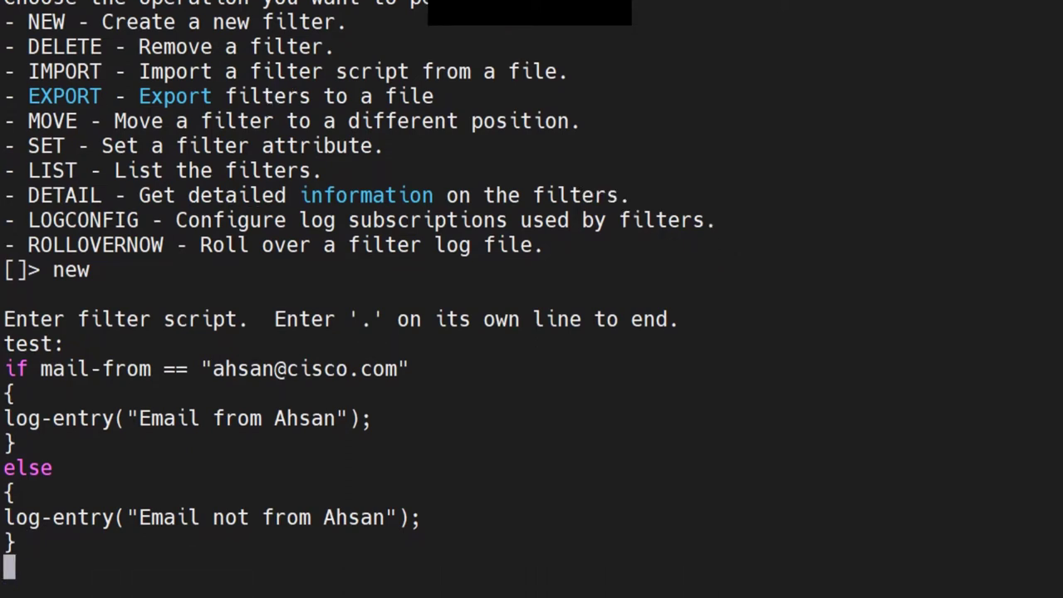
type(".")
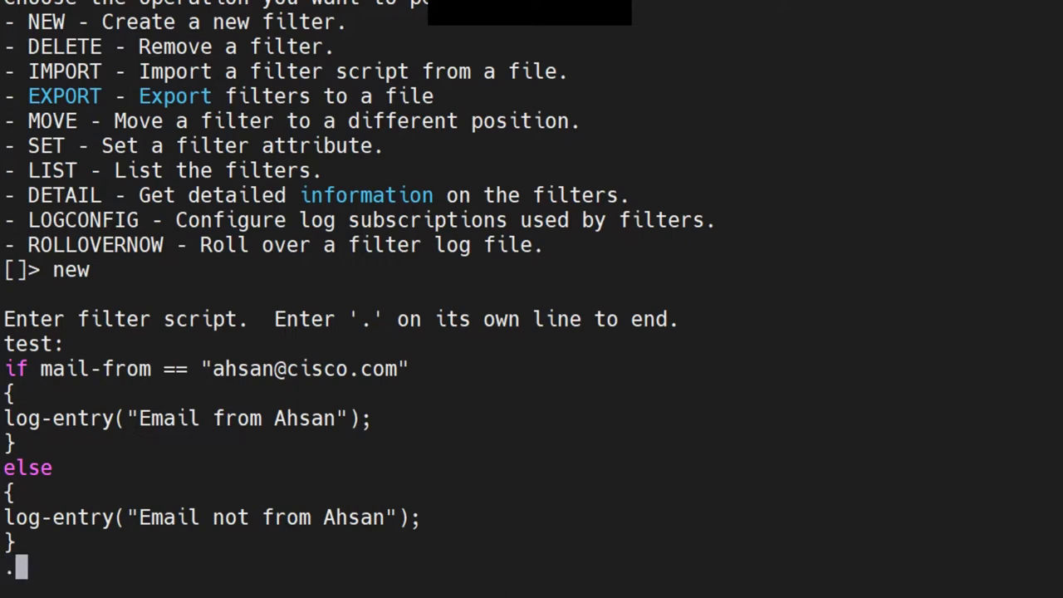
key("Return")
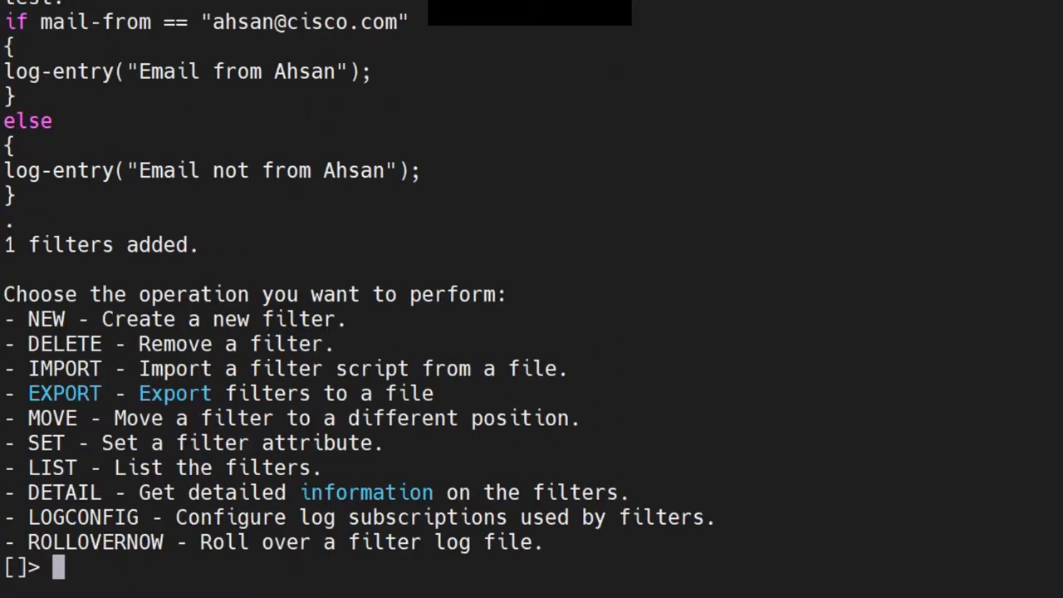
Start new filter 'test2:' with an if mail-from condition for the sender's cisco.com address
type("new")
key("Return")
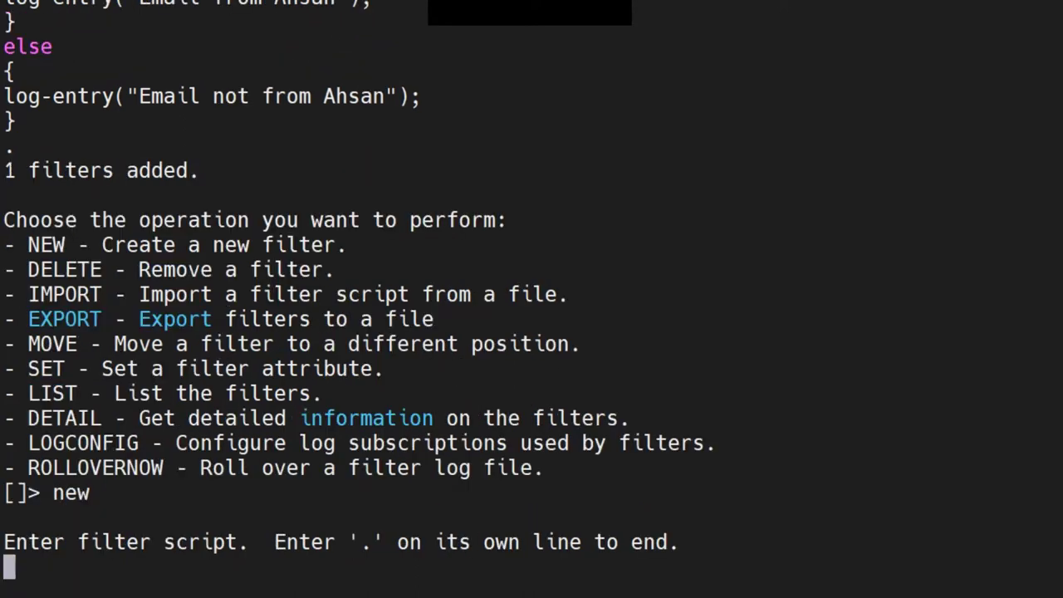
type("test 2")
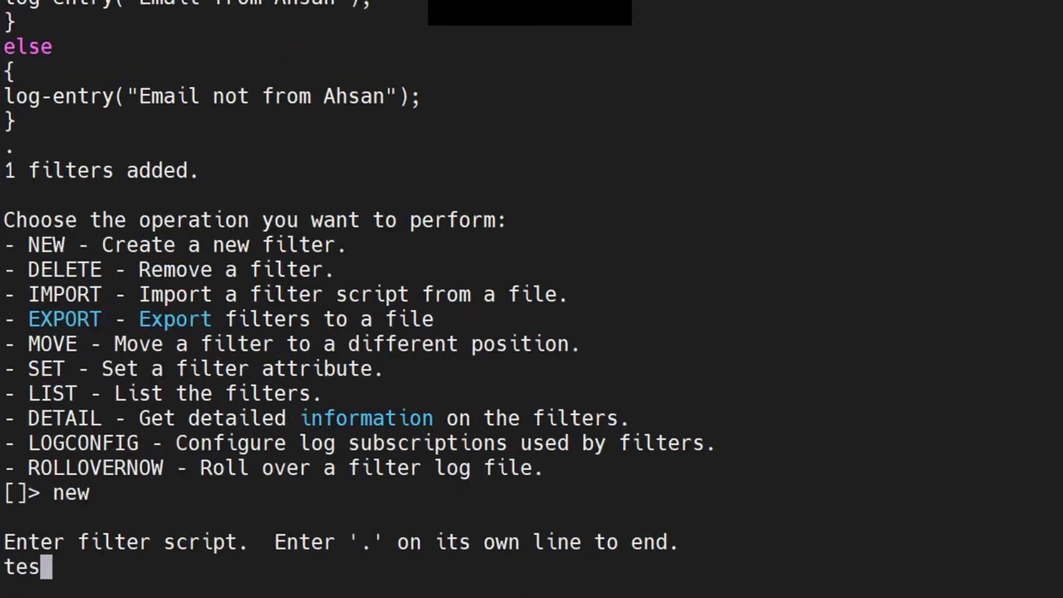
key("BackSpace")
key("BackSpace")
type("2")
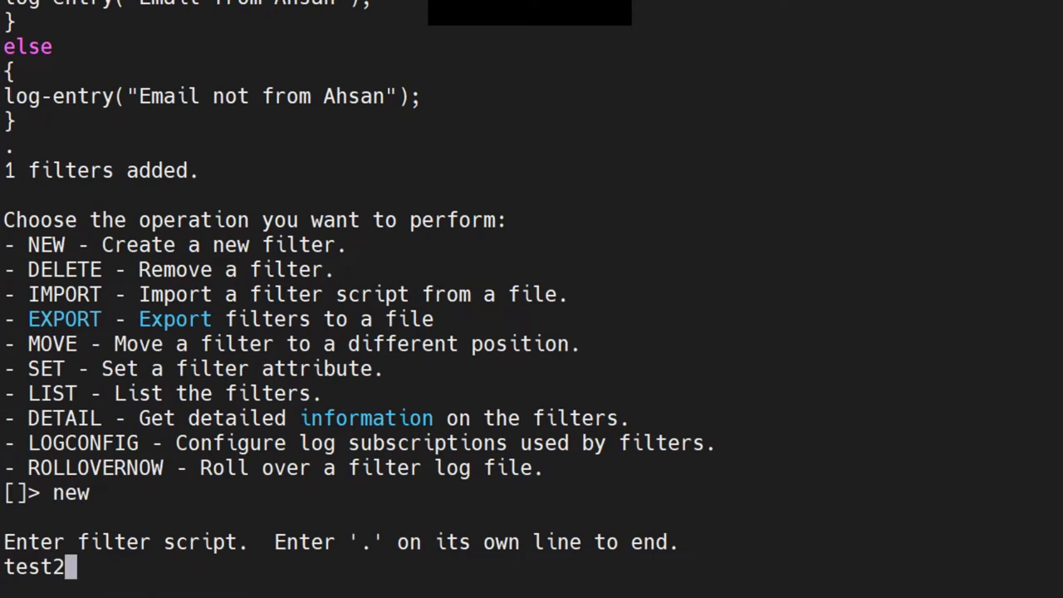
type(":")
key("Return")
type("i")
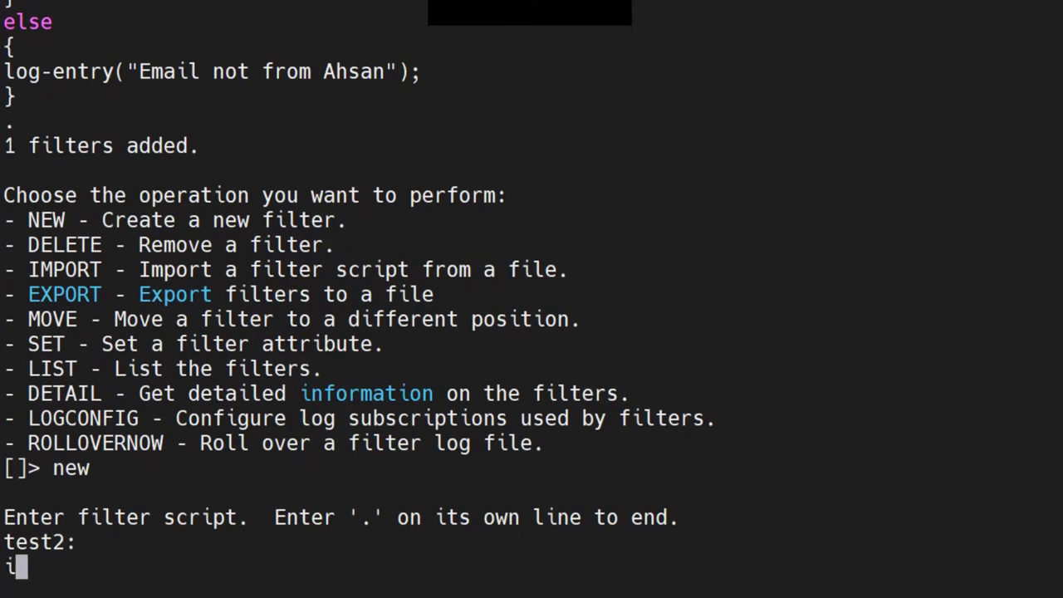
type("f mail0f")
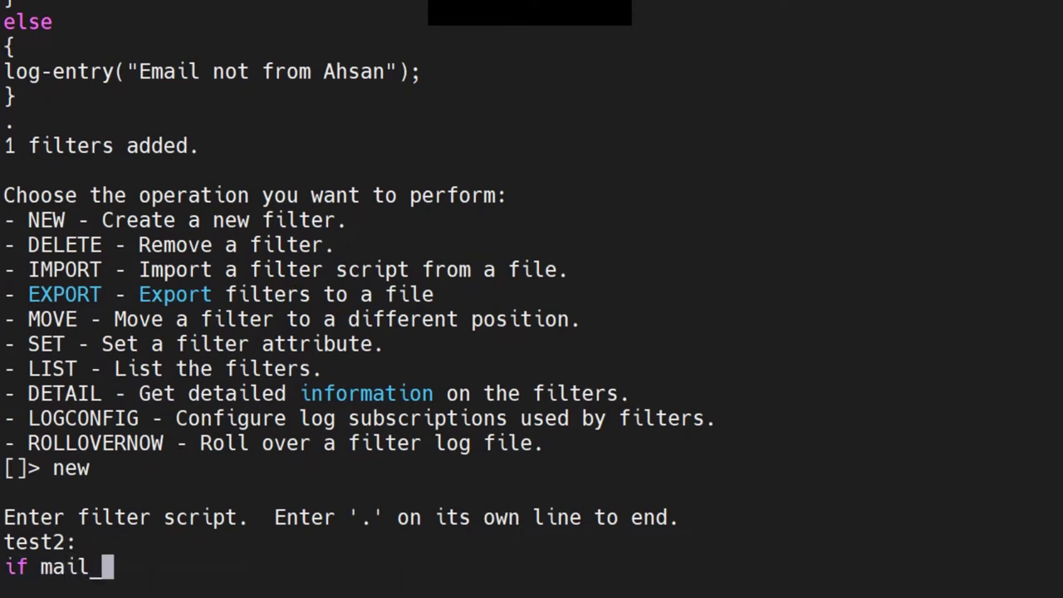
key("BackSpace")
key("BackSpace")
type("-from == \"A")
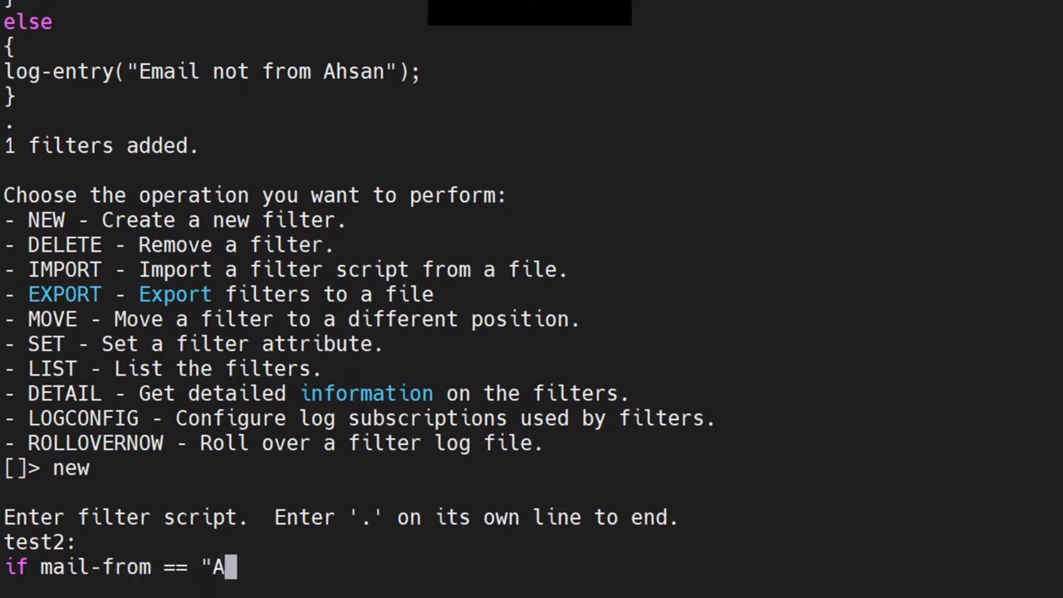
key("BackSpace")
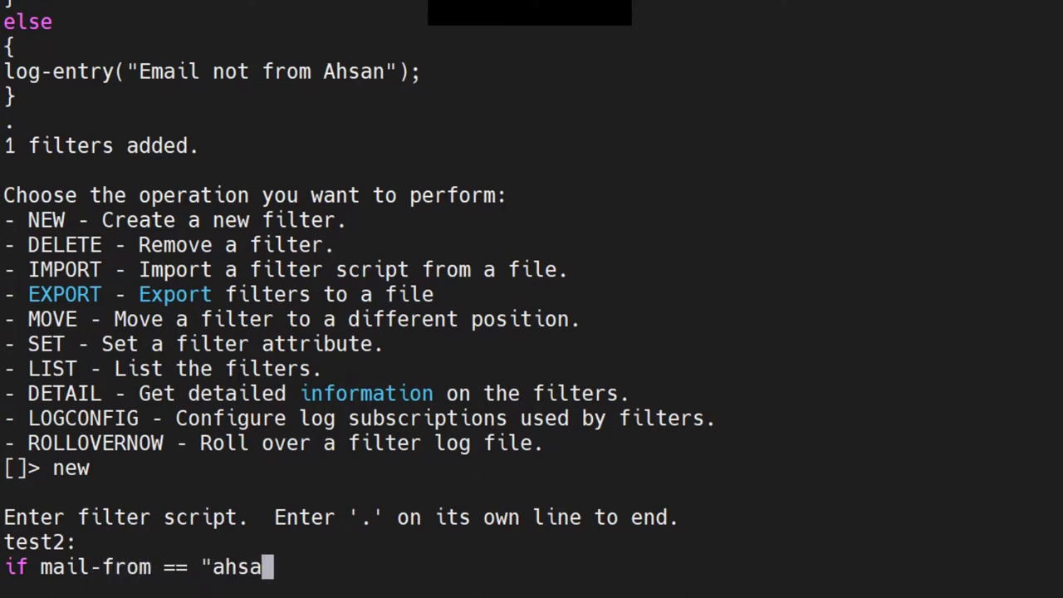
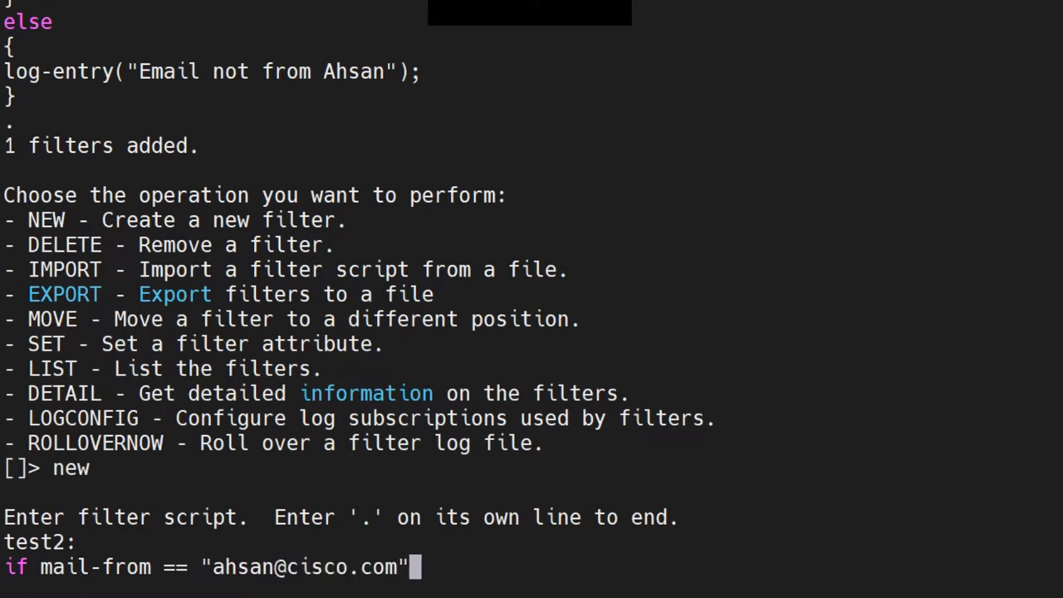
key("Return")
Add a braced block with the pasted log-entry statement, edited to drop 'not', then close it
type("{")
key("Return")
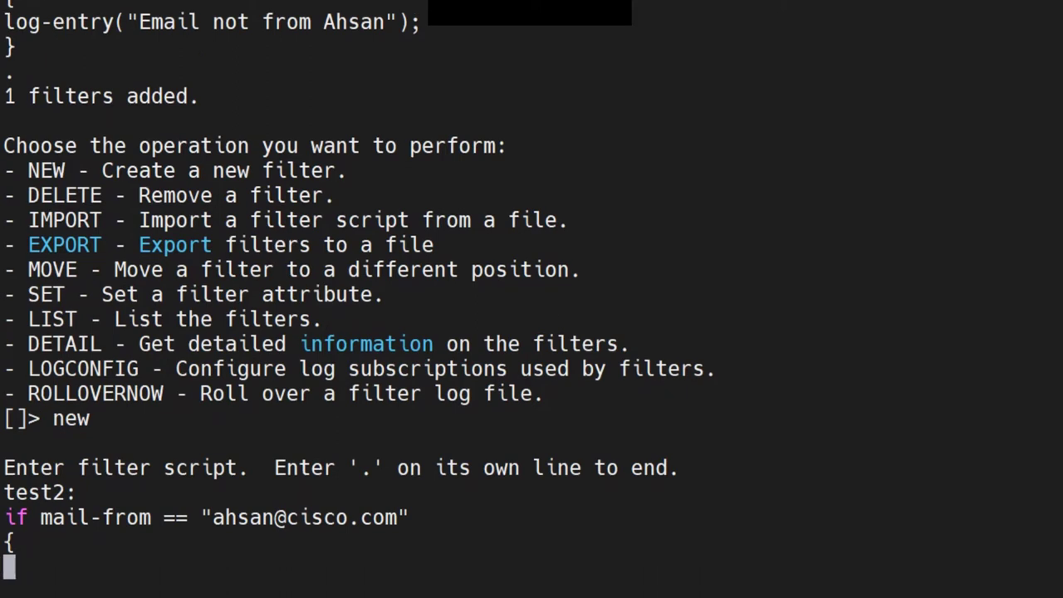
type("log-entr")
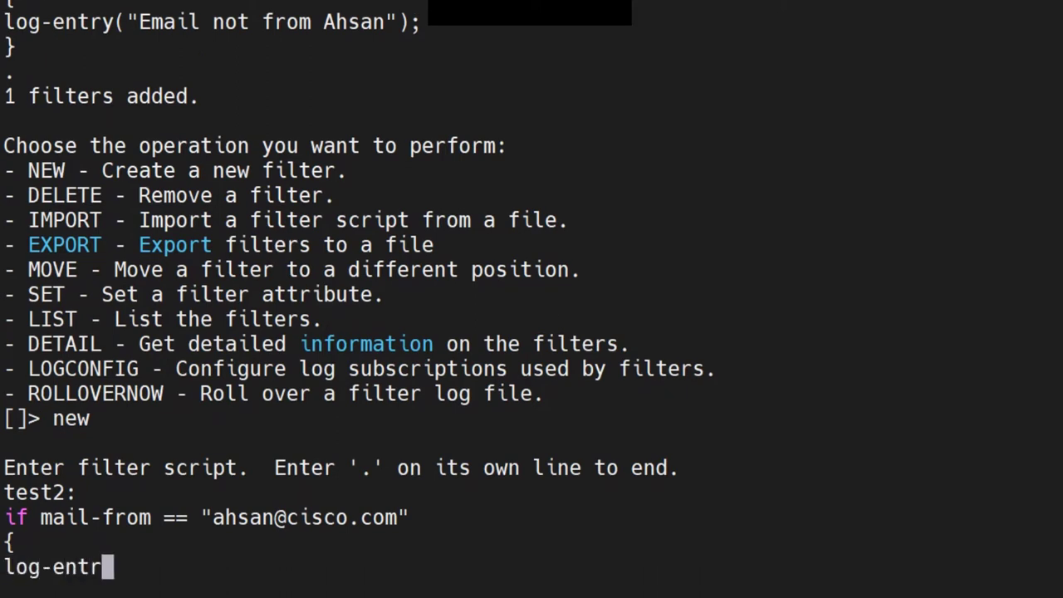
type("y()")
key("ctrl+u")
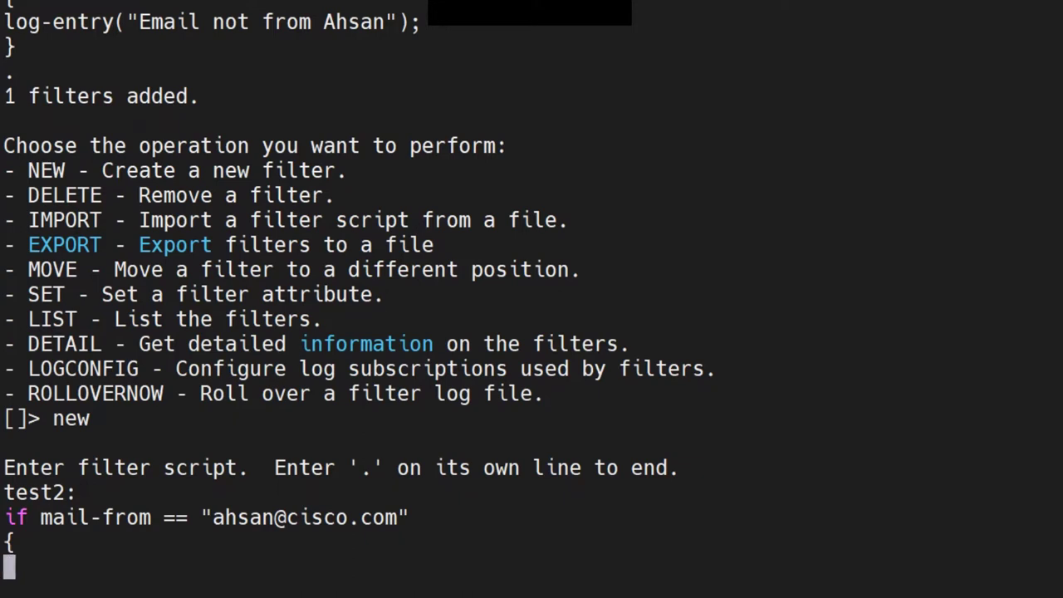
left_click_drag(4, 22, 421, 22)
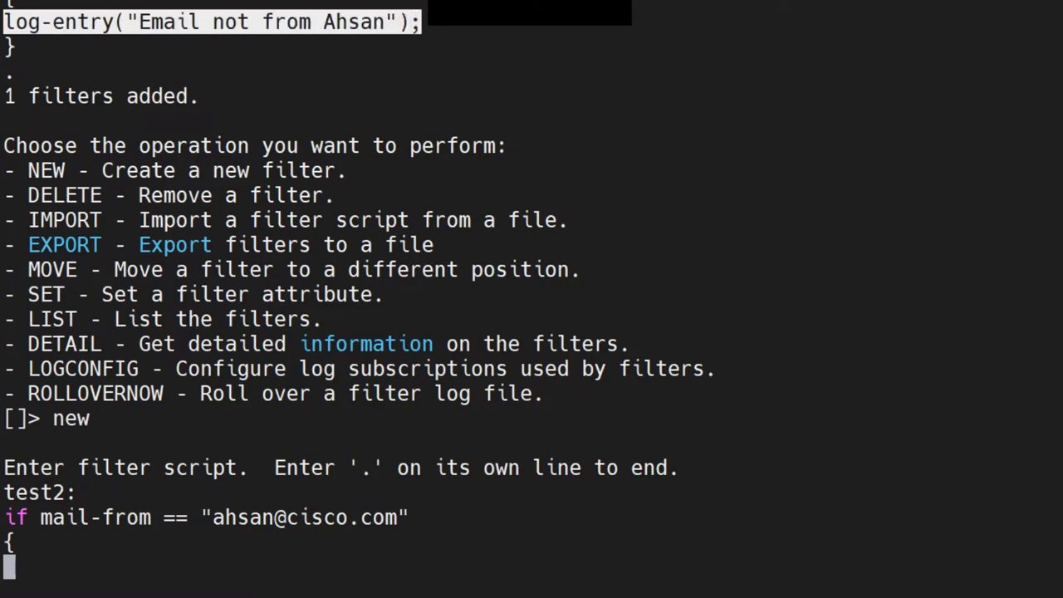
type("log-entry(\"Email not from Ahsan\");")
key("Left")
key("Left")
key("Left")
key("Left")
key("Left")
key("Left")
key("Left")
key("Left")
key("Left")
key("Left")
key("Left")
key("Left")
key("Left")
key("Left")
key("Left")
key("Left")
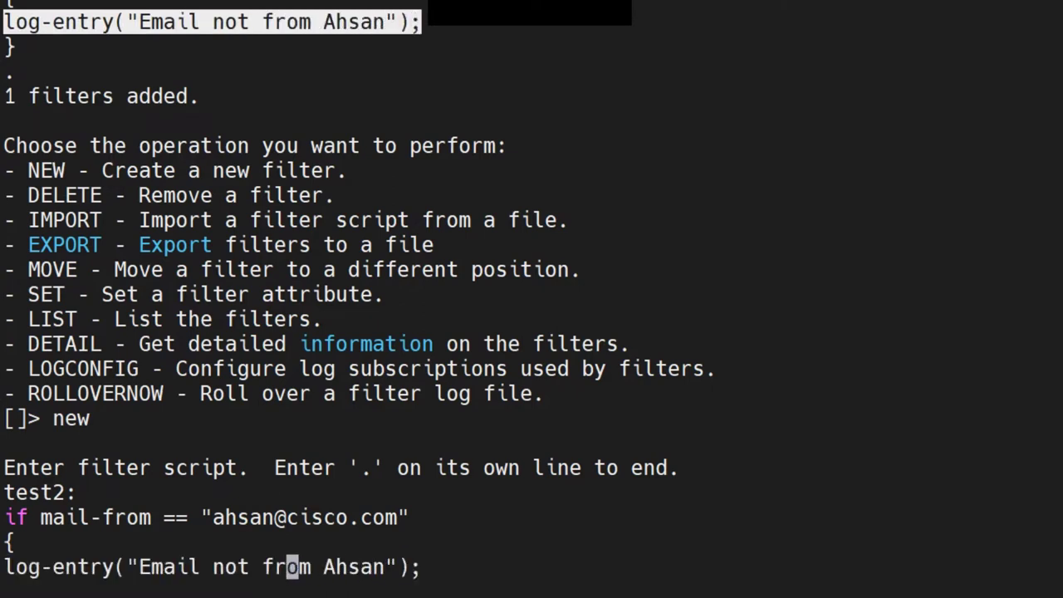
key("Right")
key("Right")
key("BackSpace")
key("BackSpace")
key("BackSpace")
key("BackSpace")
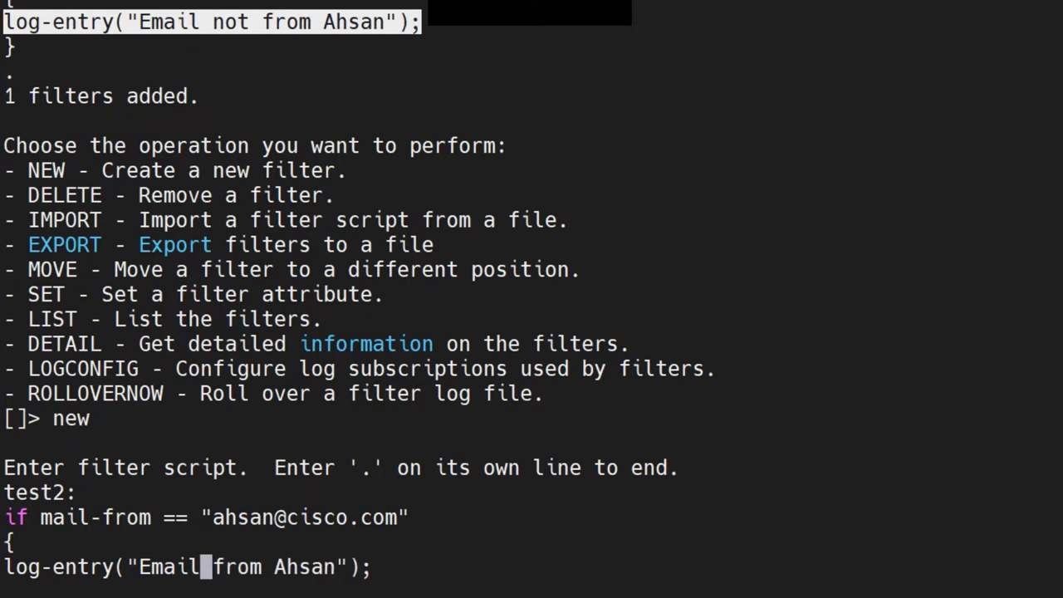
key("Right")
key("Right")
key("Right")
key("Right")
key("Right")
key("Right")
key("Right")
key("Right")
key("Right")
key("Right")
key("Right")
key("Right")
key("Right")
key("Right")
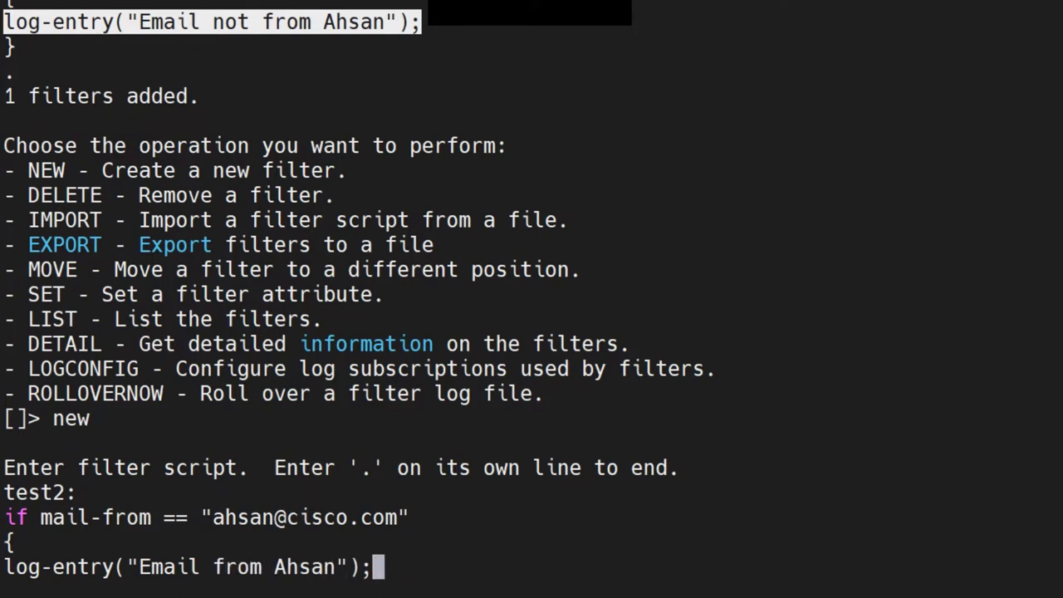
key("Return")
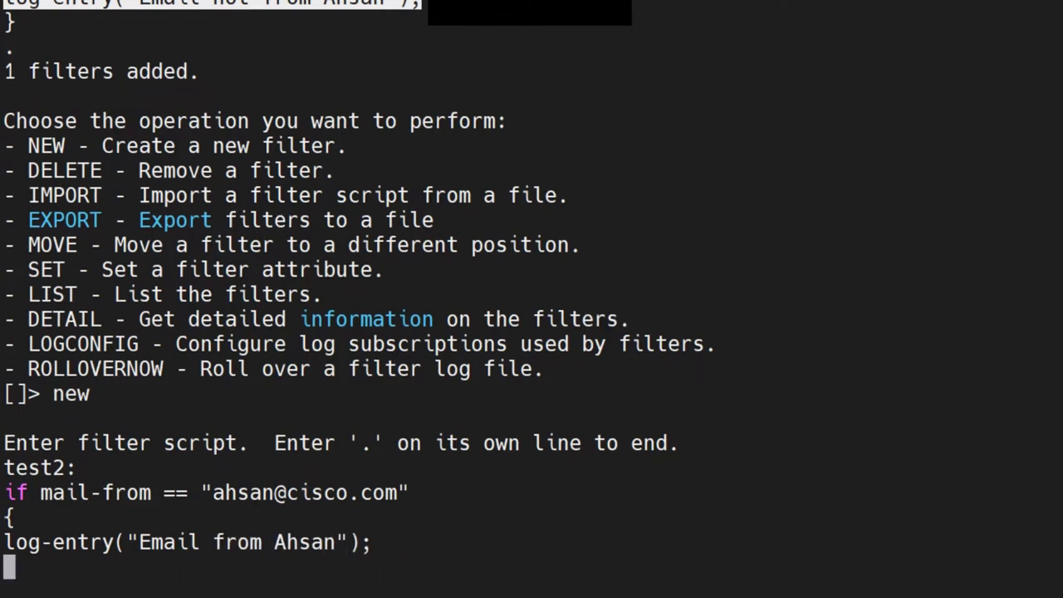
type("}")
key("Return")
Open an else block containing a nested if mail-from check for a second cisco.com sender
type("else")
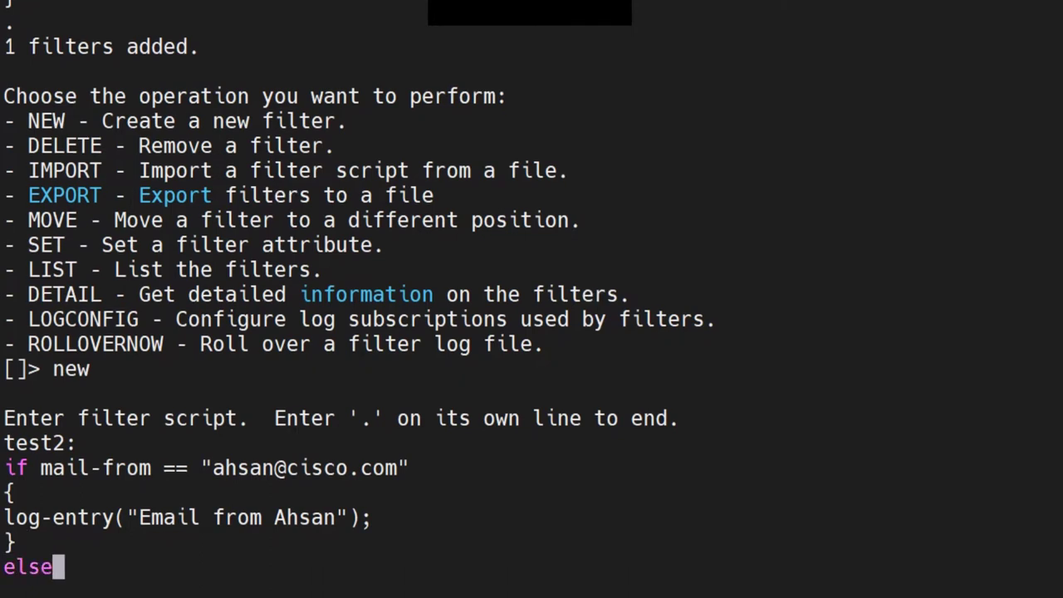
key("Return")
type("{")
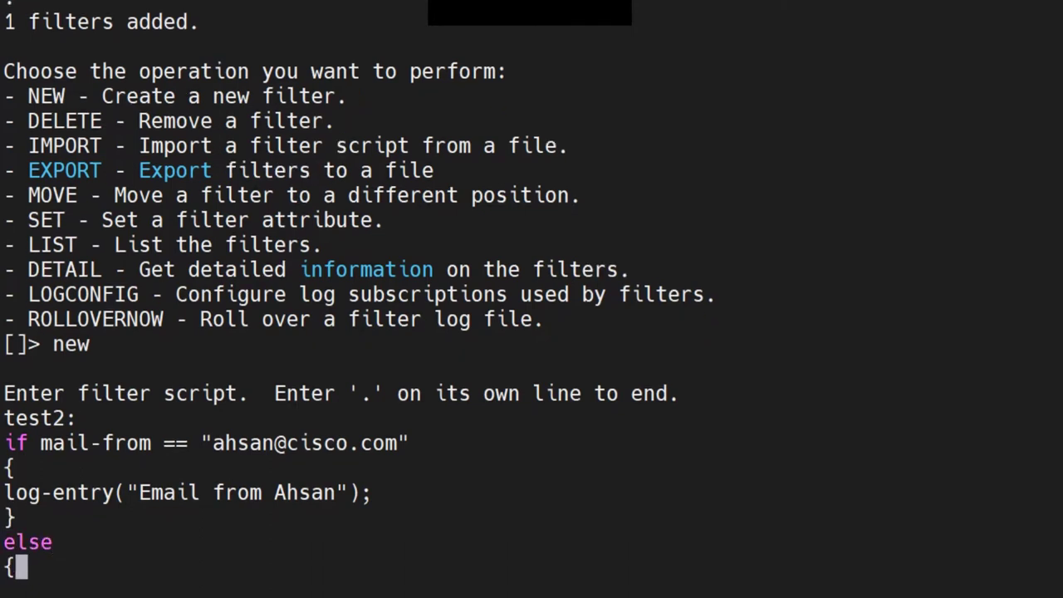
key("Return")
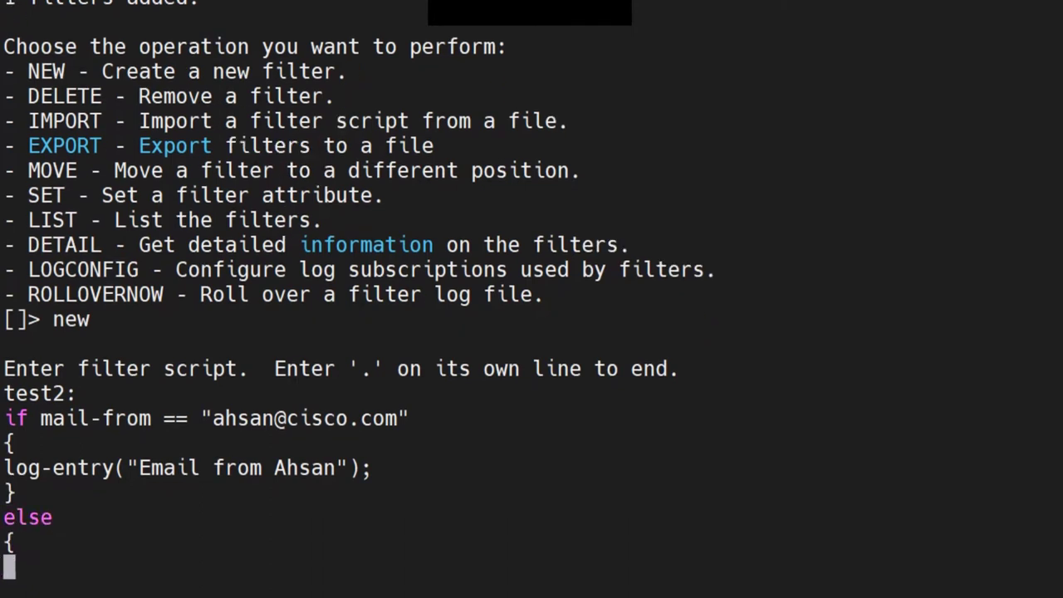
type("if")
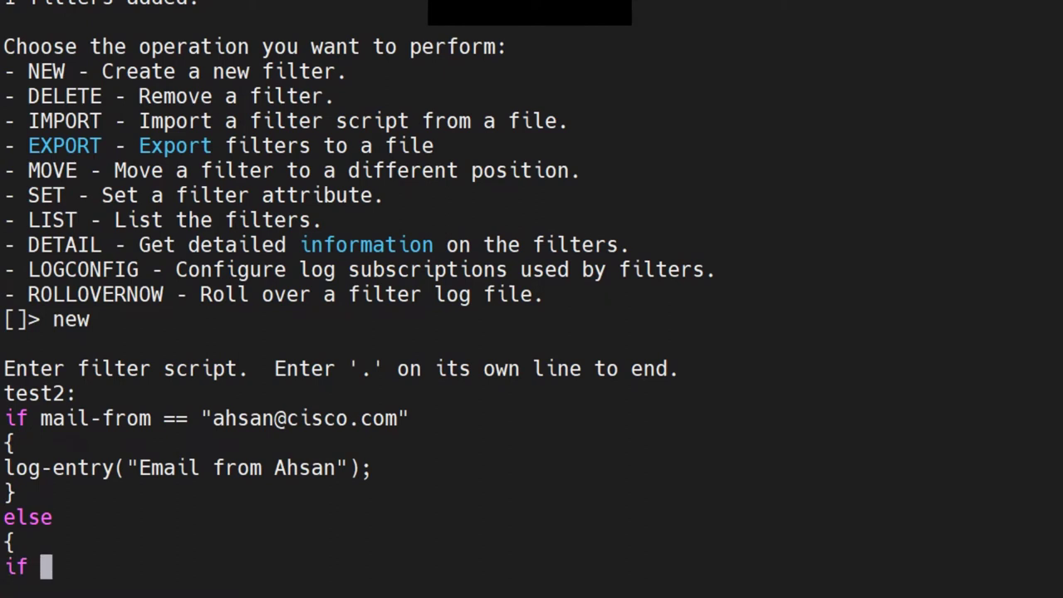
type(" mail-from")
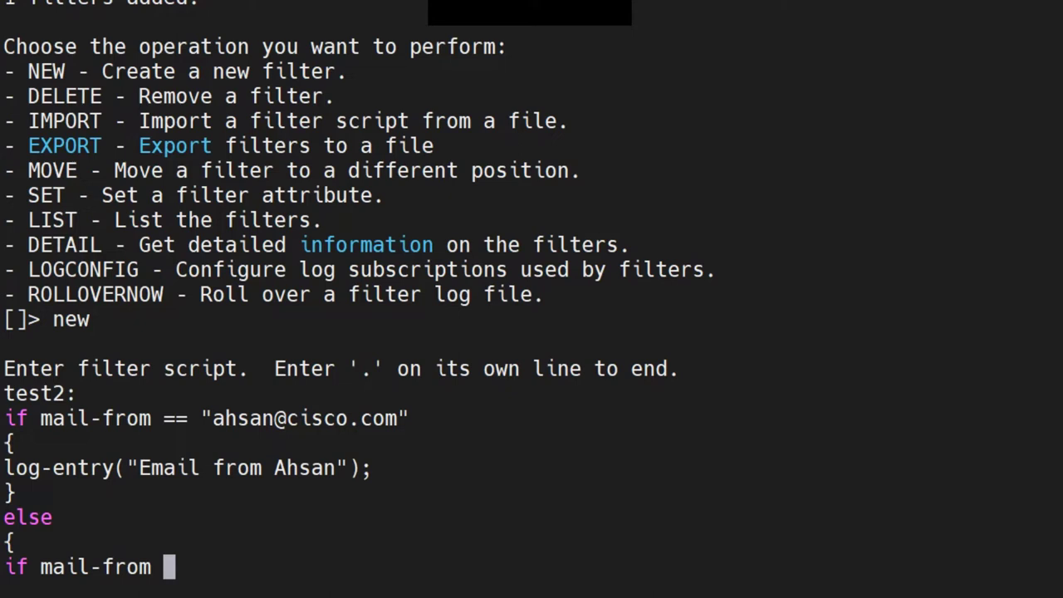
type(" == \"\"")
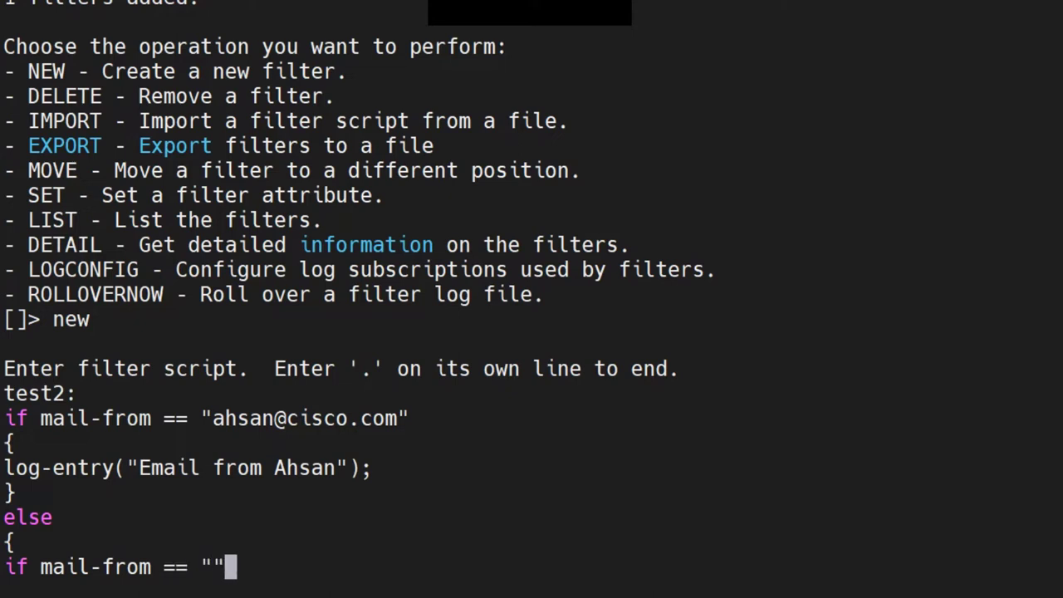
key("Left")
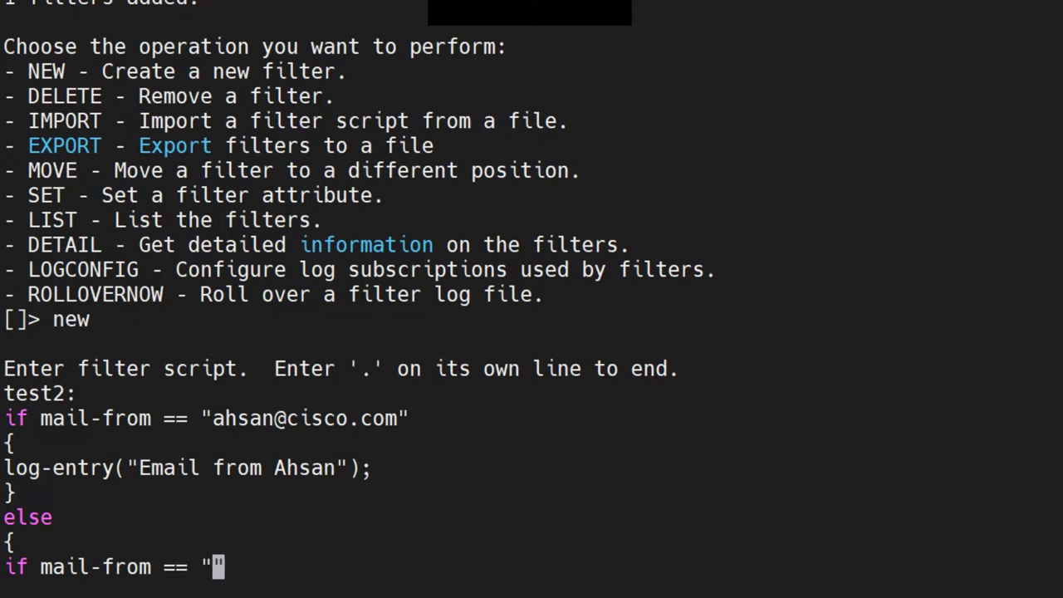
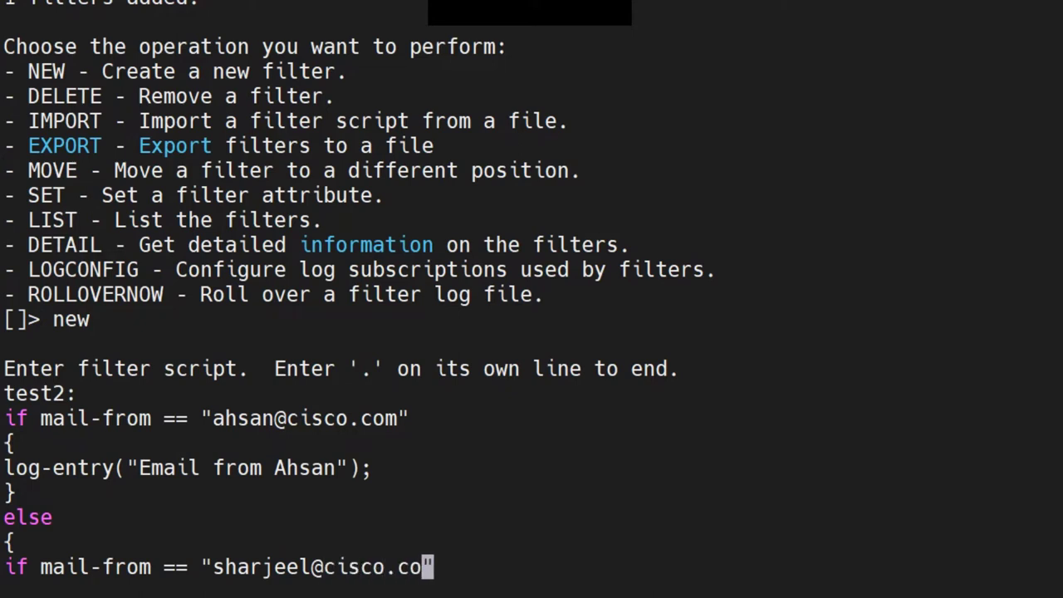
key("Right")
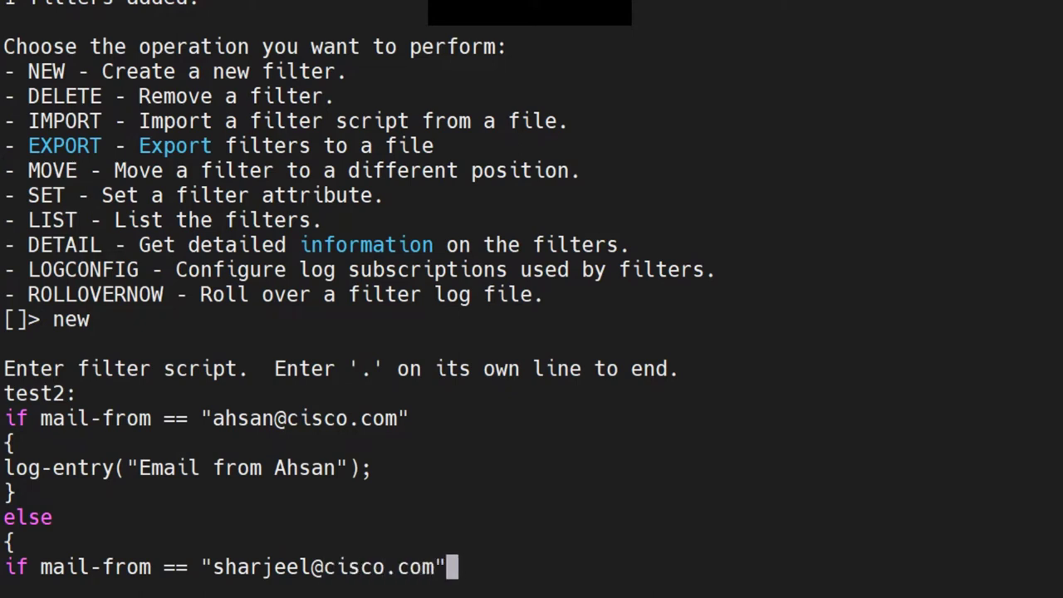
key("Return")
Add the nested block's log-entry("Email from …"); naming the second sender, then close both braces
type("{")
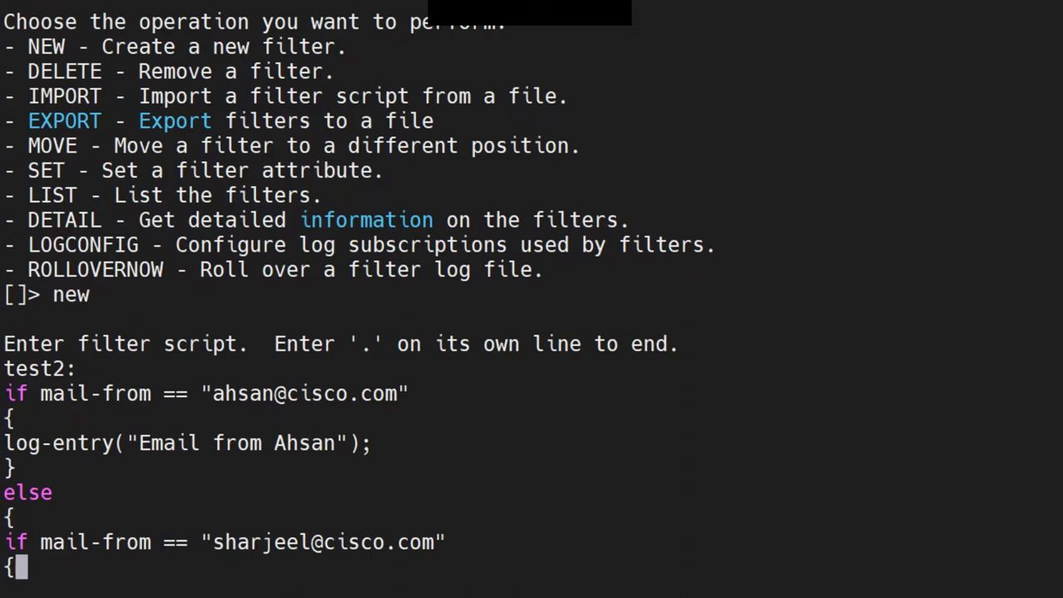
key("Return")
type("log-")
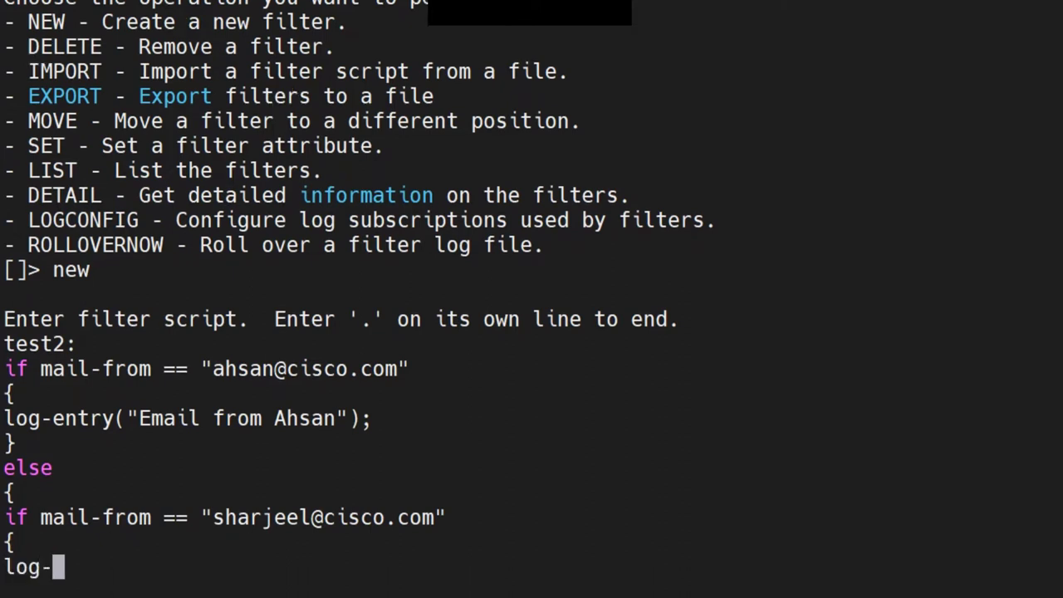
type("entry()")
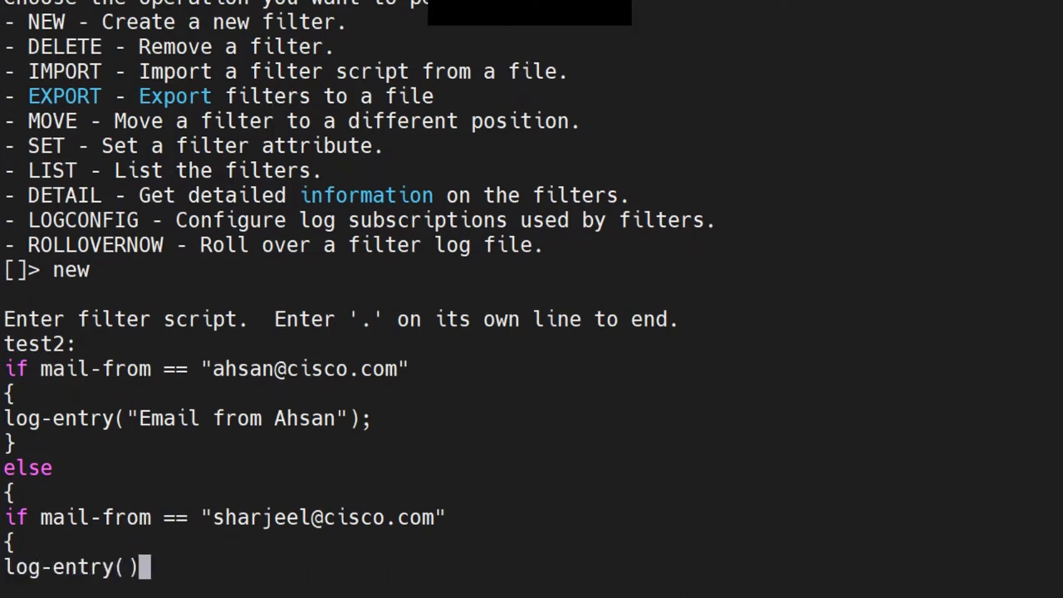
key("Left")
type("\"\"2D")
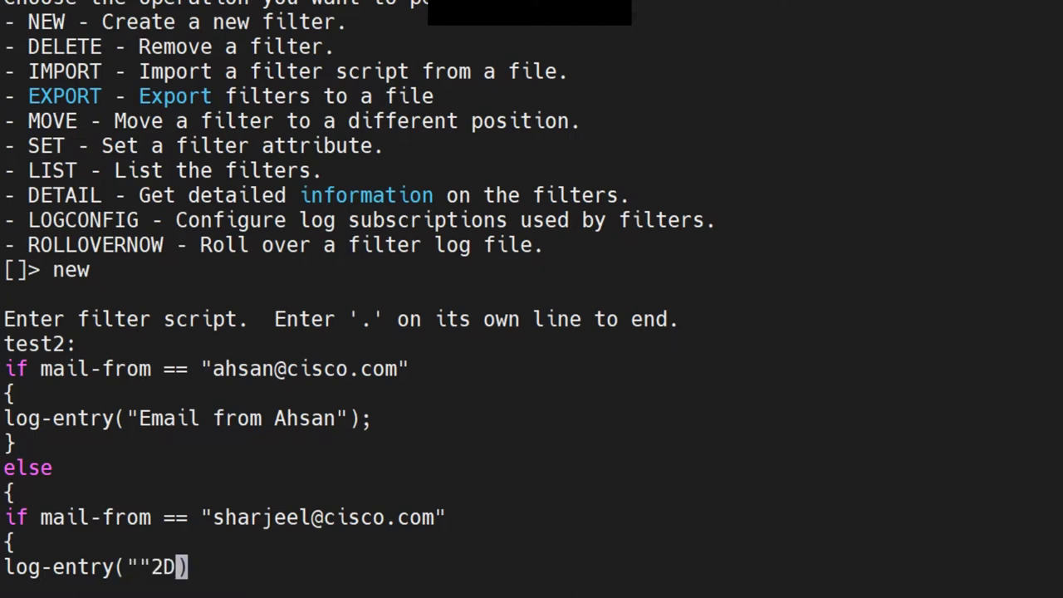
key("BackSpace")
key("BackSpace")
key("Left")
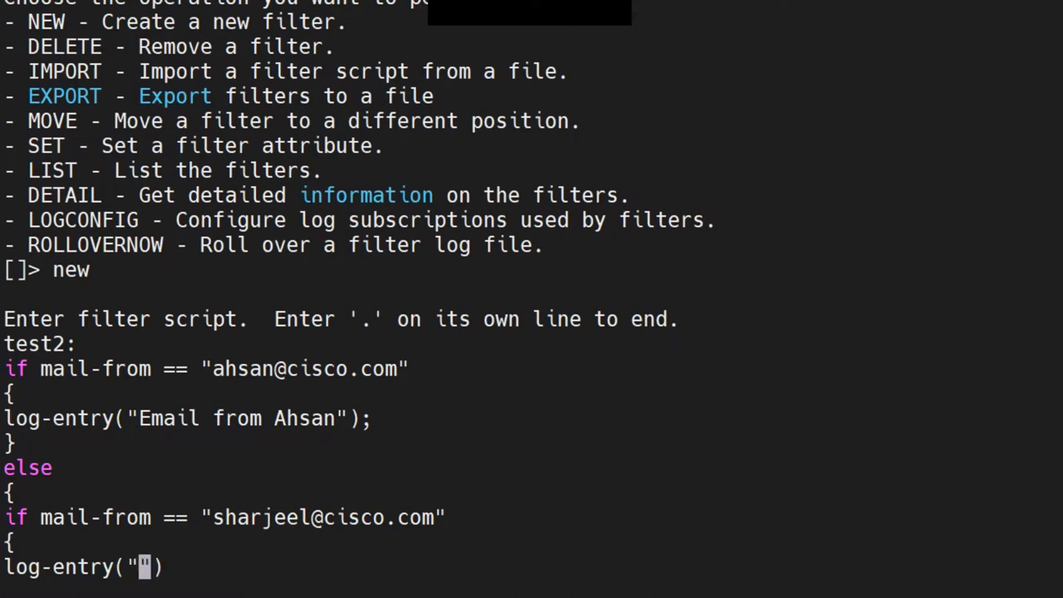
type("Email")
type(" from Sharje")
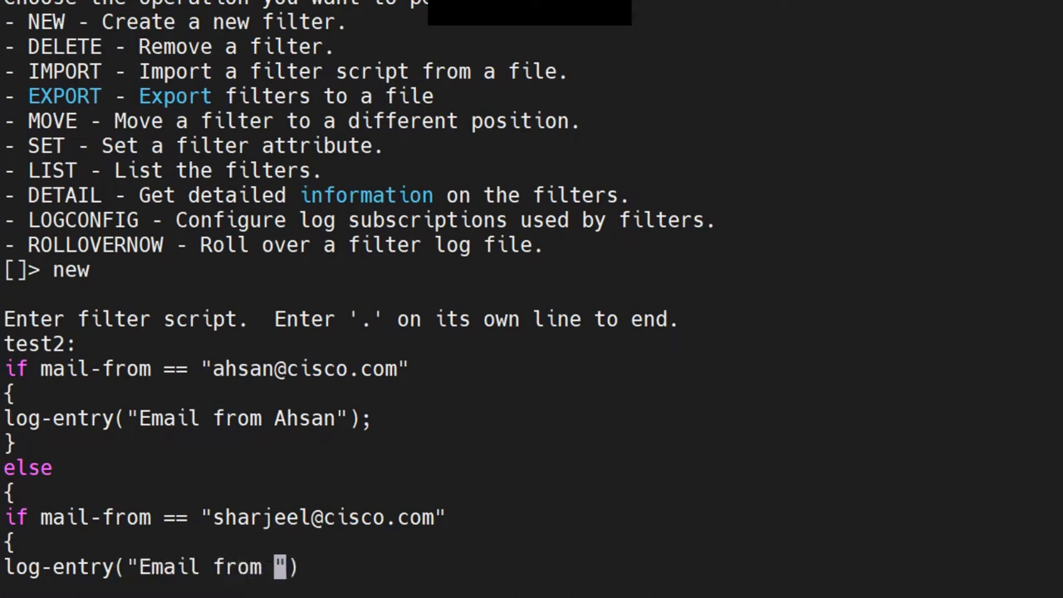
type("el")
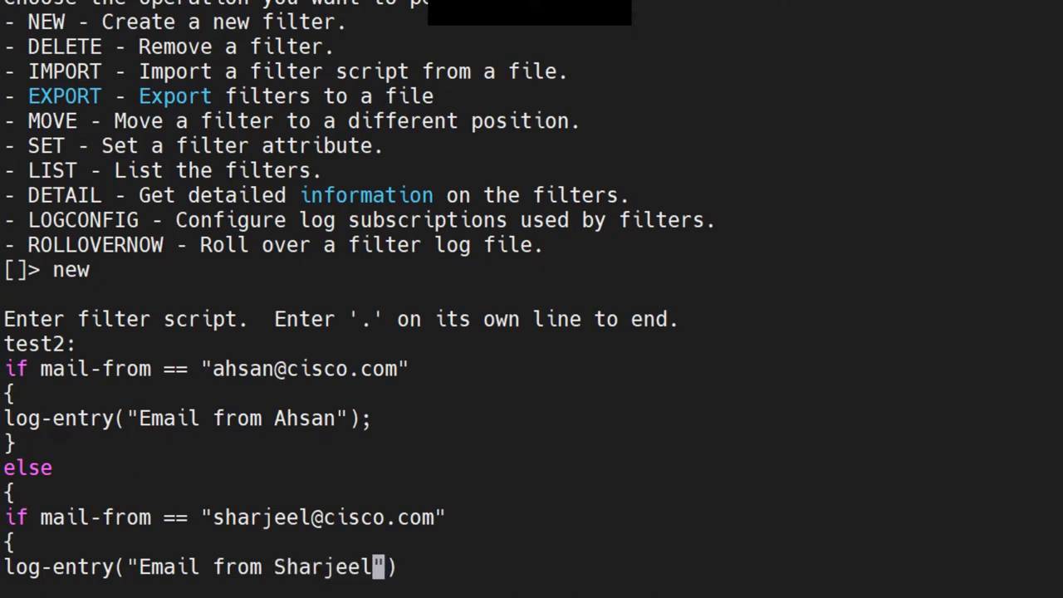
key("End")
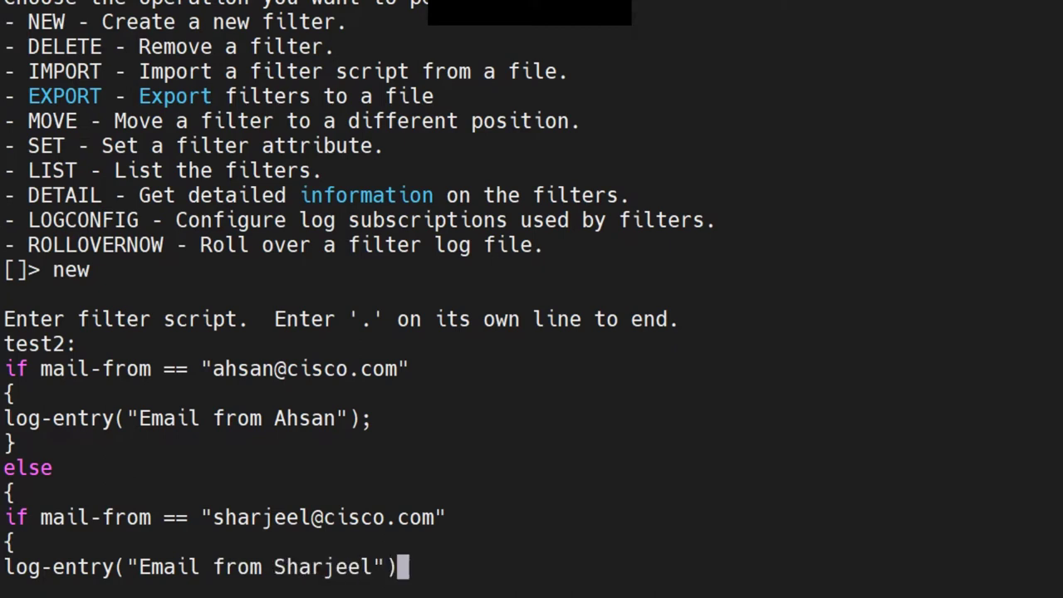
type(";")
key("Return")
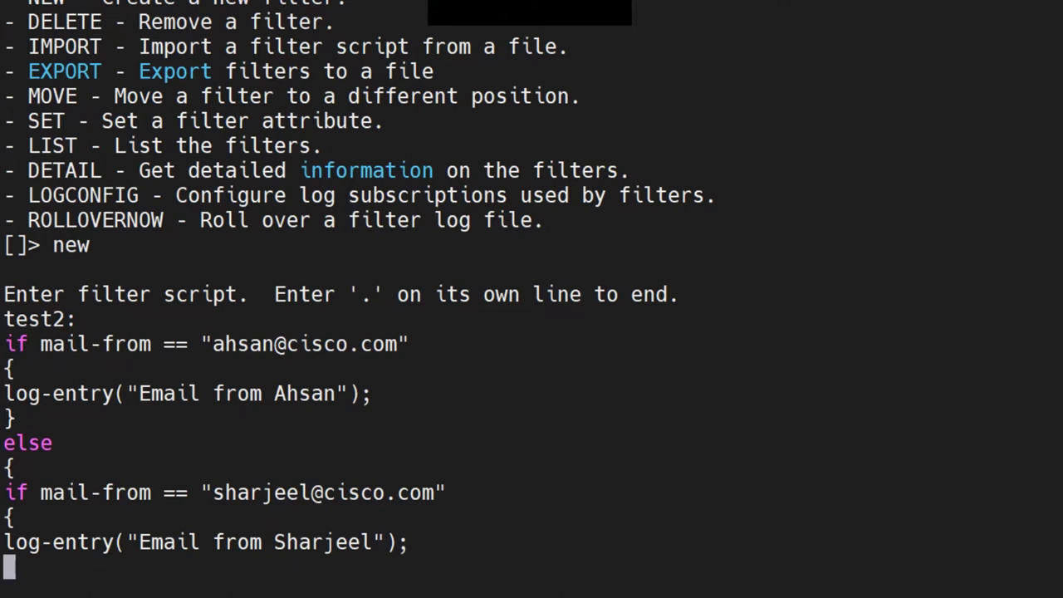
type("}")
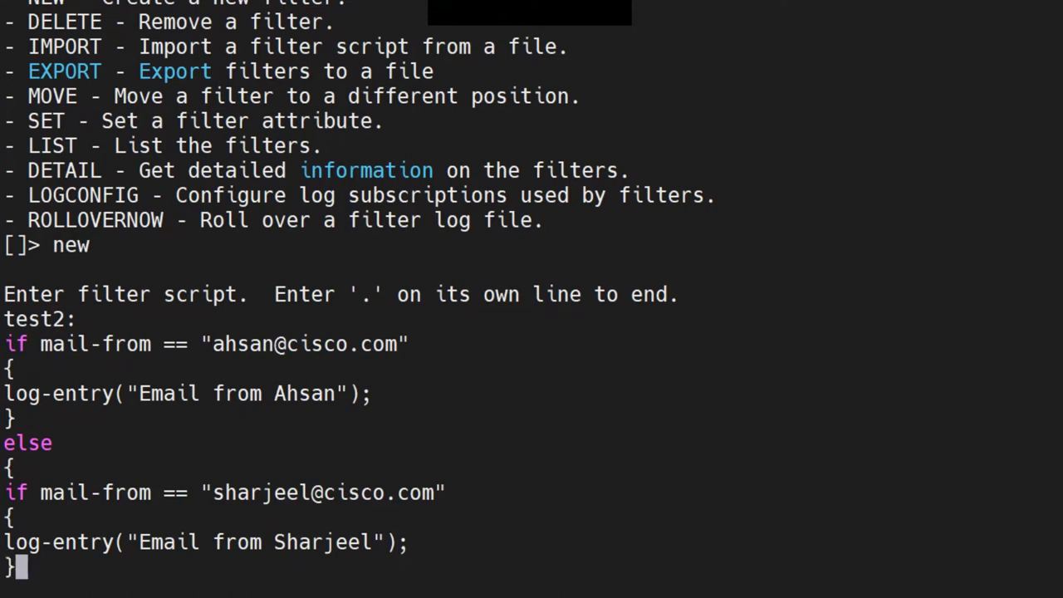
key("Return")
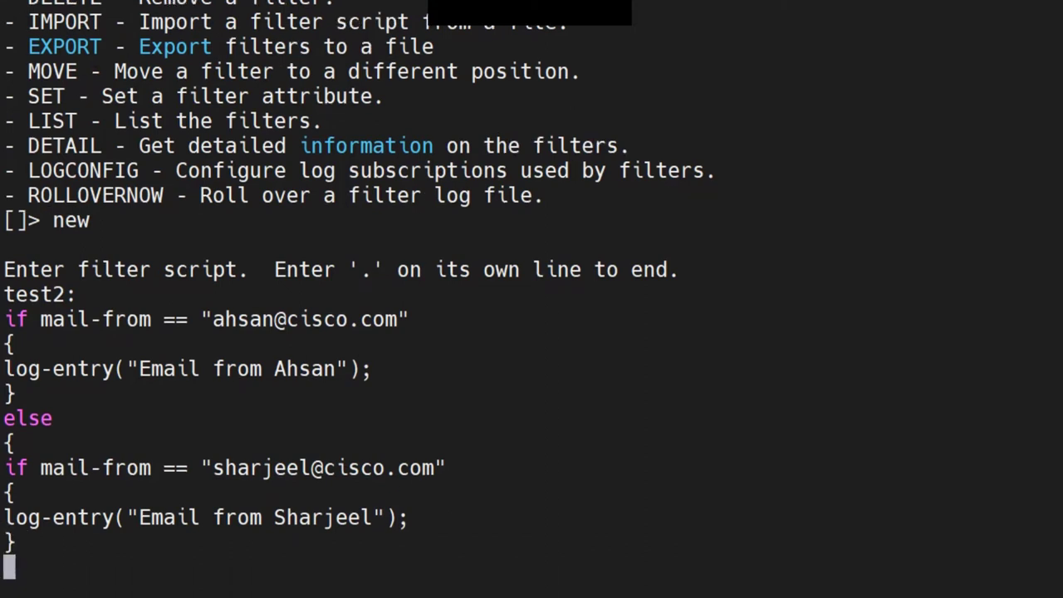
type("}")
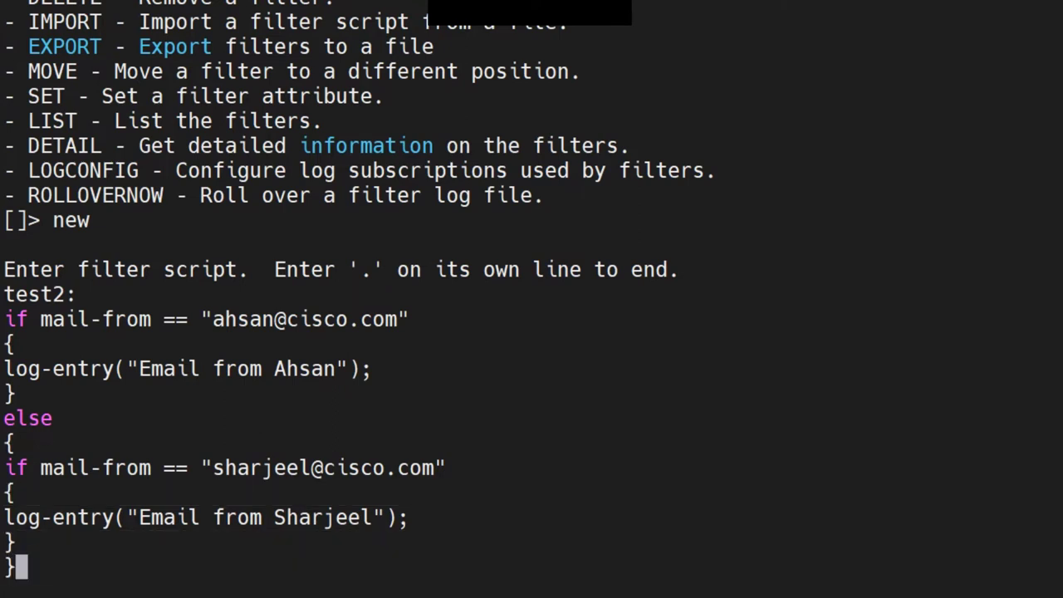
End the test2 script with '.' so the filter is added
key("Return")
type(".")
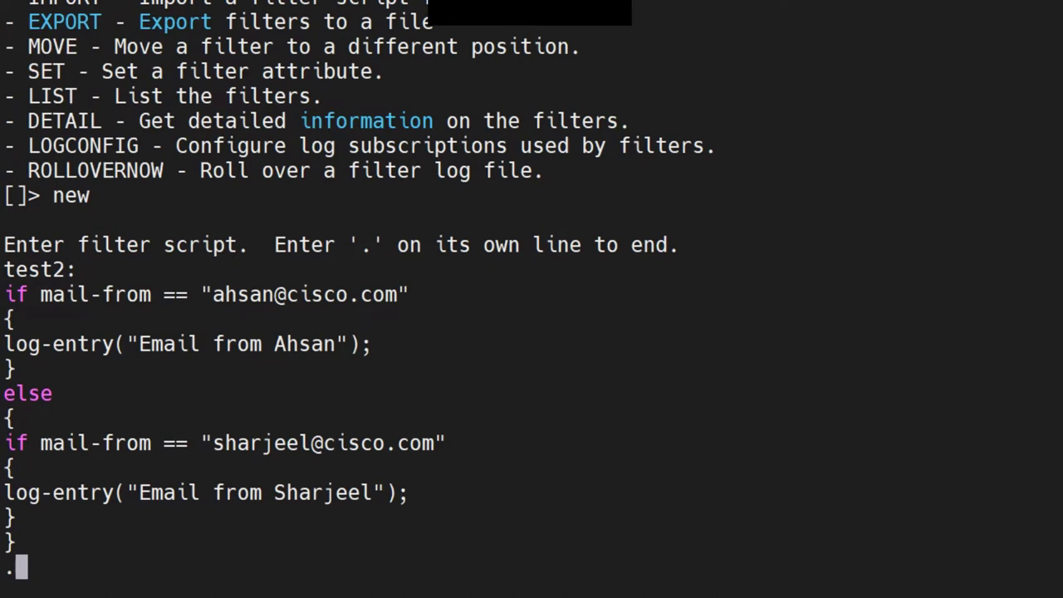
key("Return")
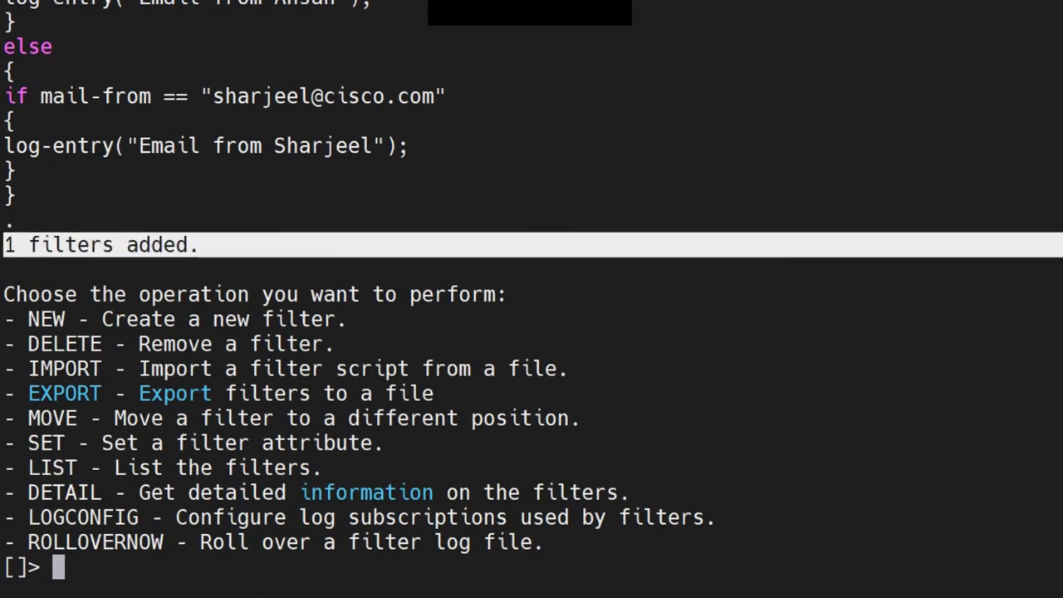
List the filters, then show the details of filter 3, test
type("list")
key("Return")
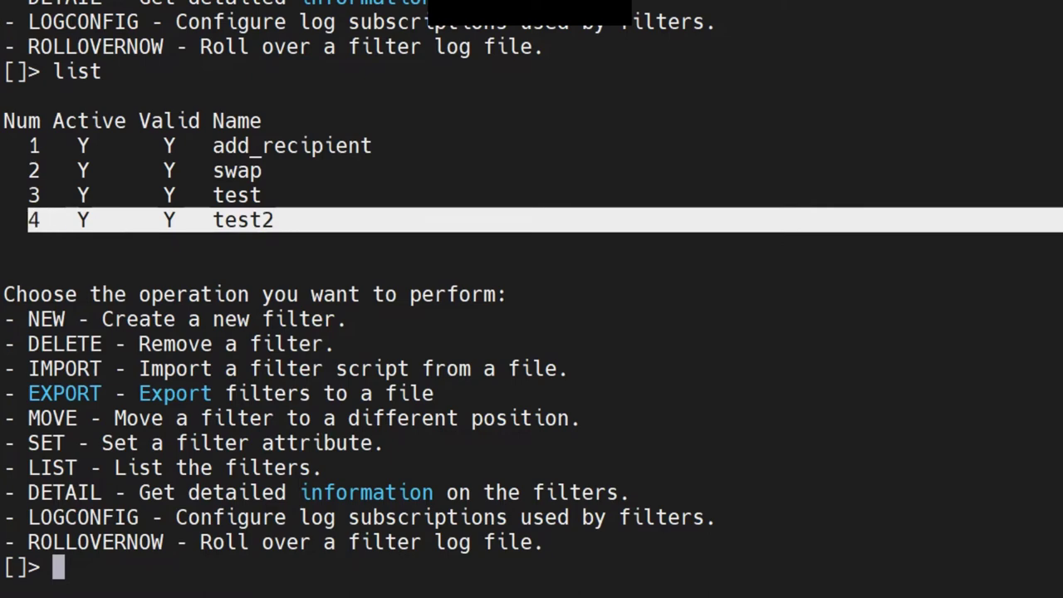
type("detail")
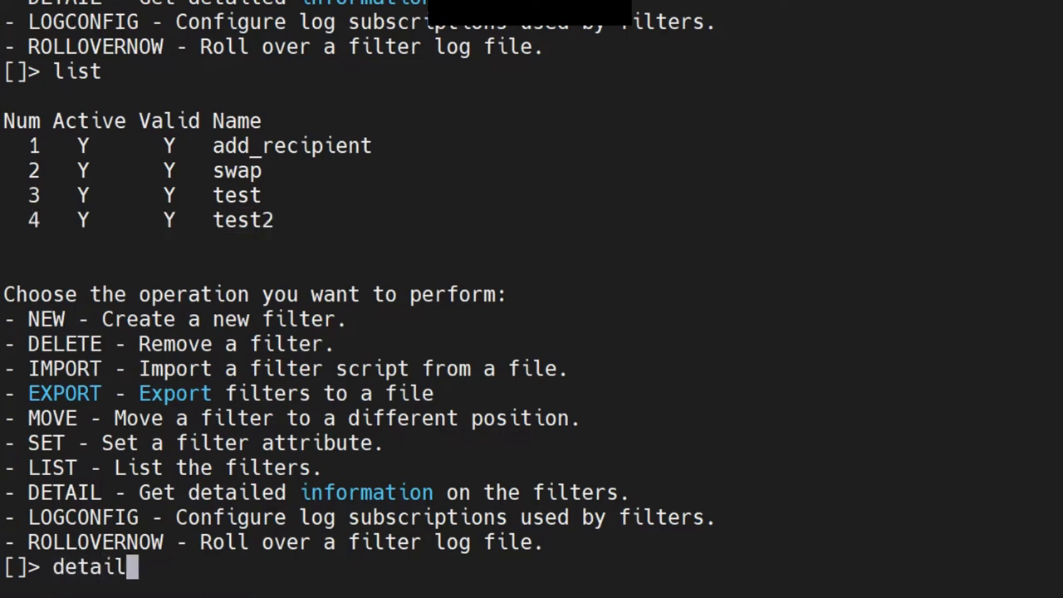
key("Return")
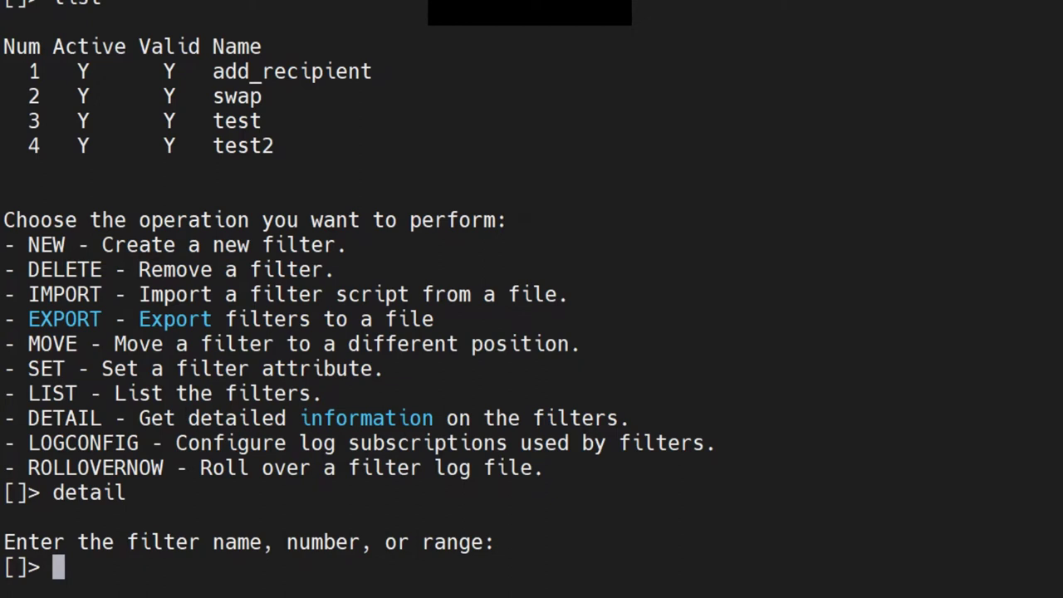
left_click_drag(40, 541, 494, 541)
key("ctrl+c")
type("3")
key("Return")
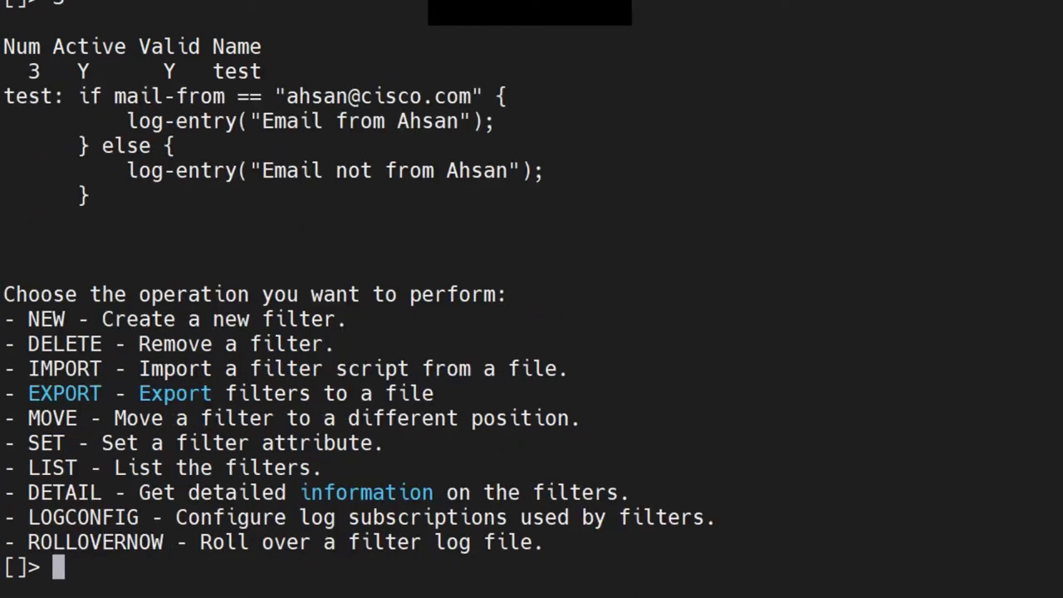
left_click_drag(1058, 220, 3, 96)
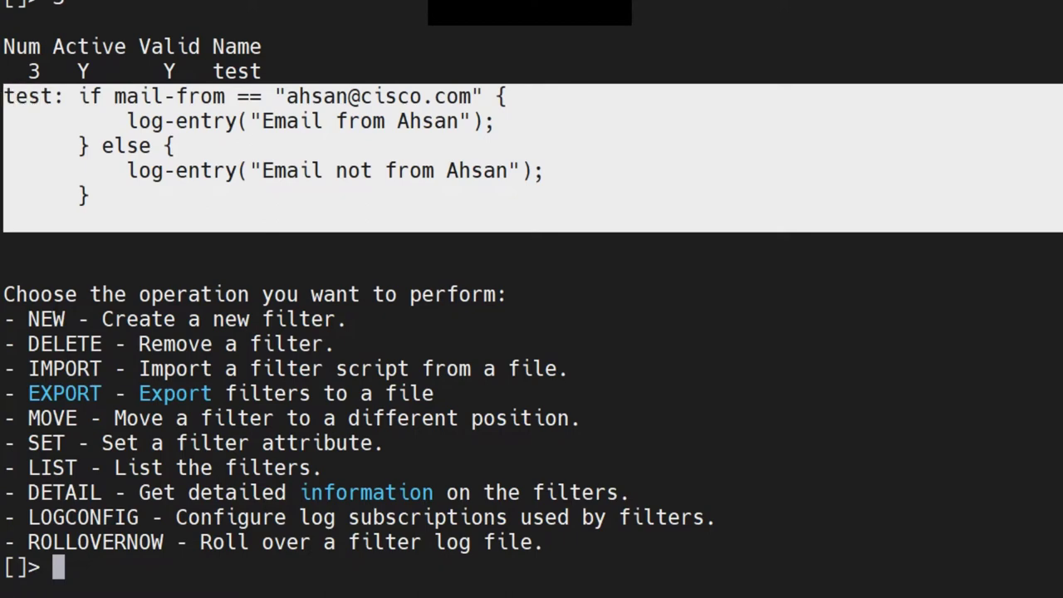
key("ctrl+c")
Show filter 4's details, highlight test2's nested sender check, and list the filters again
type("detail")
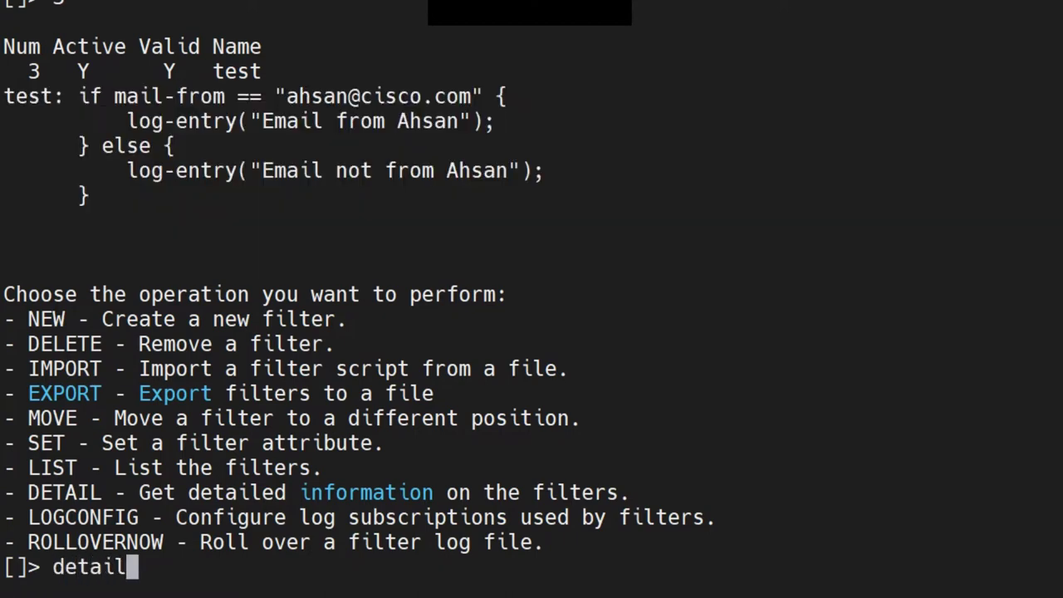
key("Return")
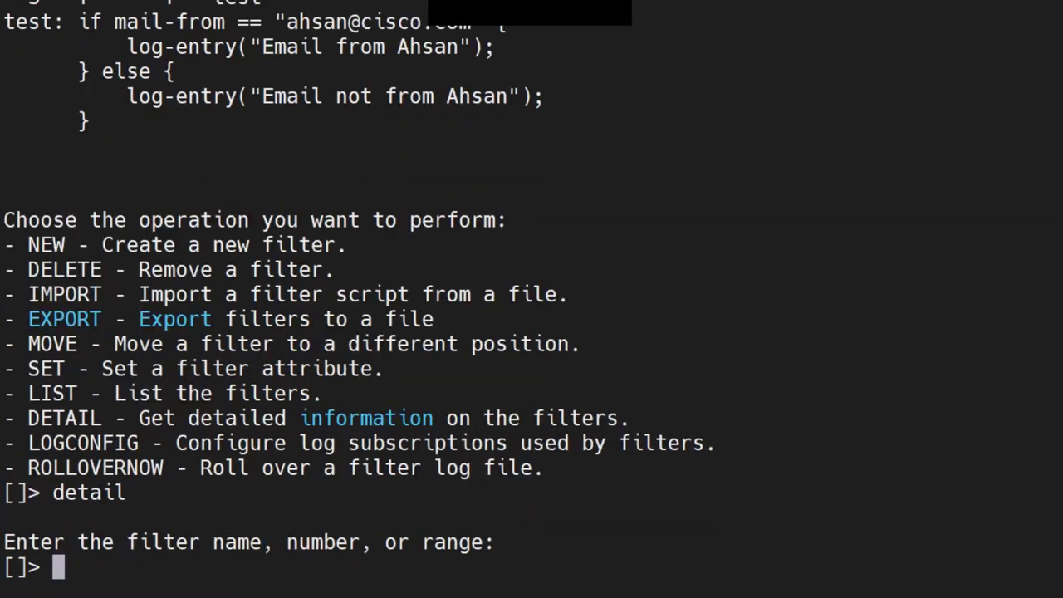
type("4")
key("Return")
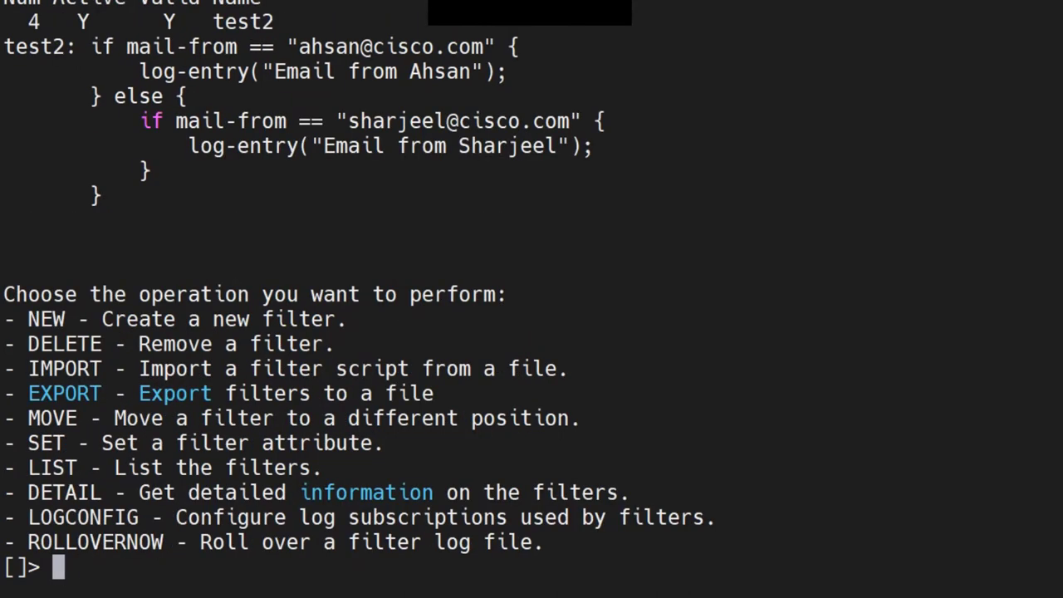
left_click_drag(224, 71, 1054, 220)
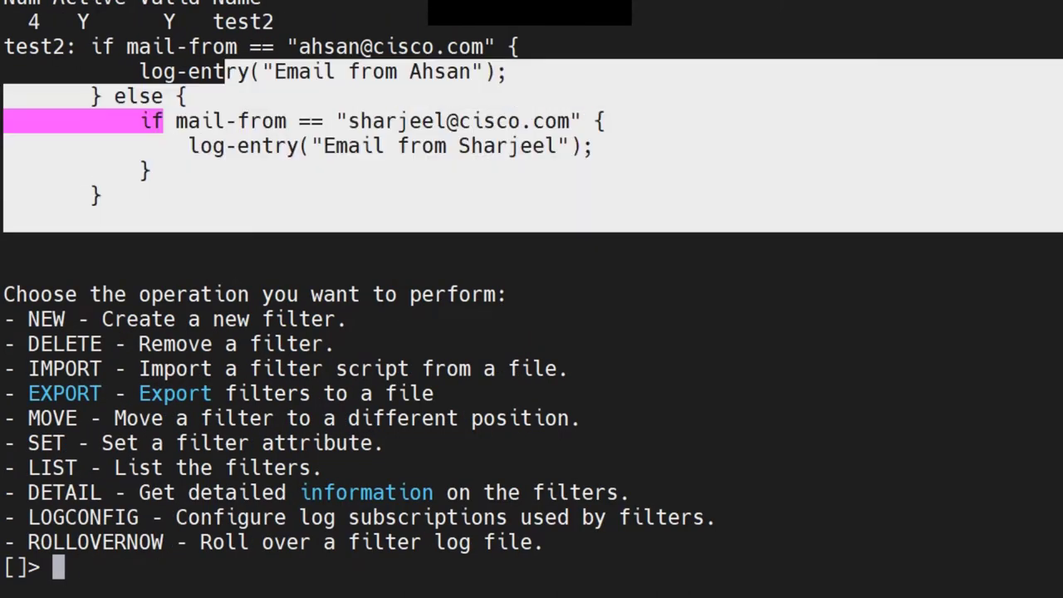
left_click_drag(225, 120, 1054, 174)
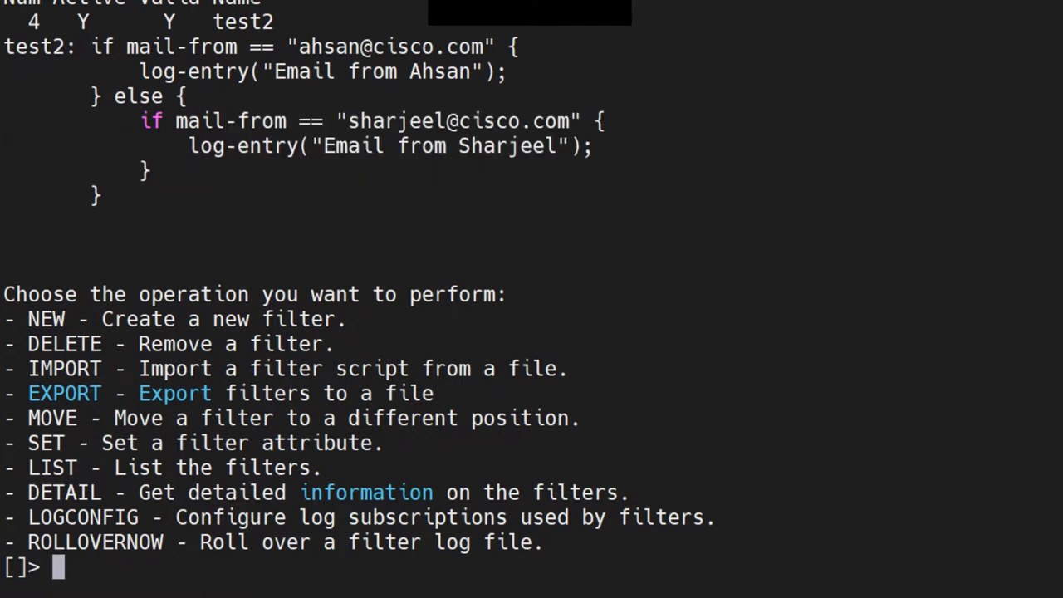
type("list")
key("Return")
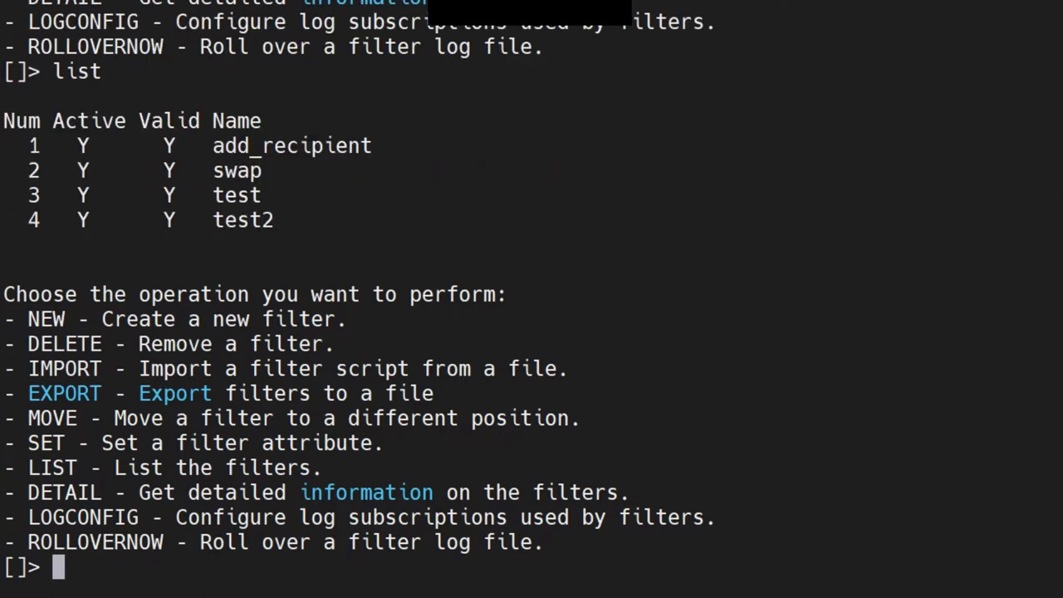
Highlight the rows for filters test and test2 in the filter list
left_click_drag(200, 195, 261, 195)
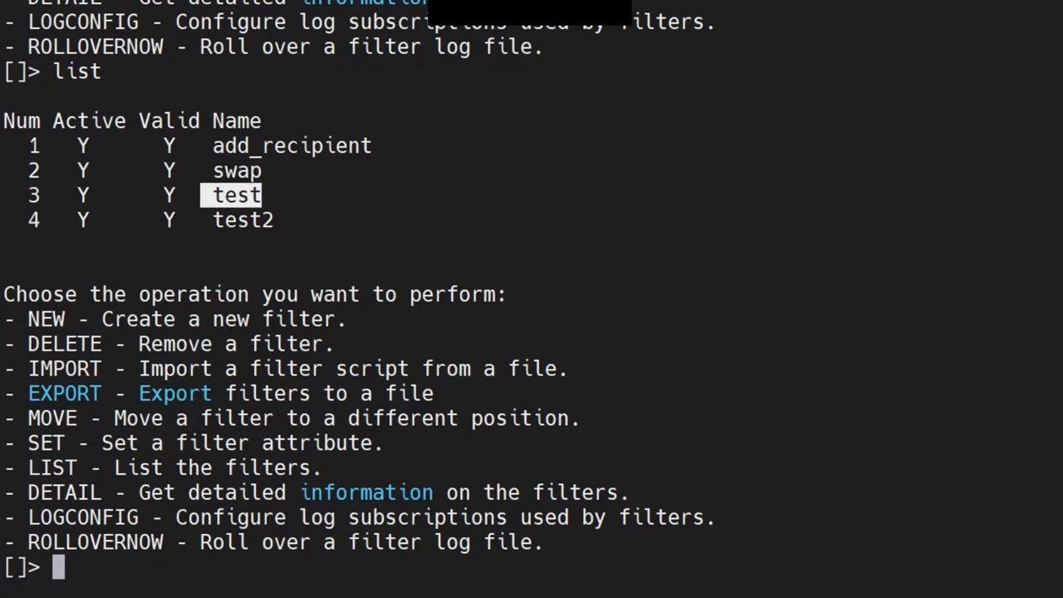
left_click_drag(28, 195, 1055, 195)
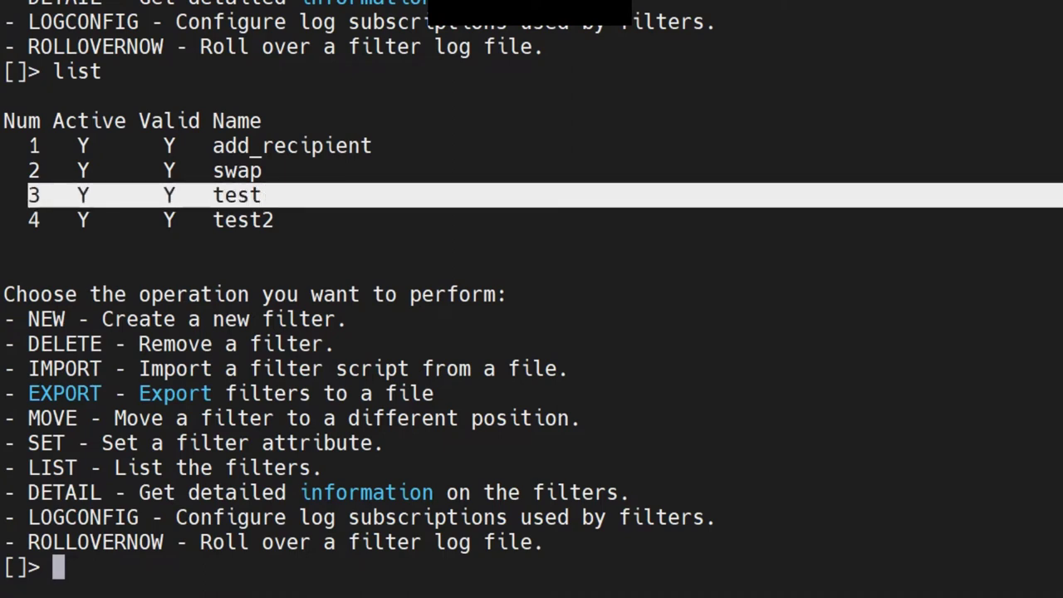
left_click_drag(262, 120, 29, 145)
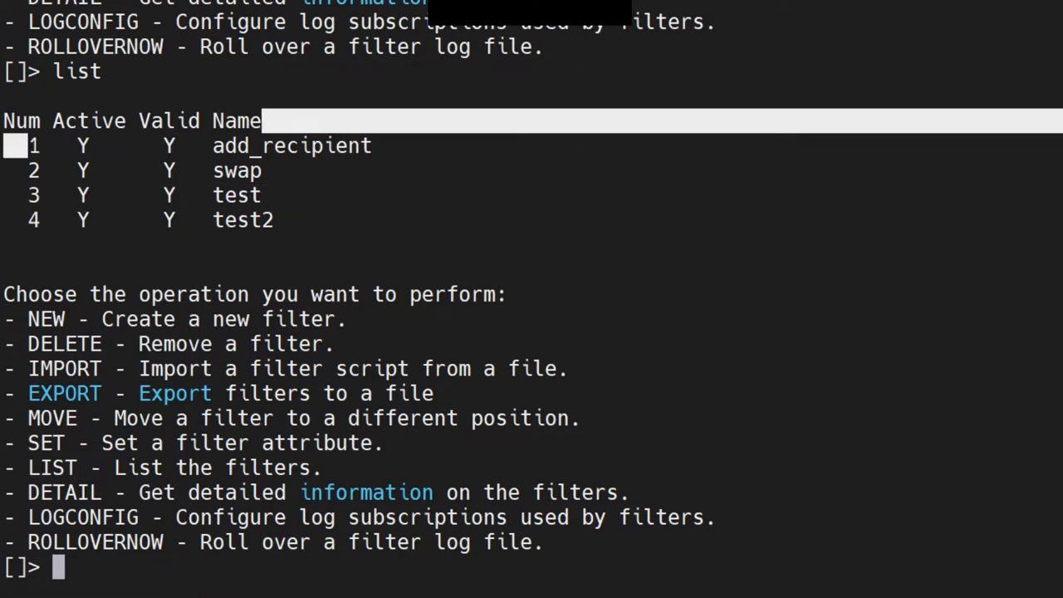
left_click_drag(28, 220, 1054, 220)
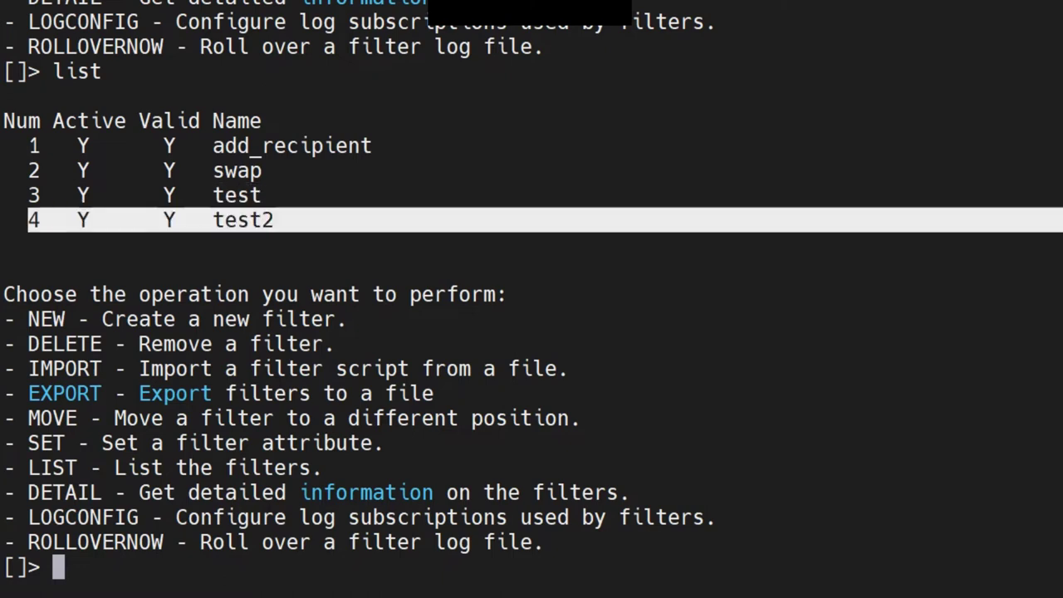
left_click(1055, 220)
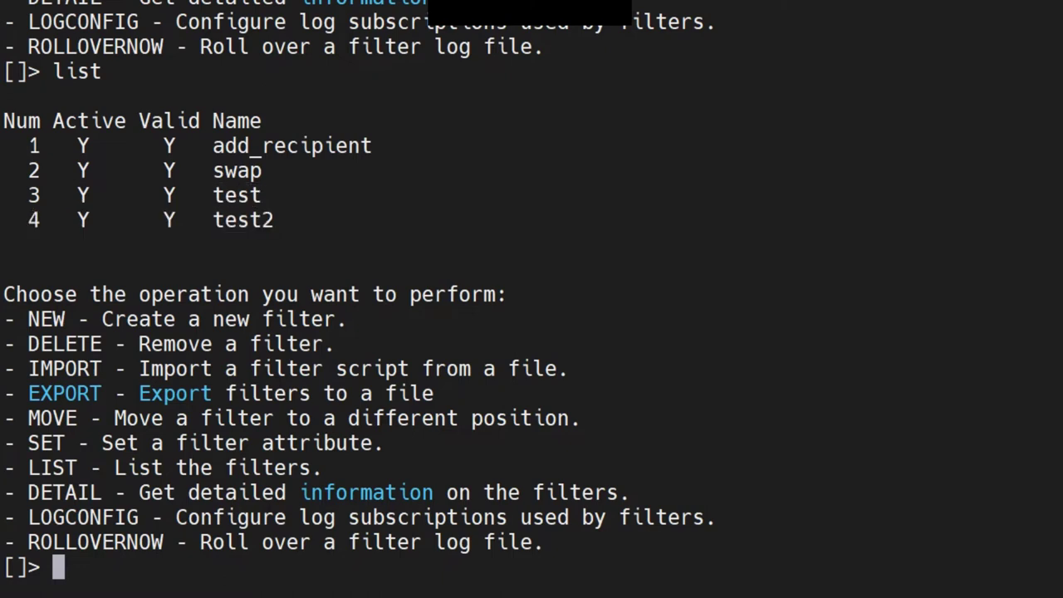
Start the move operation from the filters menu
left_click_drag(15, 417, 164, 418)
left_click(165, 418)
type("move")
key("Return")
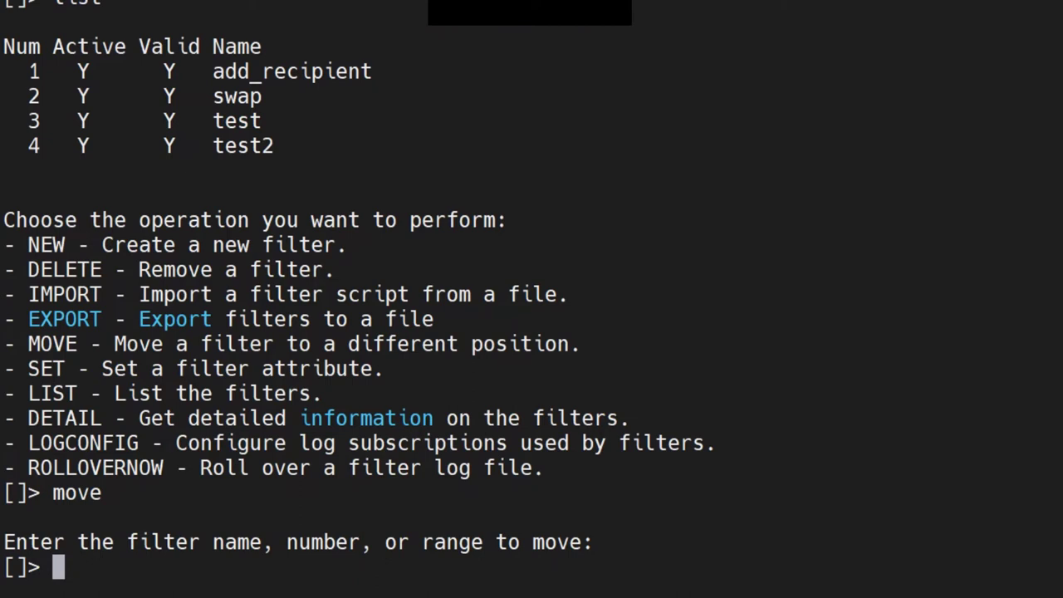
Move filter 4 (test2) to position 1 and list the filters to confirm
type("4")
key("Return")
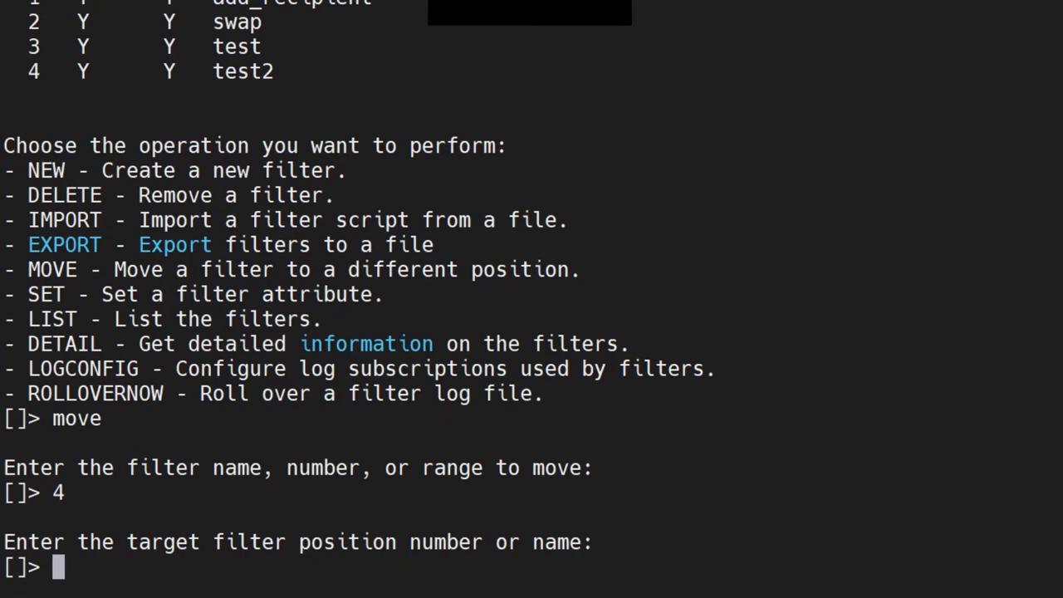
type("1")
key("Return")
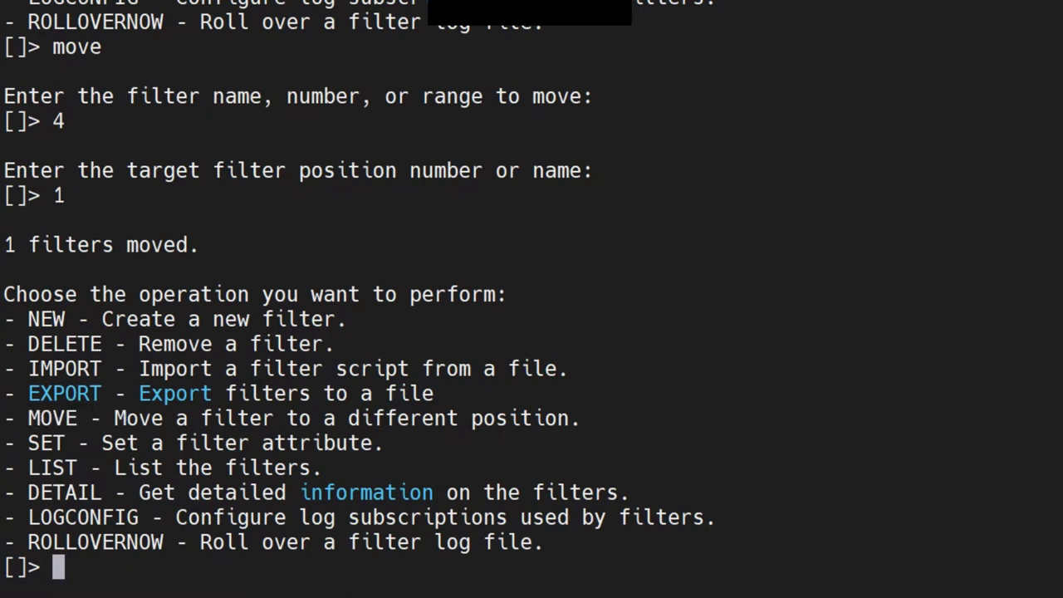
type("list")
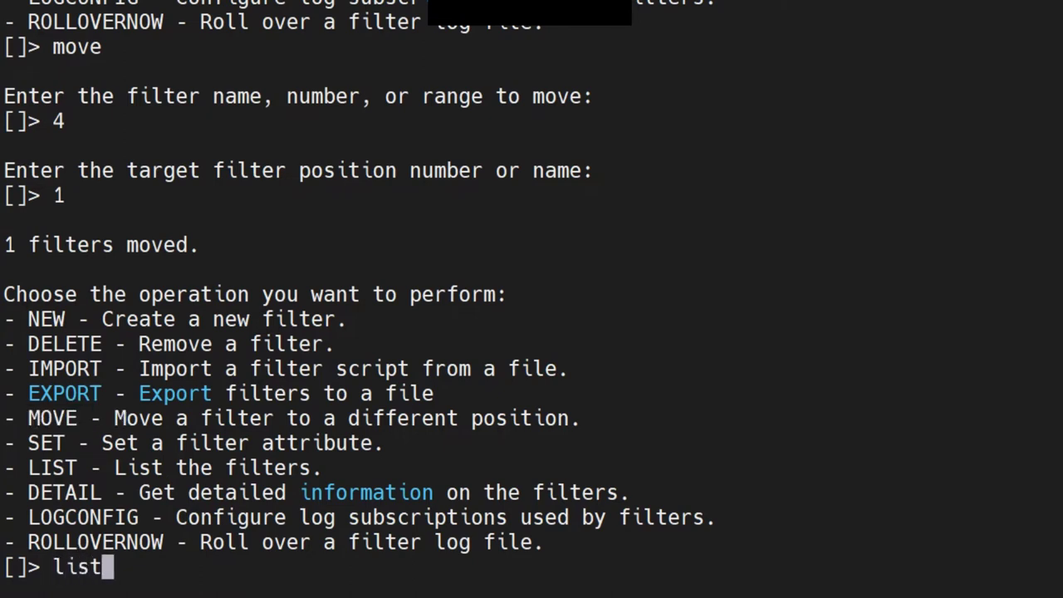
key("Return")
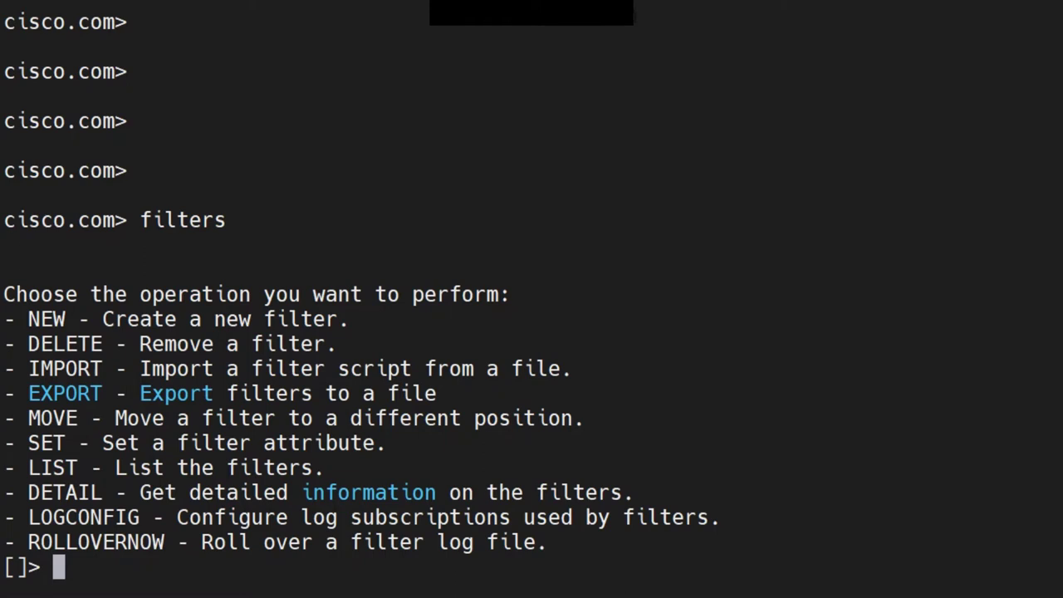
Start a new filter script named test5:
type("new")
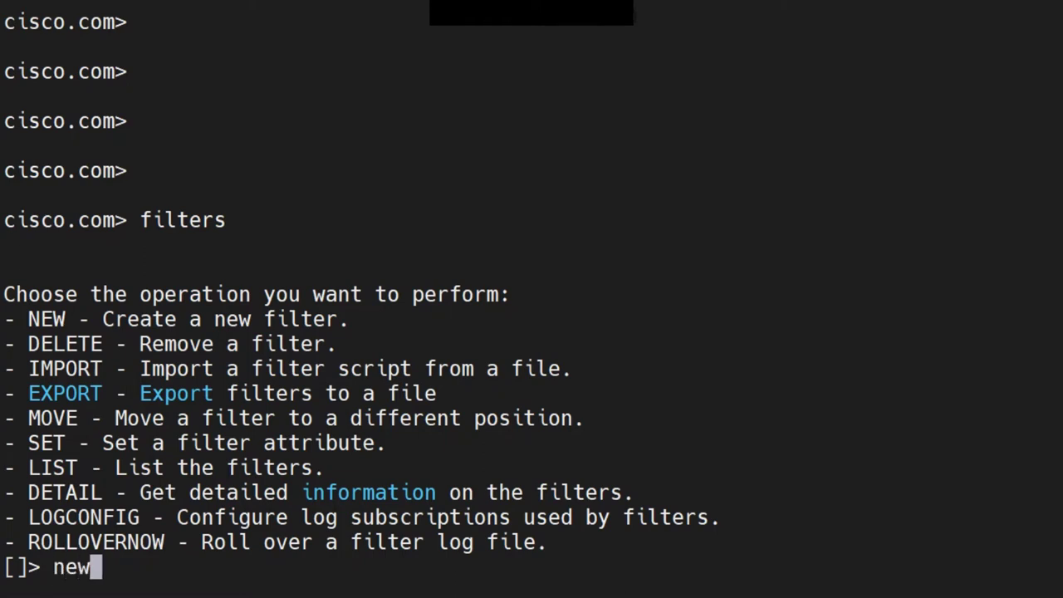
key("Return")
type("te")
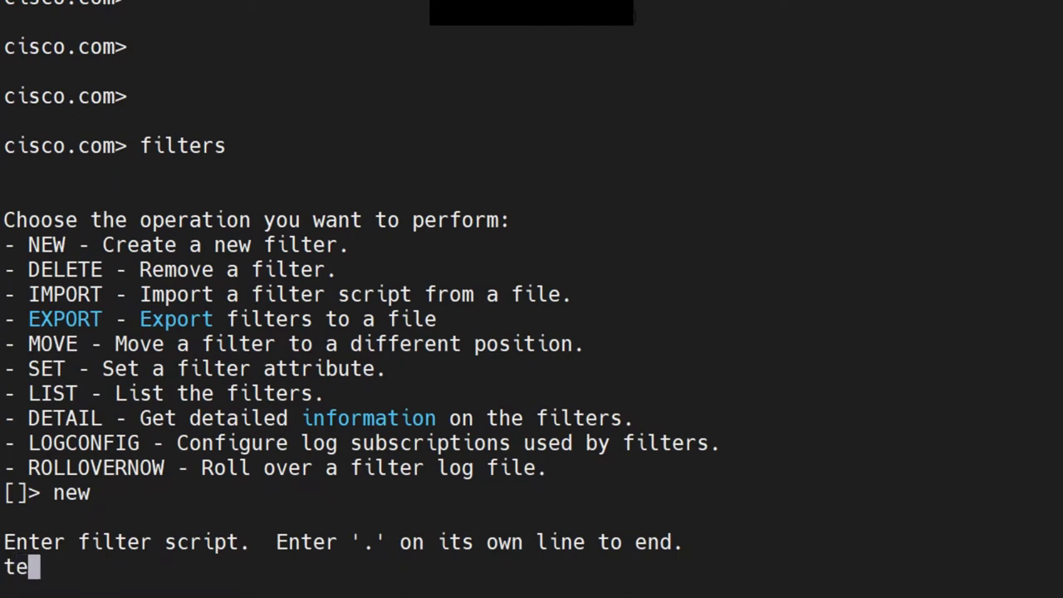
type("st3:")
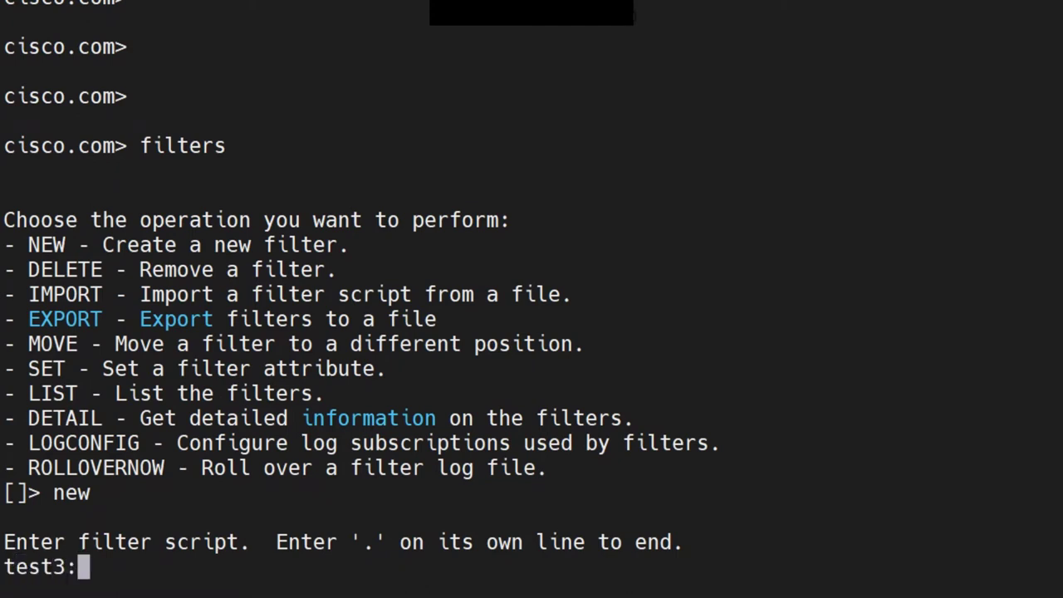
key("BackSpace")
key("BackSpace")
type("5;")
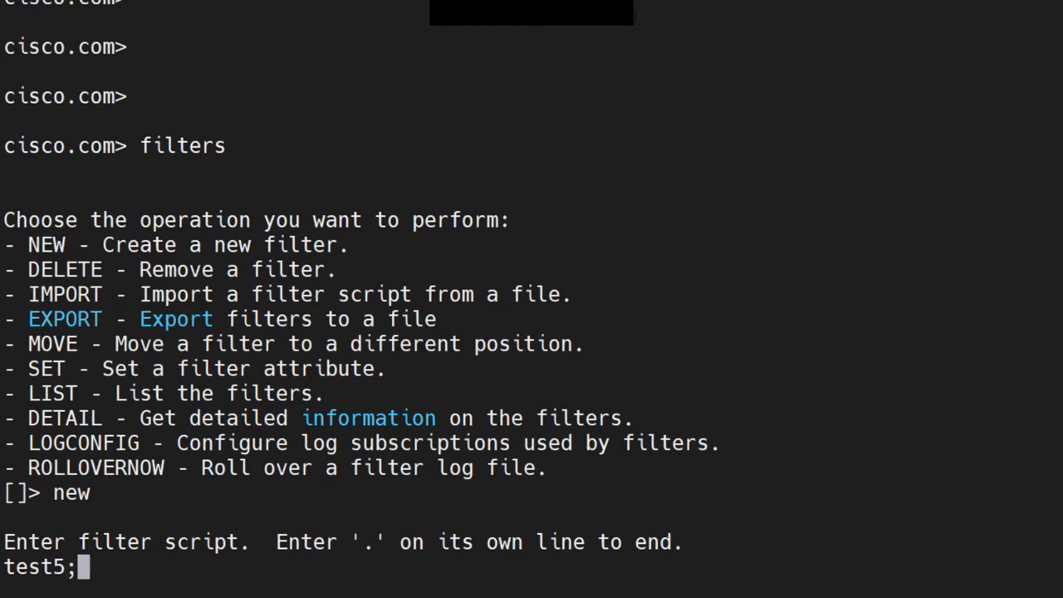
key("BackSpace")
type(":L")
key("BackSpace")
key("Return")
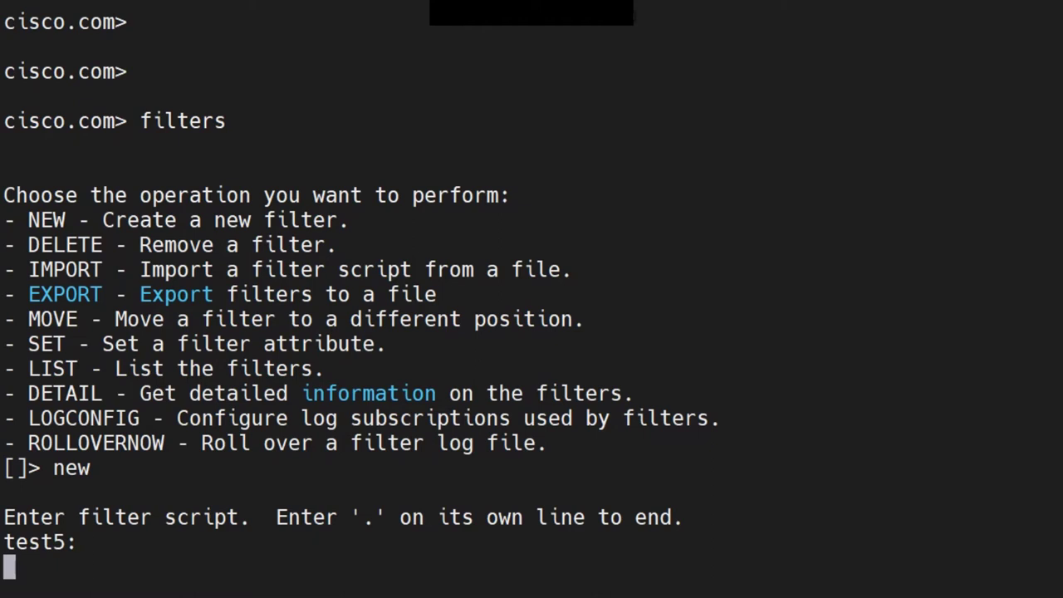
Write the first condition line: if sendergroup == "ALLOWED_LIST"
type("if")
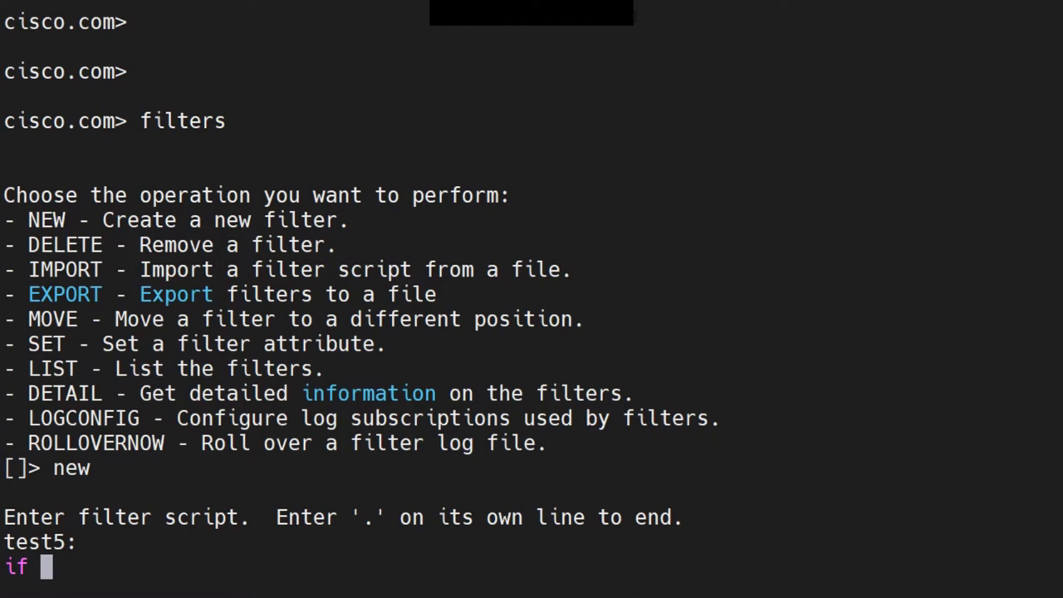
type("sender")
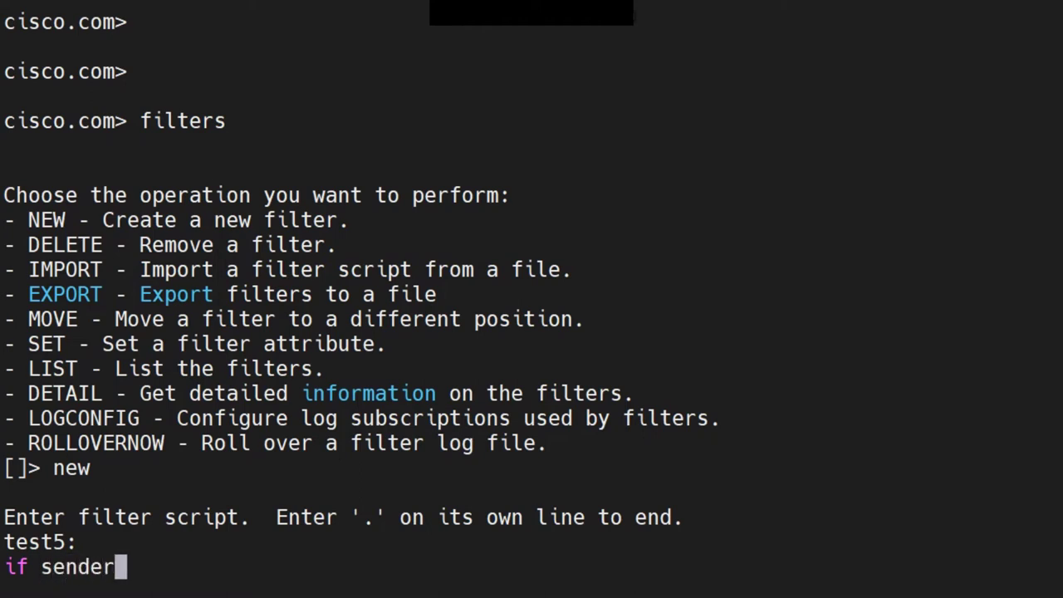
type("group ==")
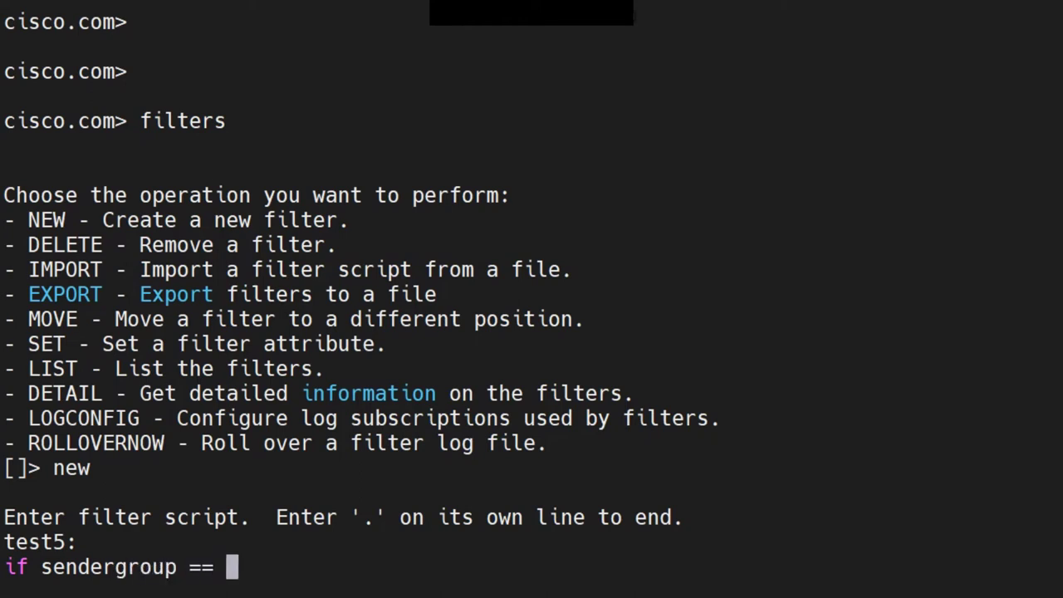
type(" \"ALL\"")
key("Left")
type("ALL")
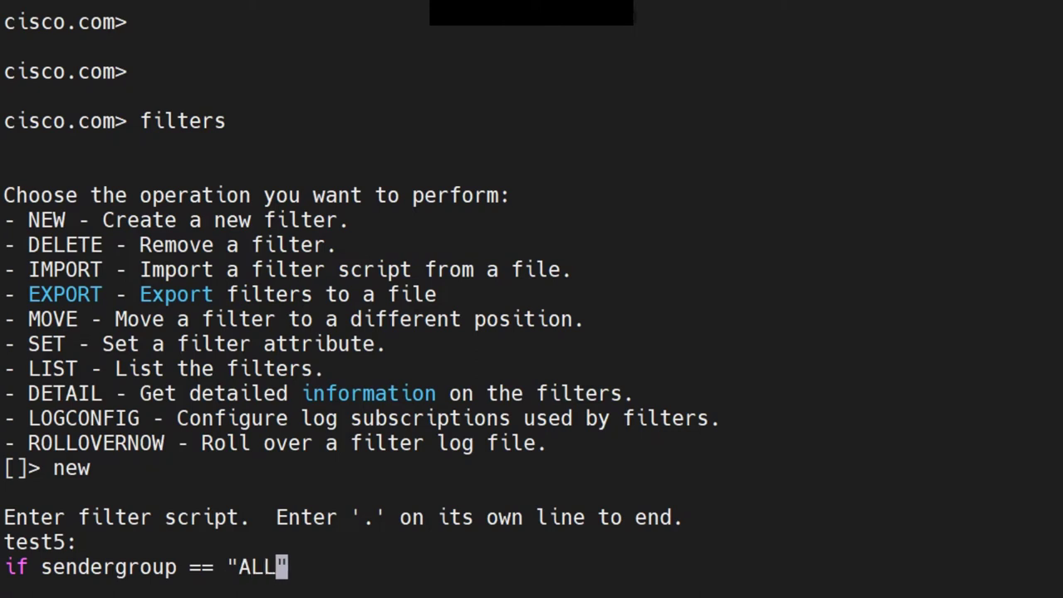
type("OWED_LIST")
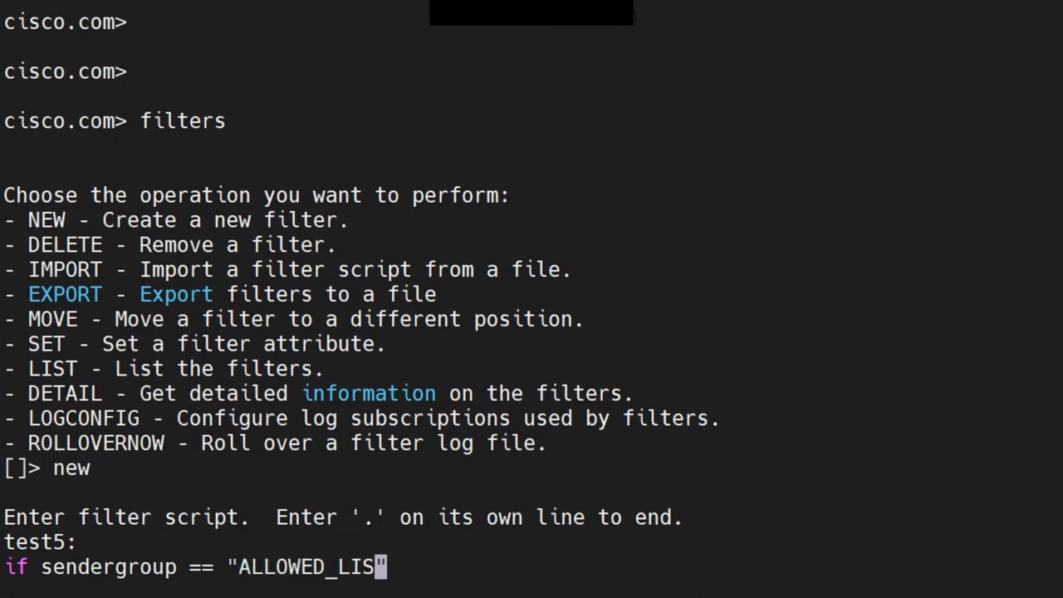
key("Right")
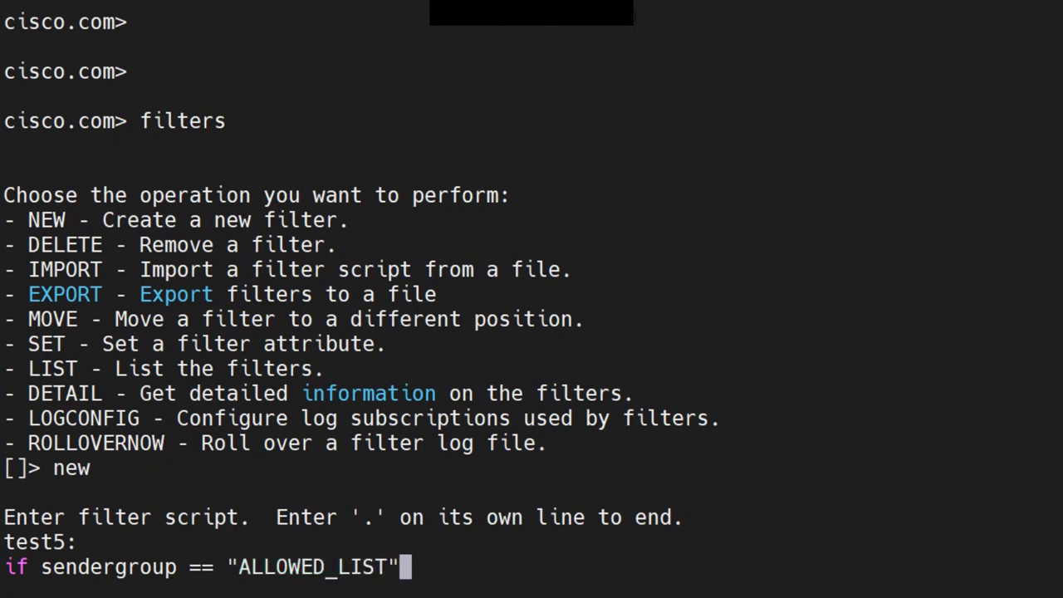
key("Return")
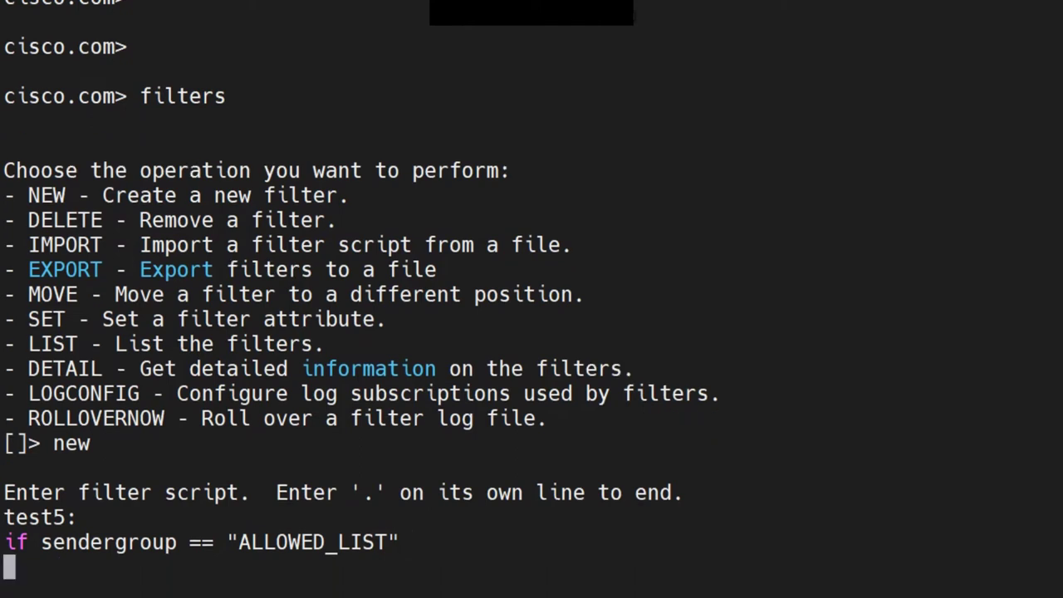
Open the outer block and nest an if mail-from == check on the sender's e-mail address
type("{")
key("Return")
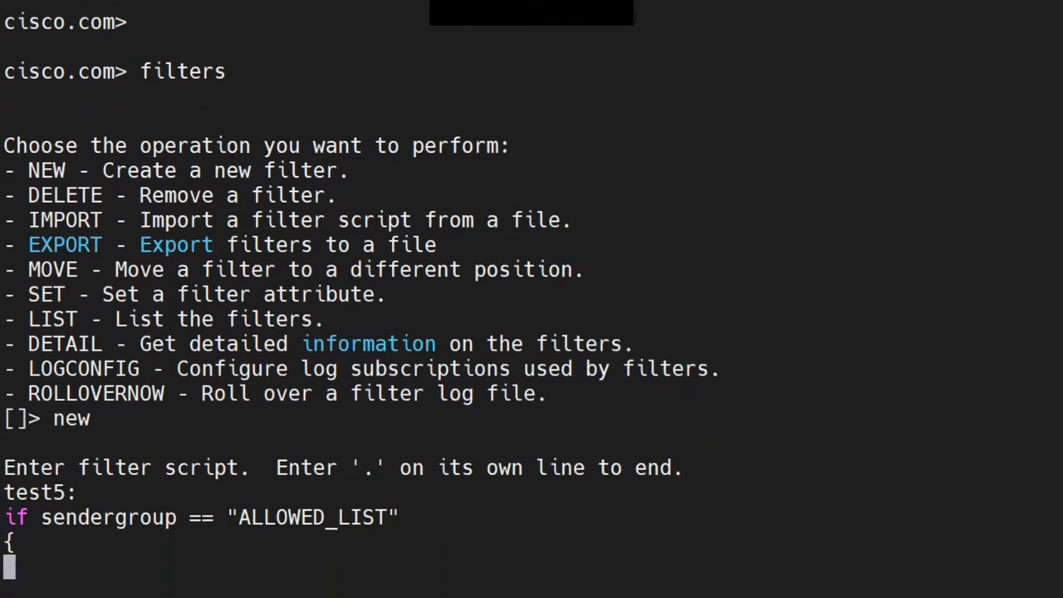
type("if ")
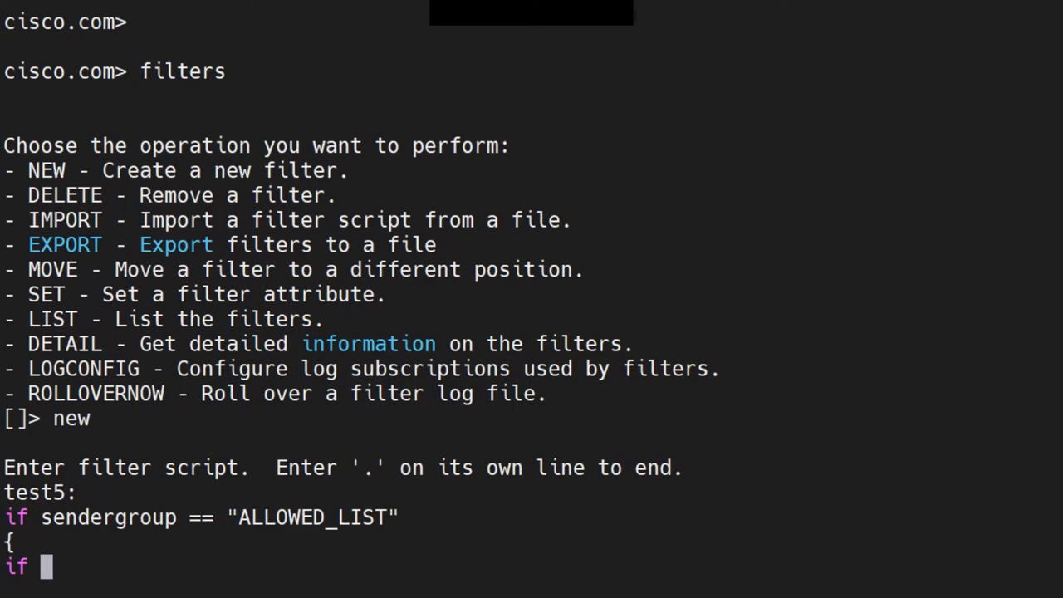
type("mail-from")
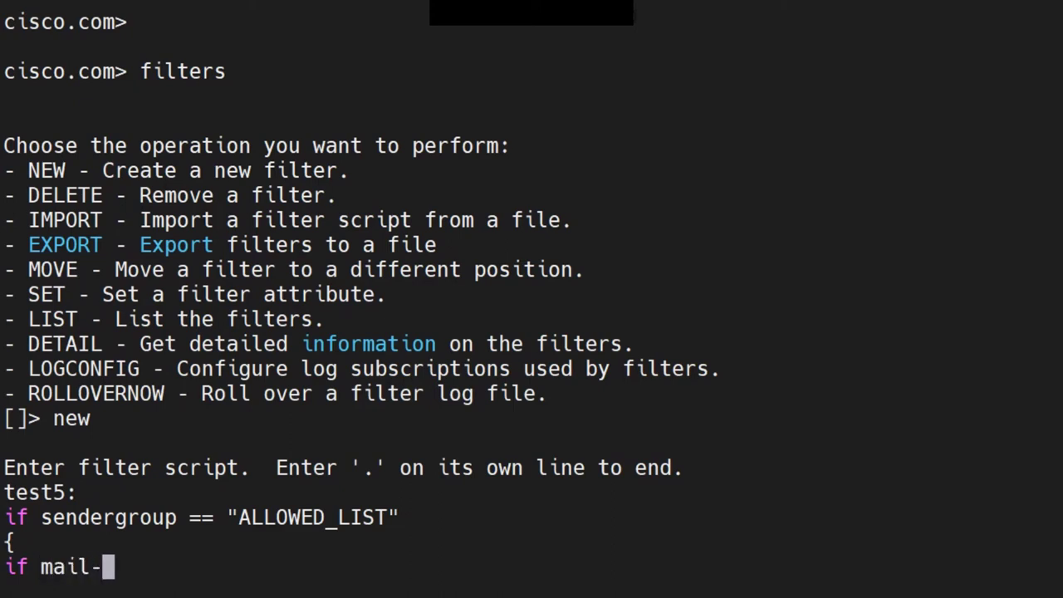
type("== ")
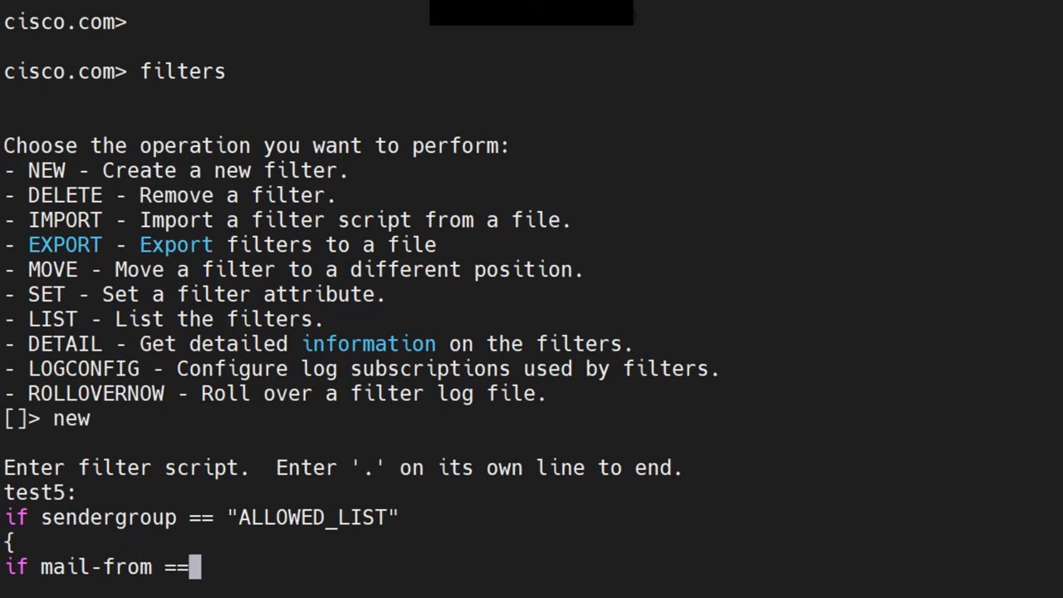
type("\"")
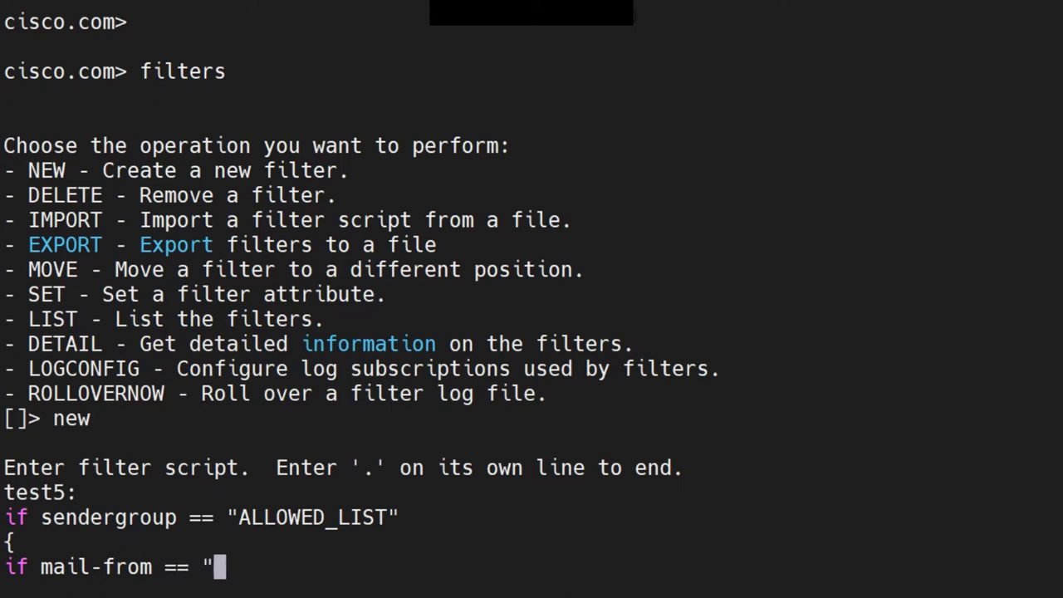
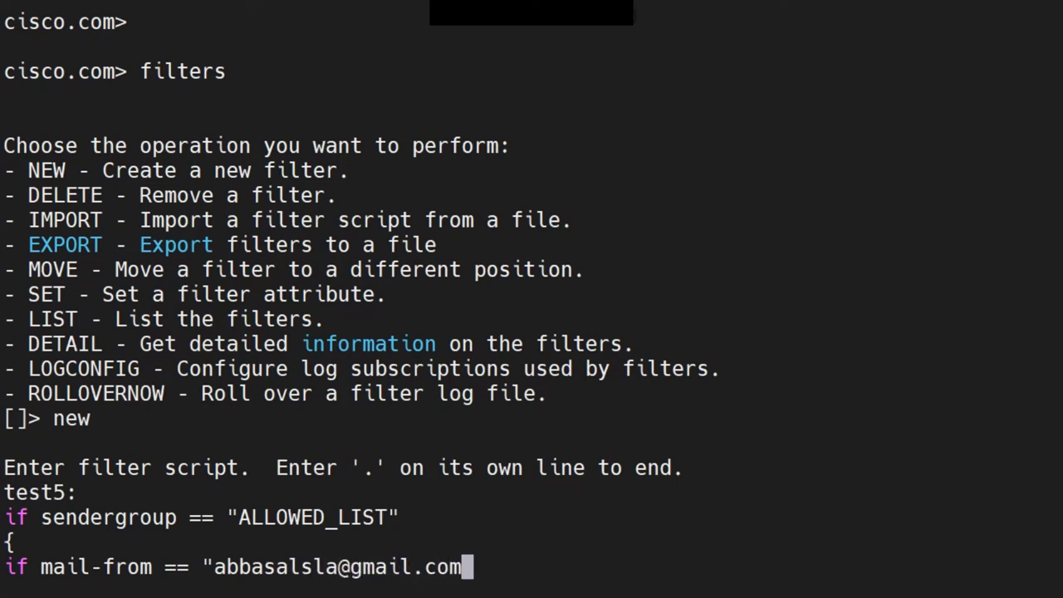
type("\"")
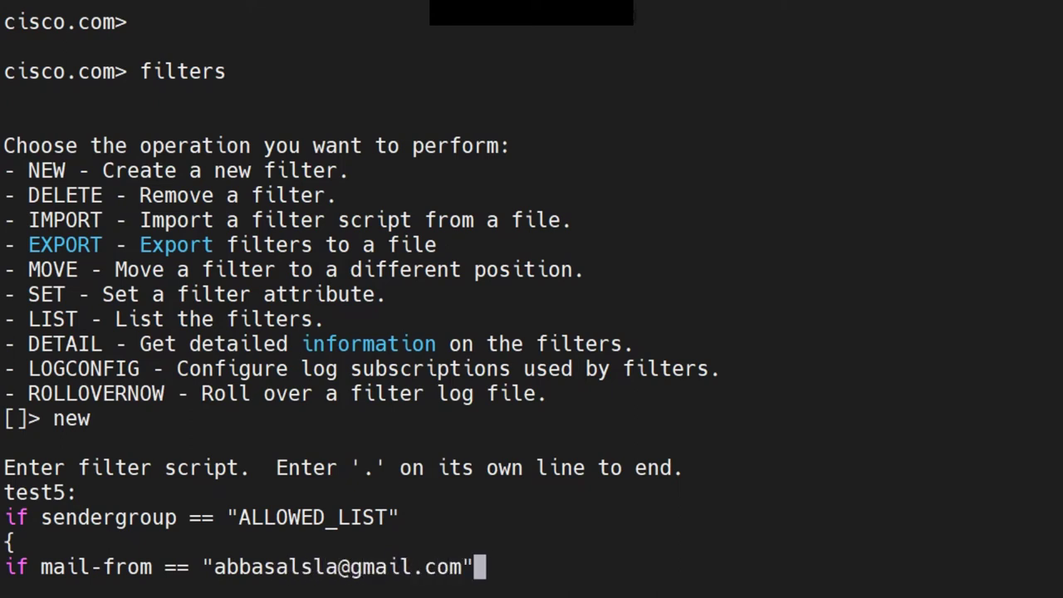
key("Return")
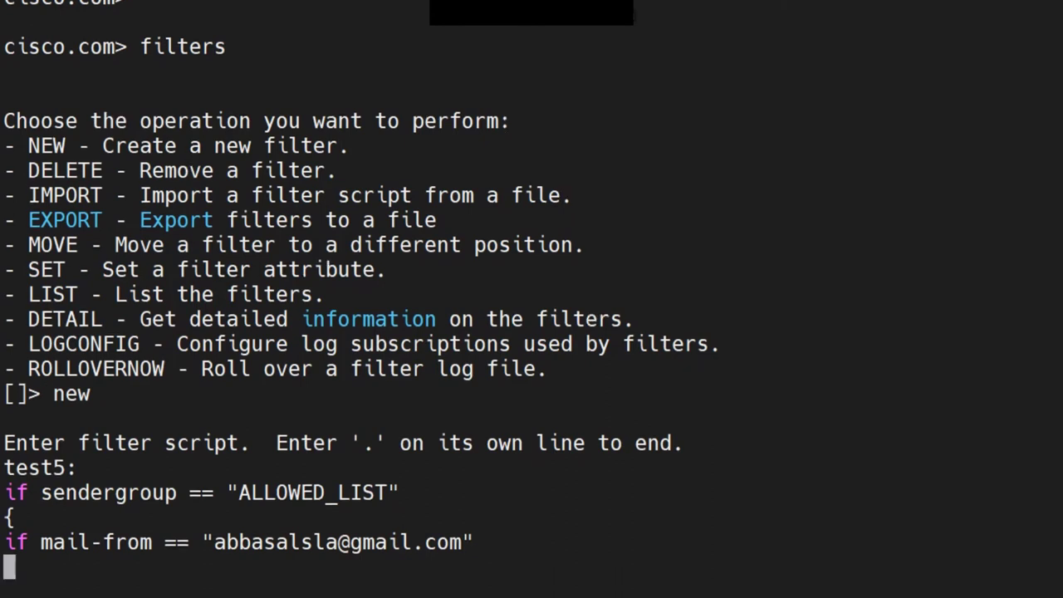
type("{")
key("Return")
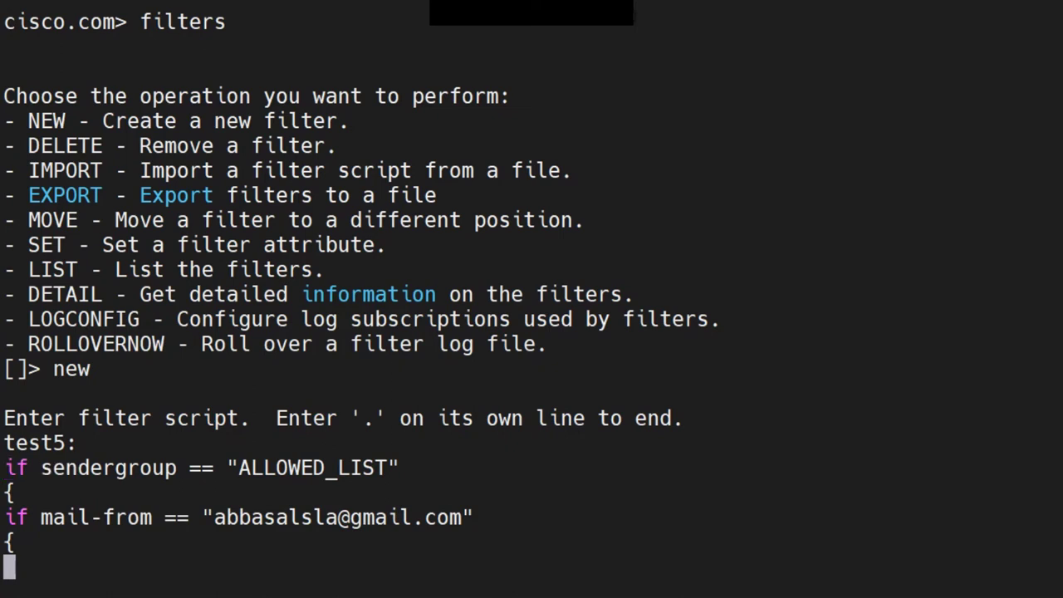
Add a log-entry("..."); action inside the inner block, with a message naming the sender
type("log")
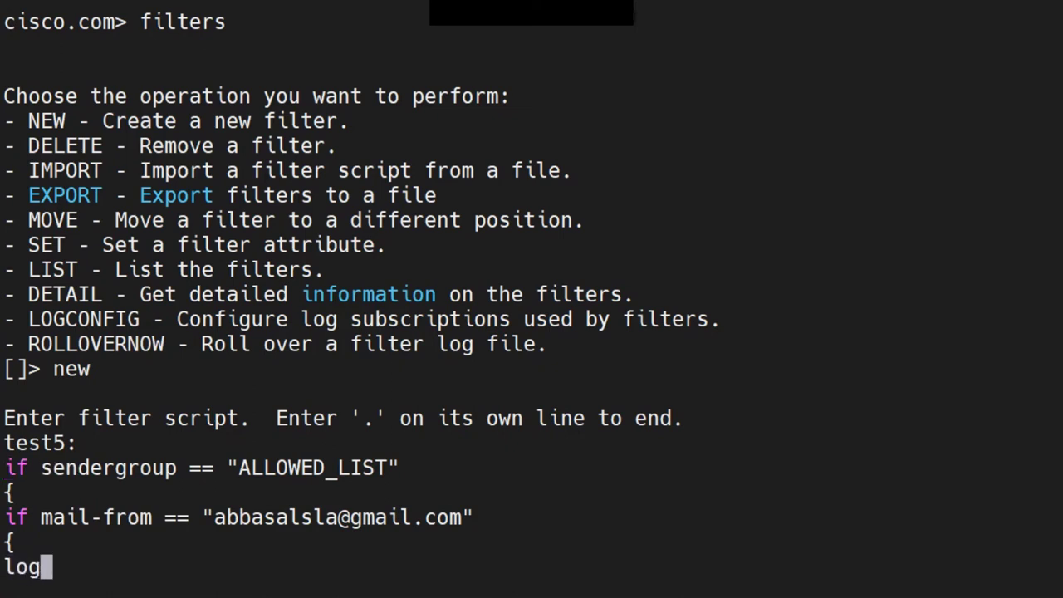
type("-entry")
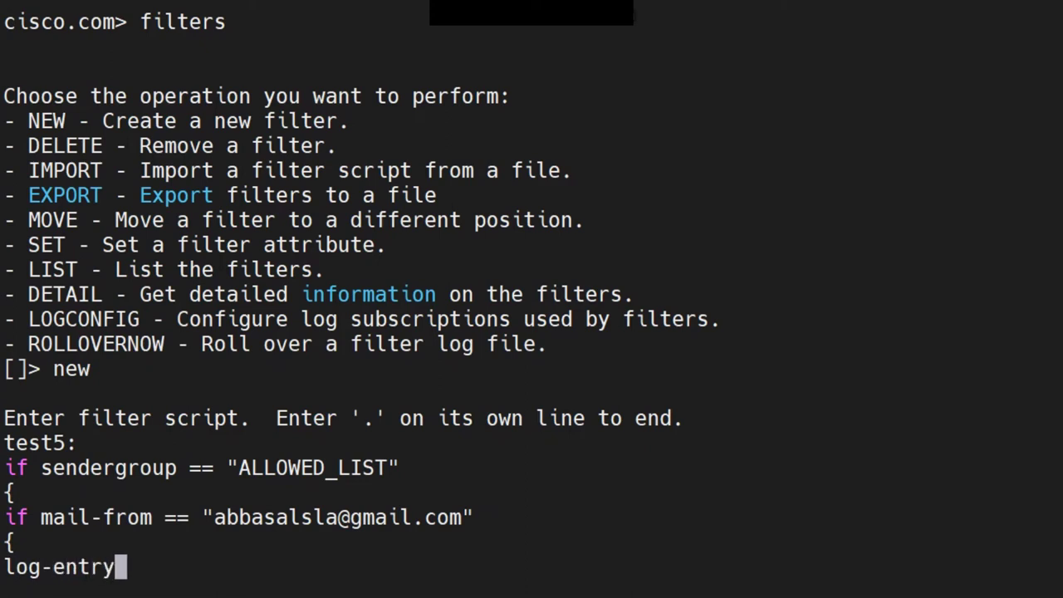
type("()")
key("Left")
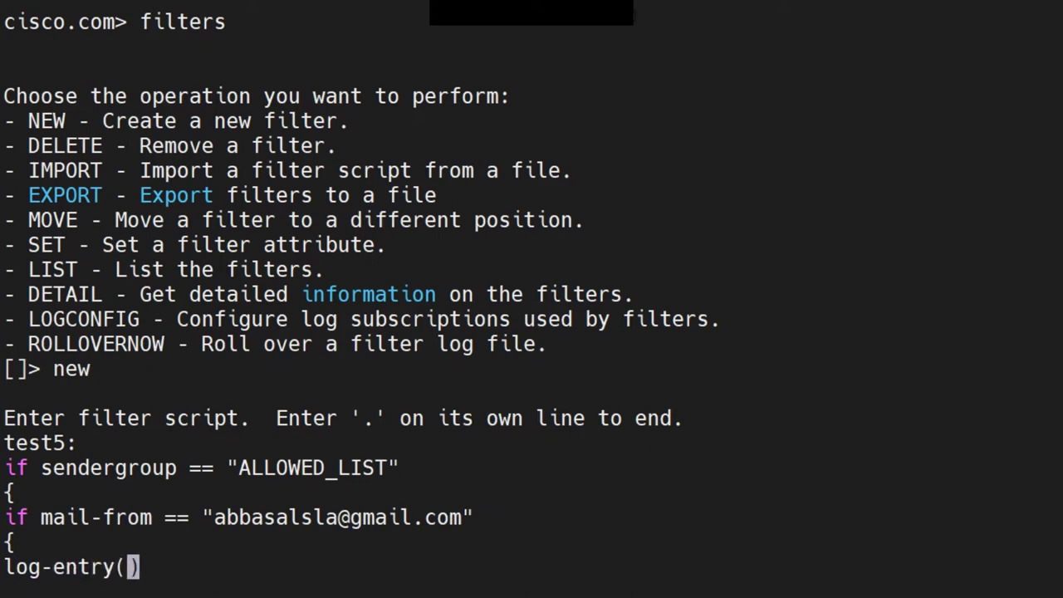
type("\"\"")
key("Left")
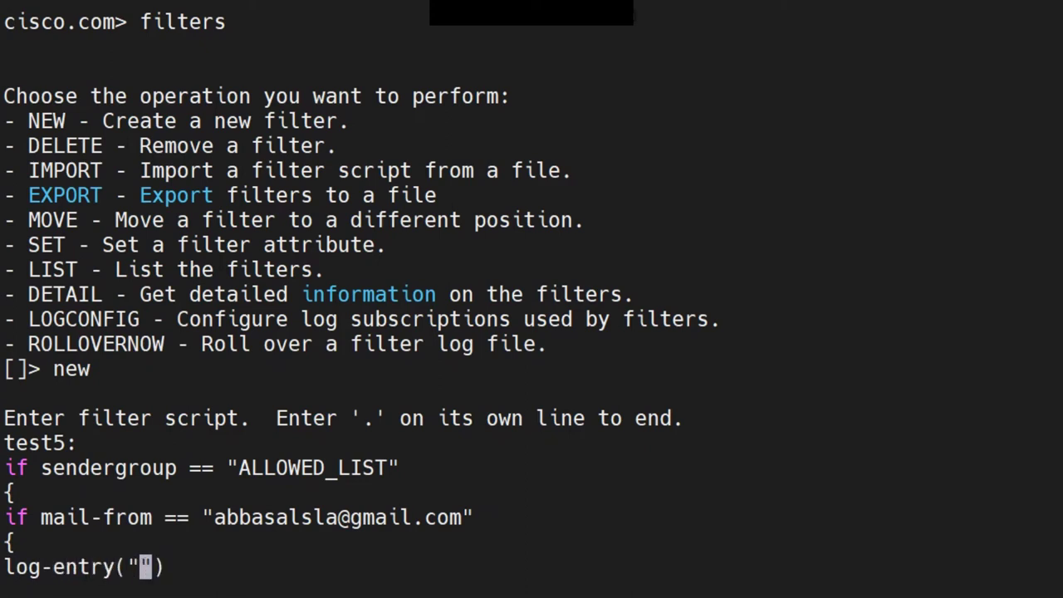
type("Email from Abb")
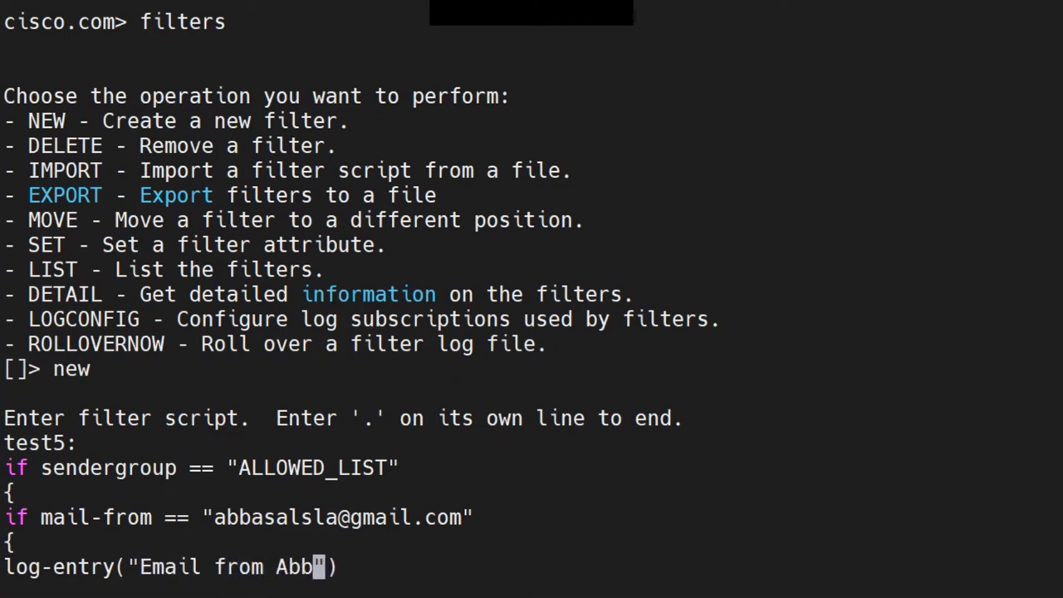
type("as")
key("End")
type(";")
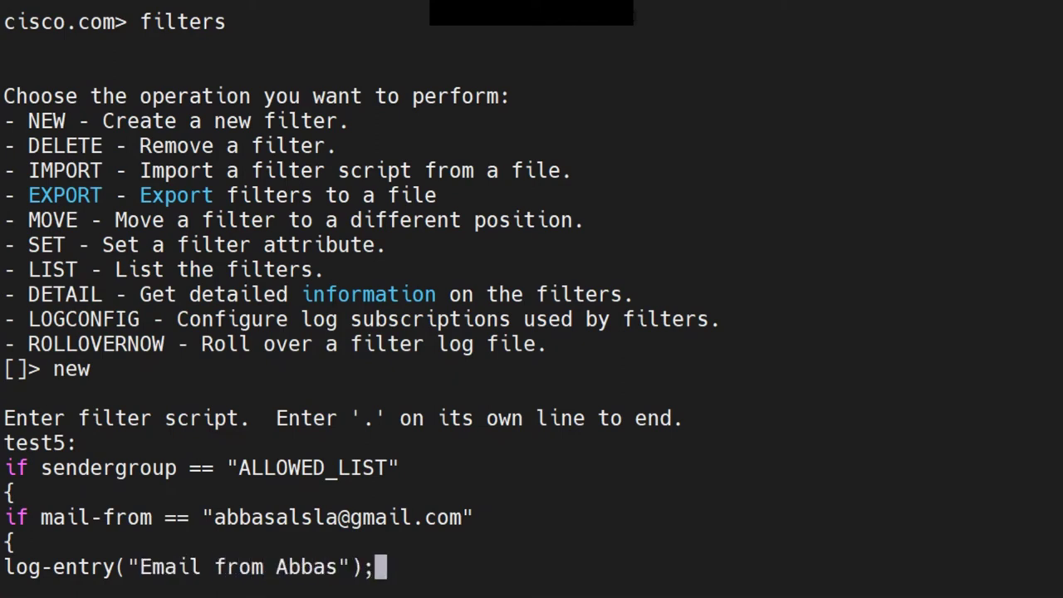
key("Return")
Close both blocks with braces and end the script with a period
type("}")
key("Return")
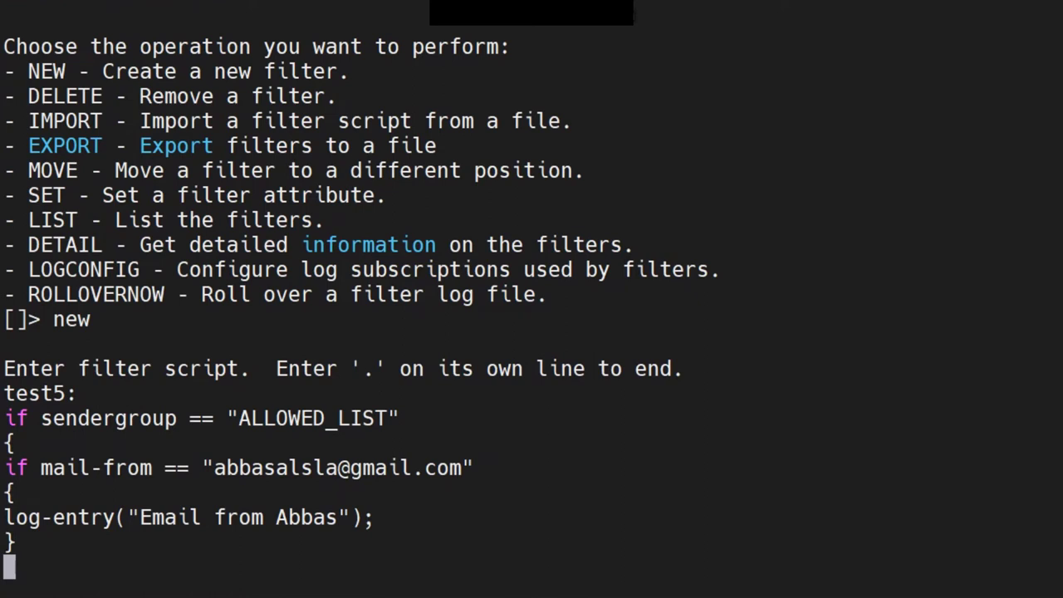
type("}")
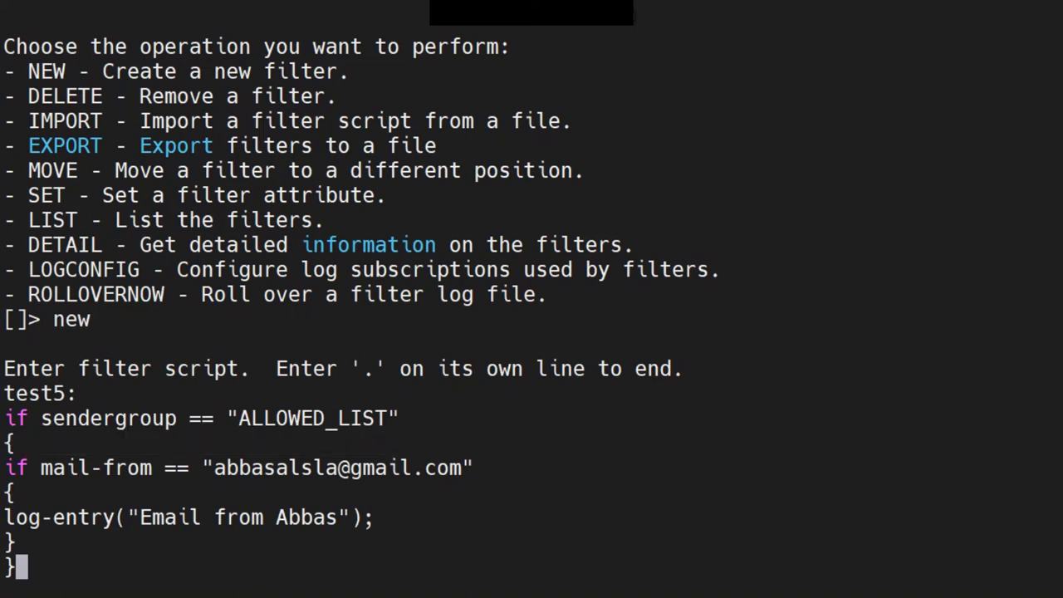
key("Return")
type(".")
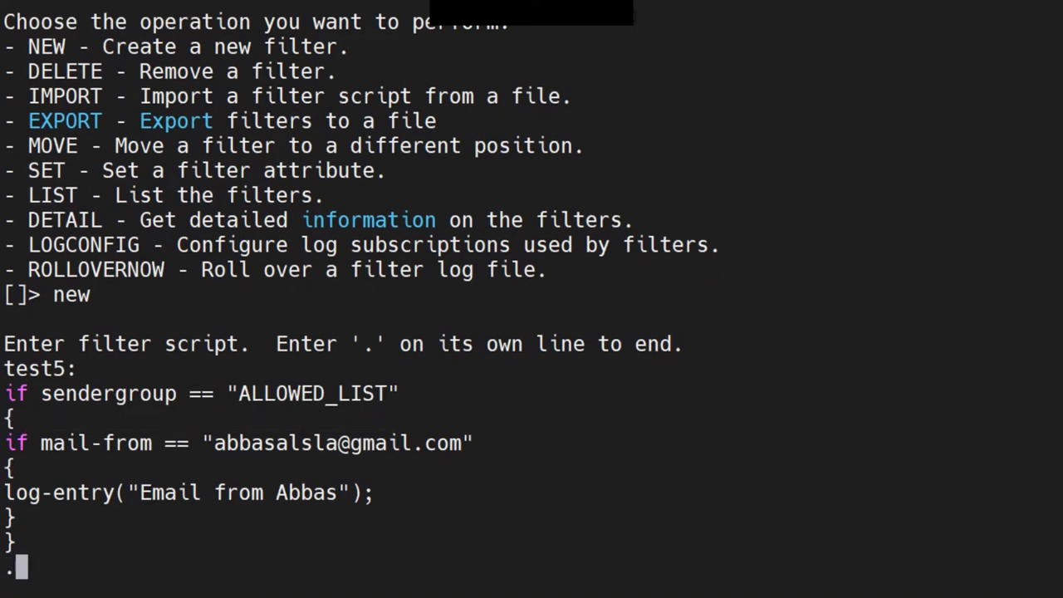
key("Return")
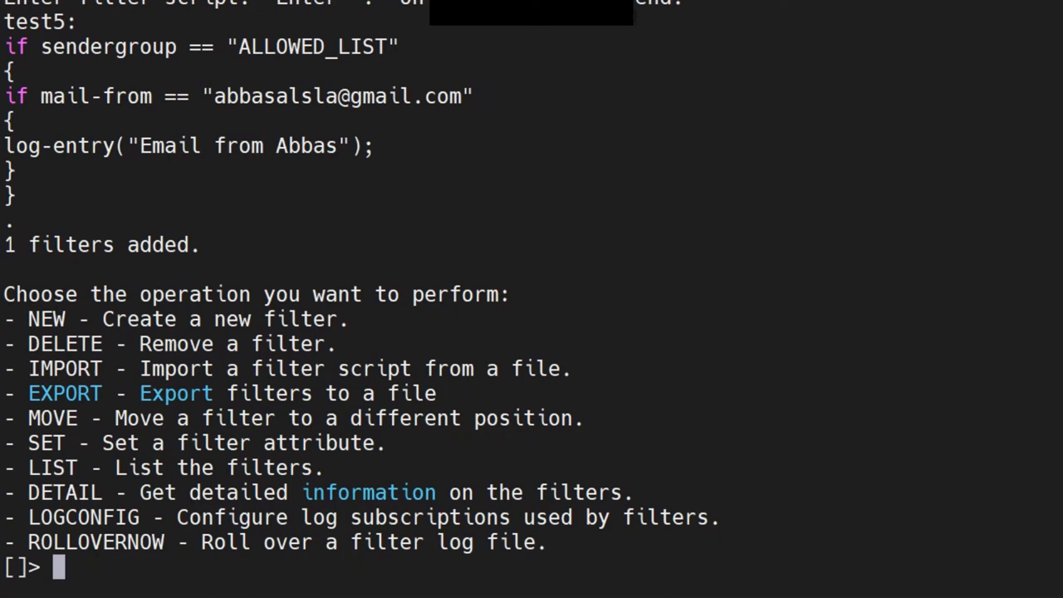
Highlight the filter operations menu, NEW through MOVE, for explanation
left_click_drag(4, 294, 287, 541)
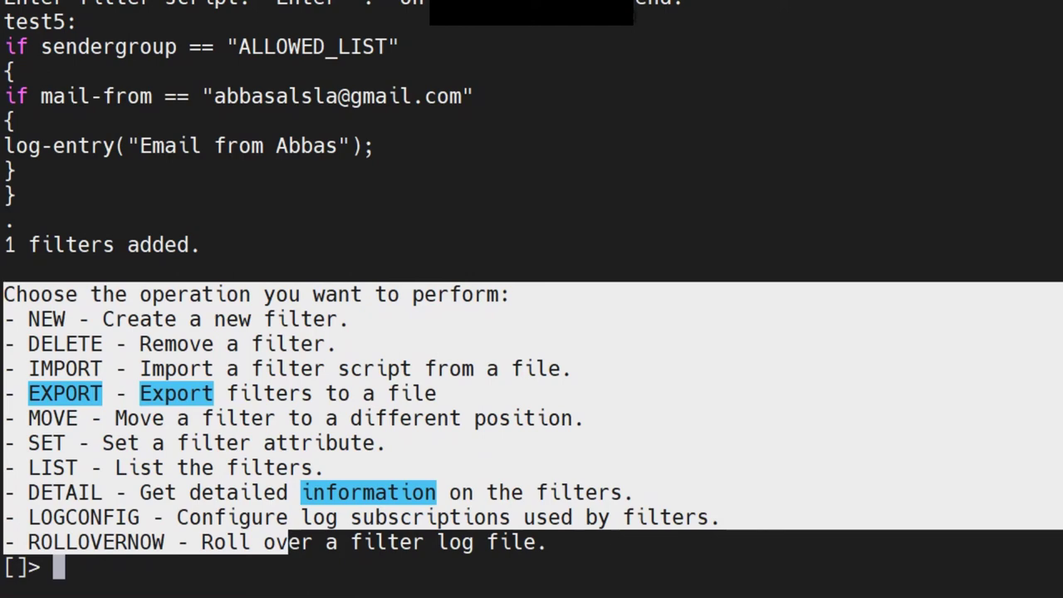
left_click(287, 541)
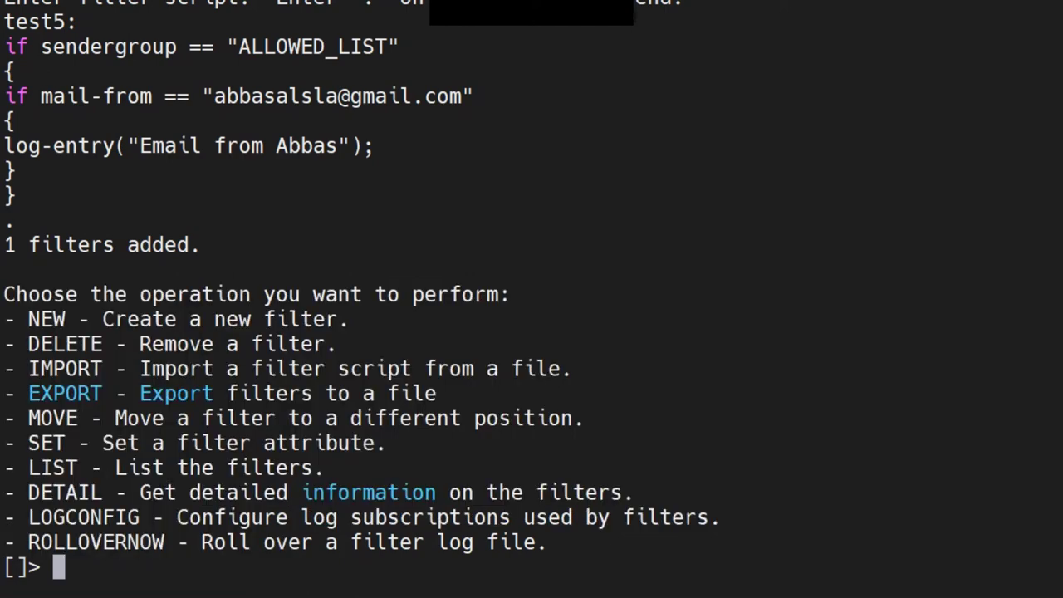
left_click_drag(4, 319, 189, 541)
left_click(189, 541)
List the filters, showing test5 as the fourth active, valid filter
type("list")
key("Return")
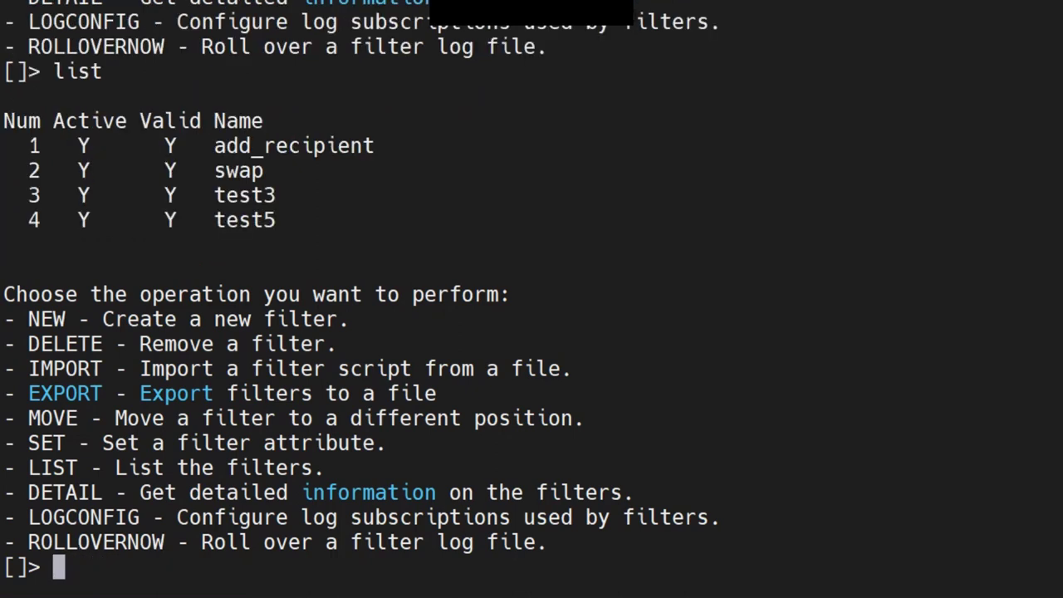
left_click_drag(1054, 220, 3, 121)
type("detail")
key("Return")
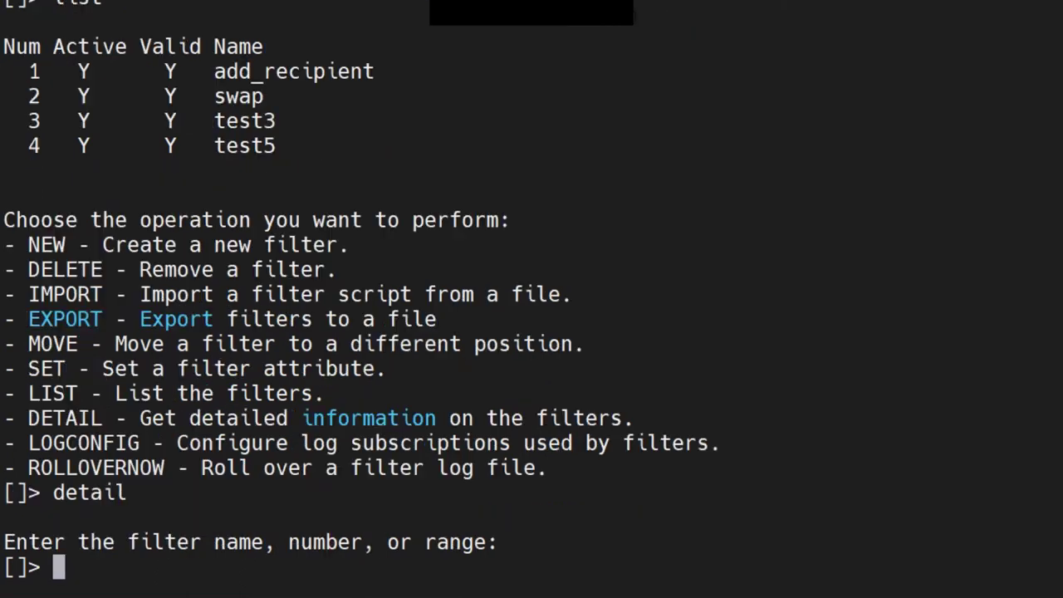
type("1")
key("Return")
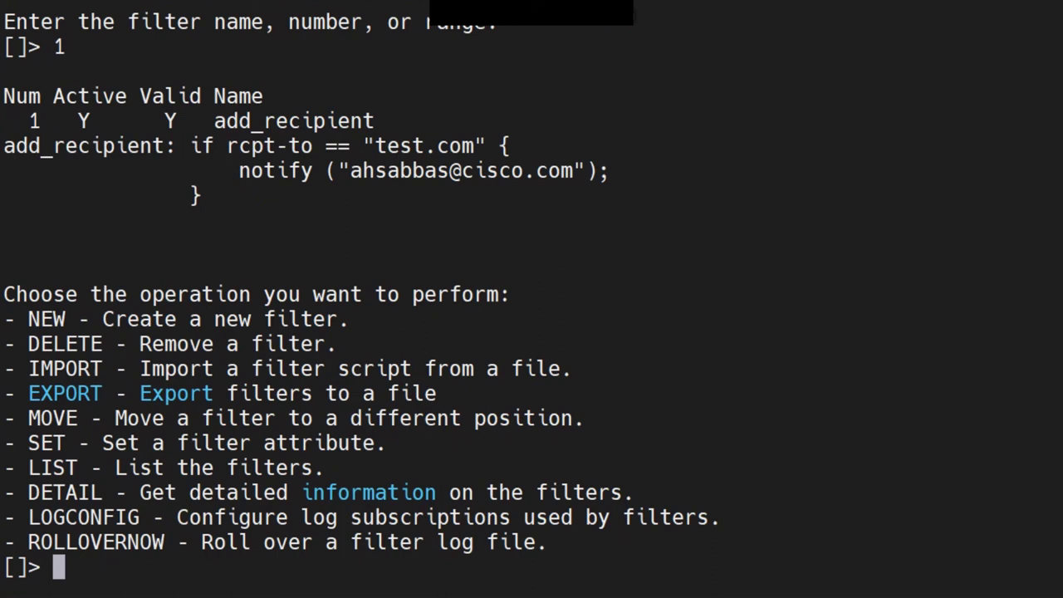
left_click_drag(190, 145, 510, 145)
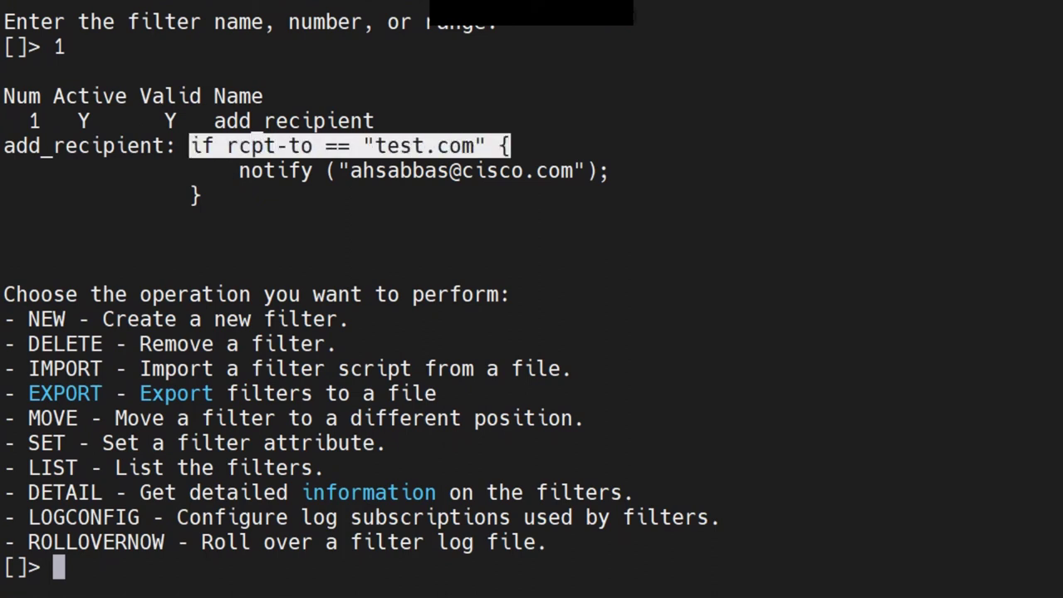
left_click_drag(425, 145, 485, 146)
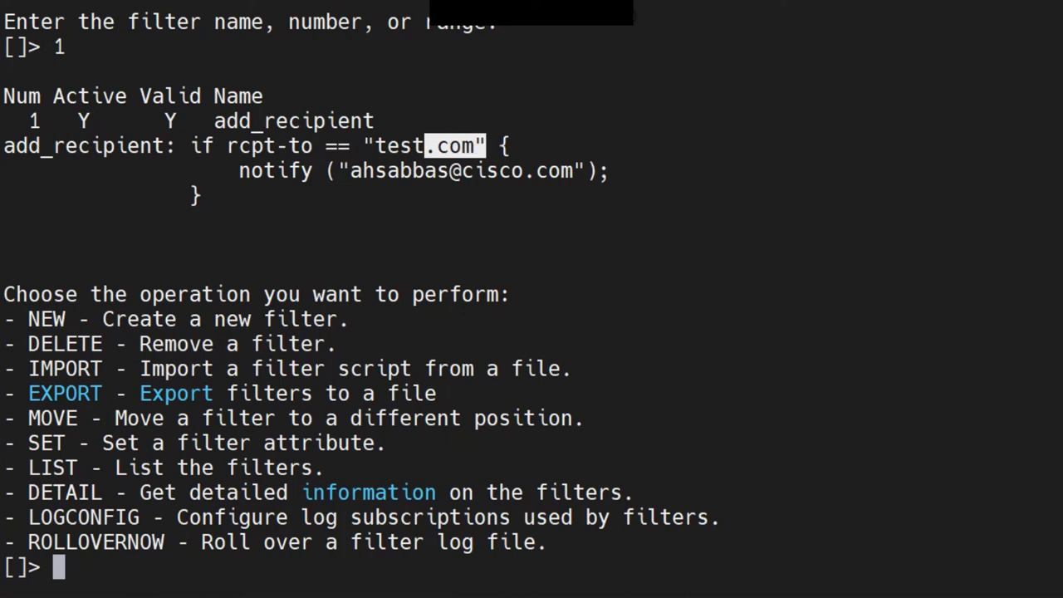
left_click_drag(238, 170, 618, 171)
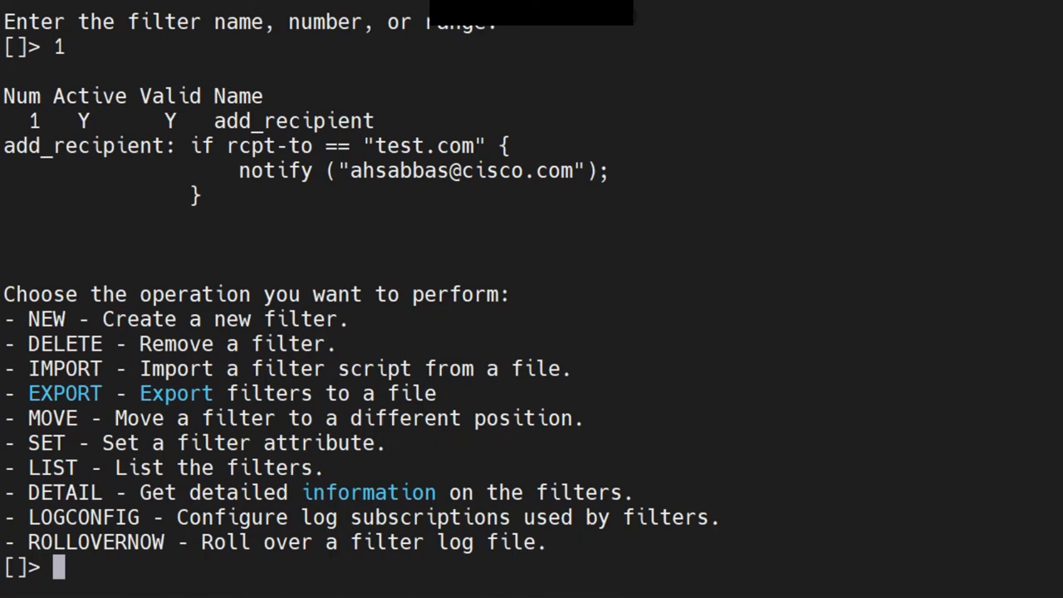
left_click_drag(572, 170, 349, 170)
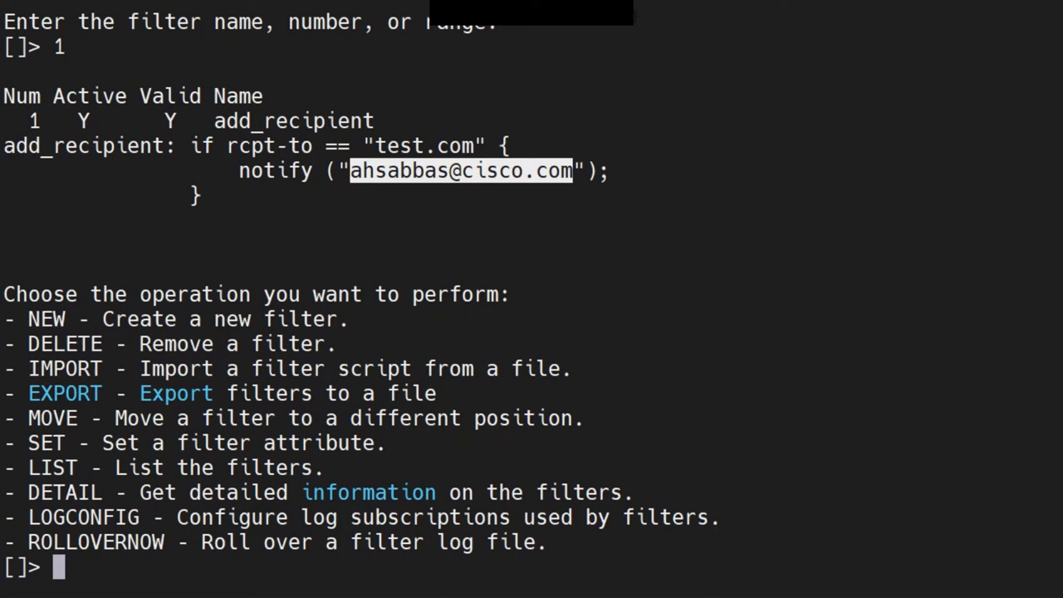
left_click_drag(338, 170, 5, 146)
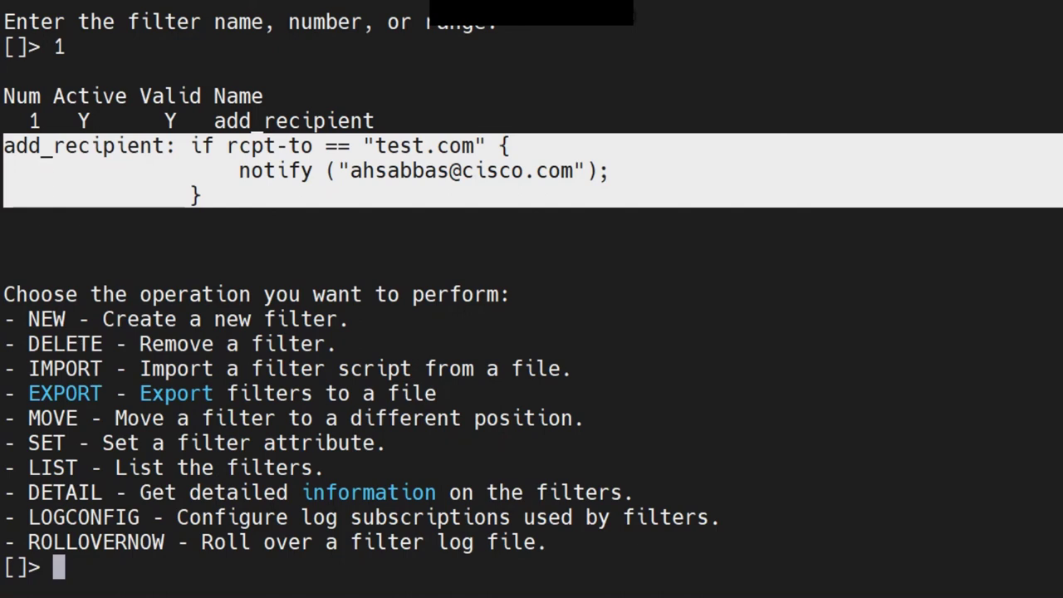
key("ctrl+c")
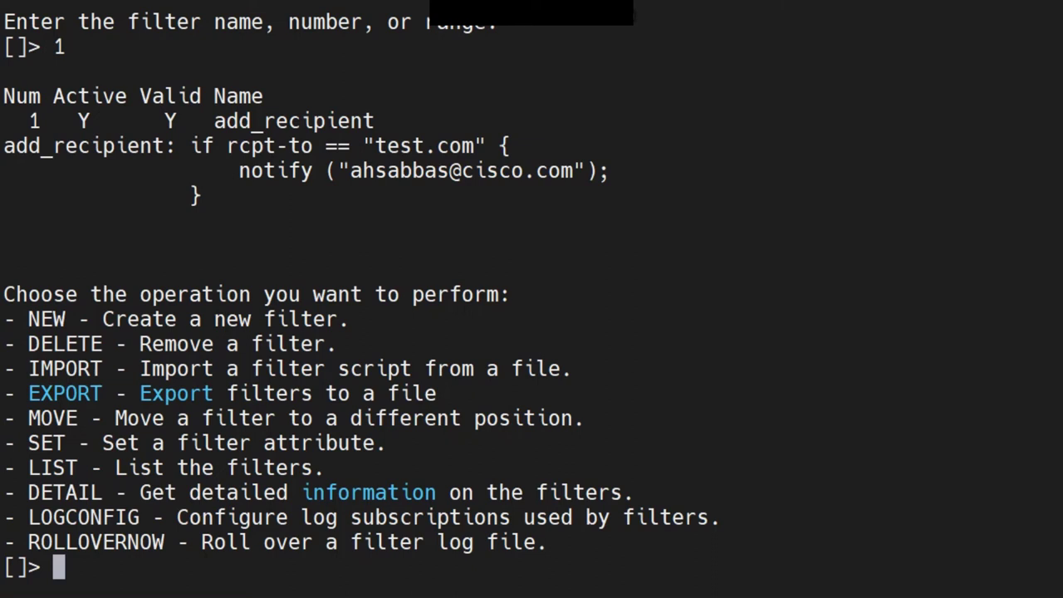
left_click_drag(581, 196, 4, 146)
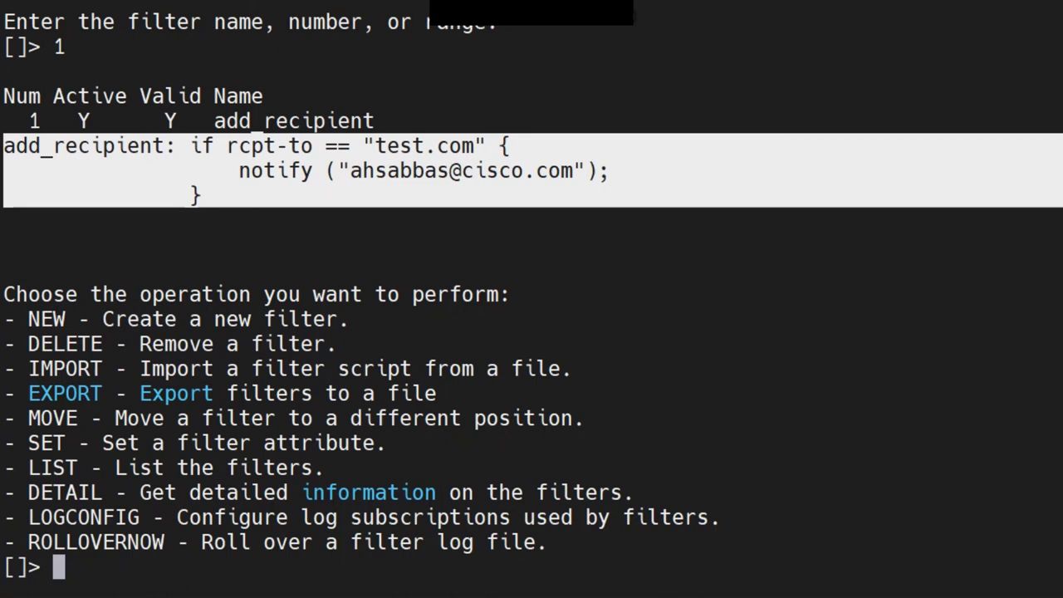
key("ctrl+c")
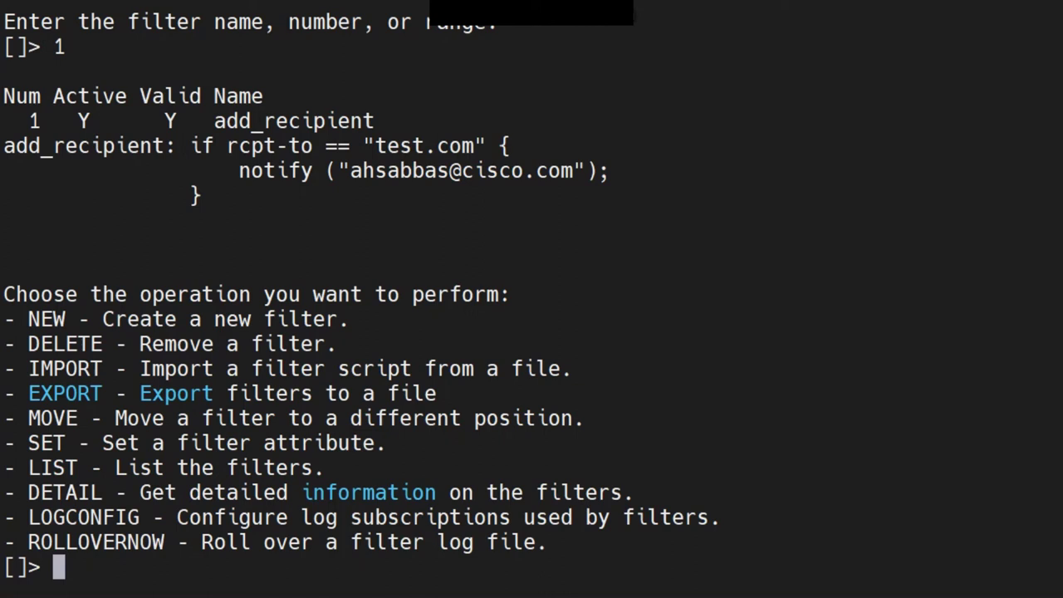
left_click_drag(1054, 195, 3, 145)
left_click_drag(1055, 196, 78, 145)
Exit the filters menu and run the commit command
key("Return")
key("Return")
key("Return")
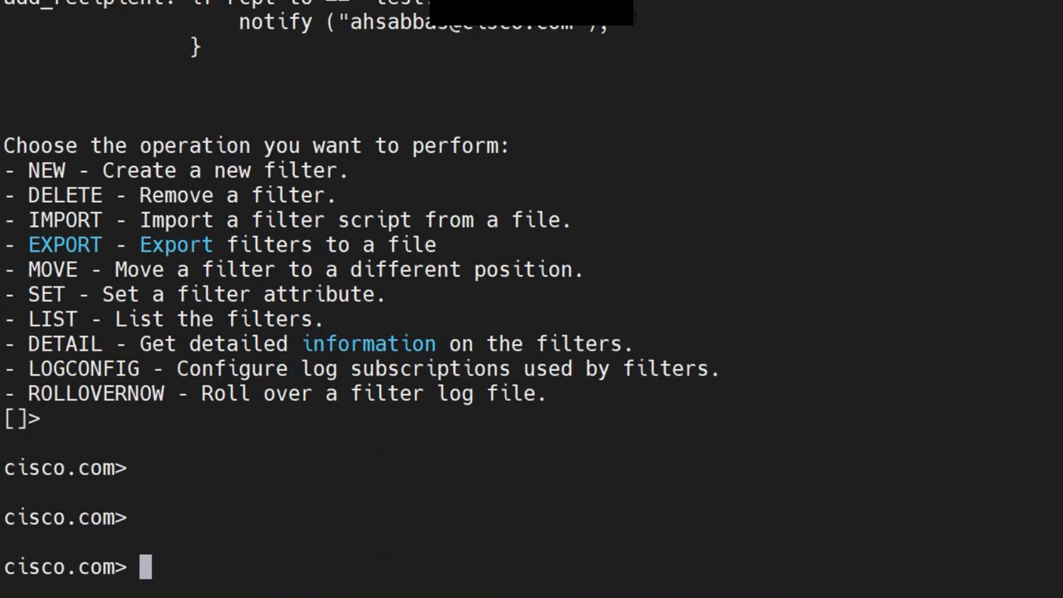
type("comm")
key("Tab")
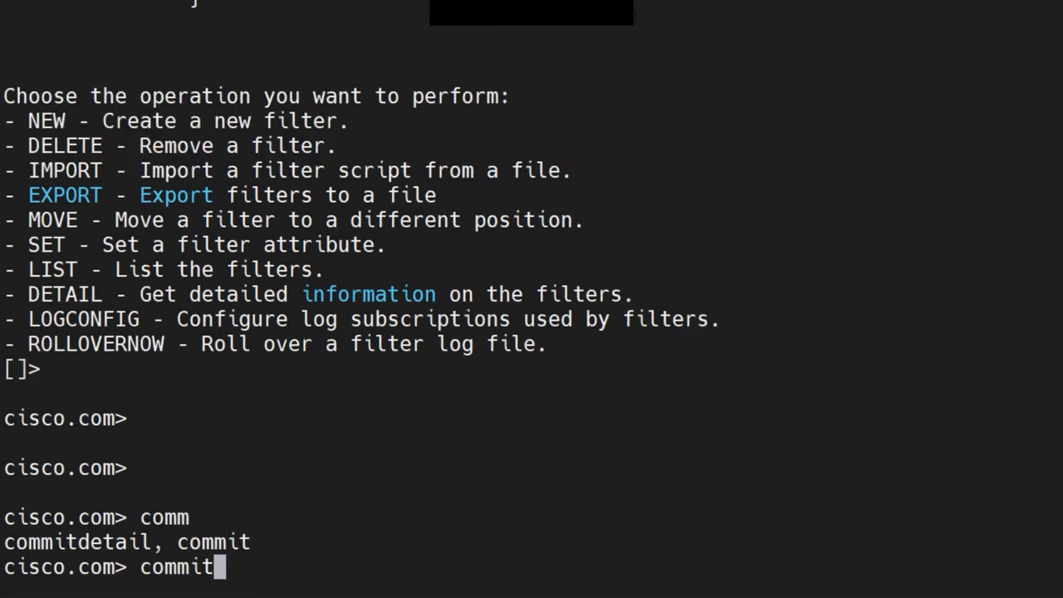
key("Return")
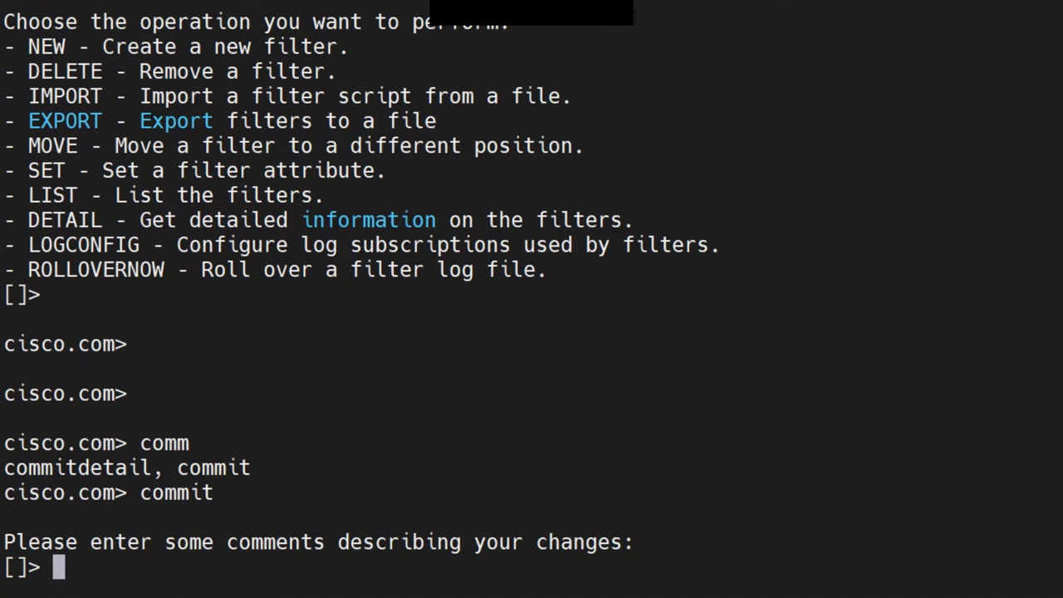
Enter the commit comment "added a message filter for"
type("added a me")
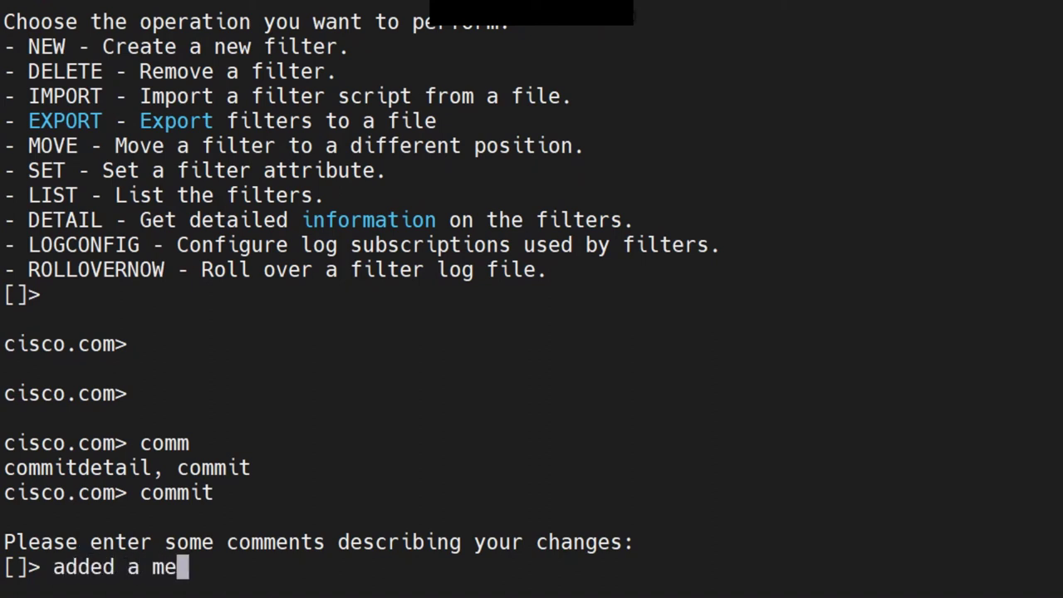
type("ssage ")
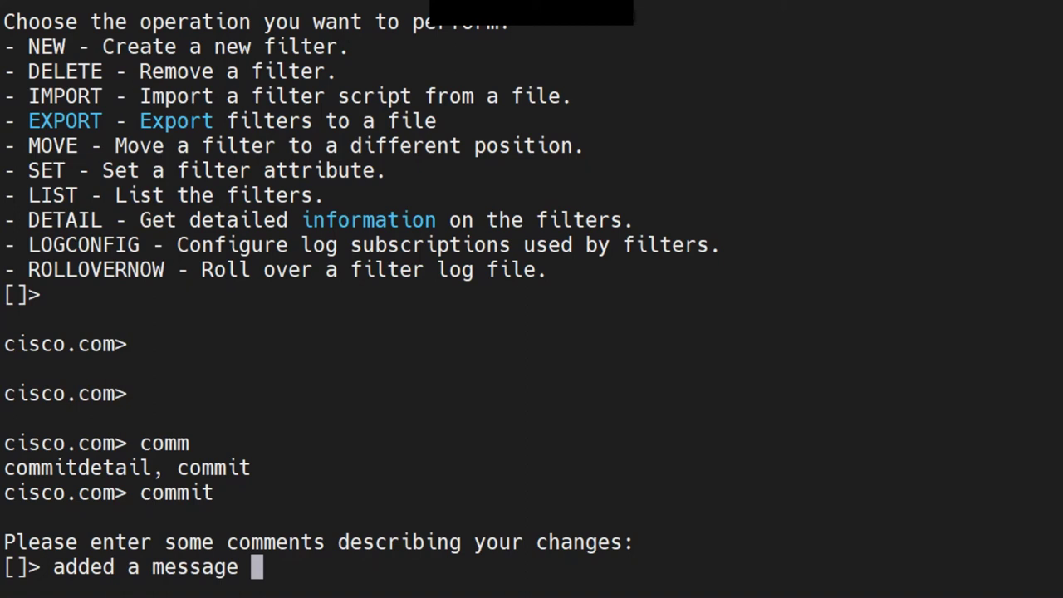
type("filter for /")
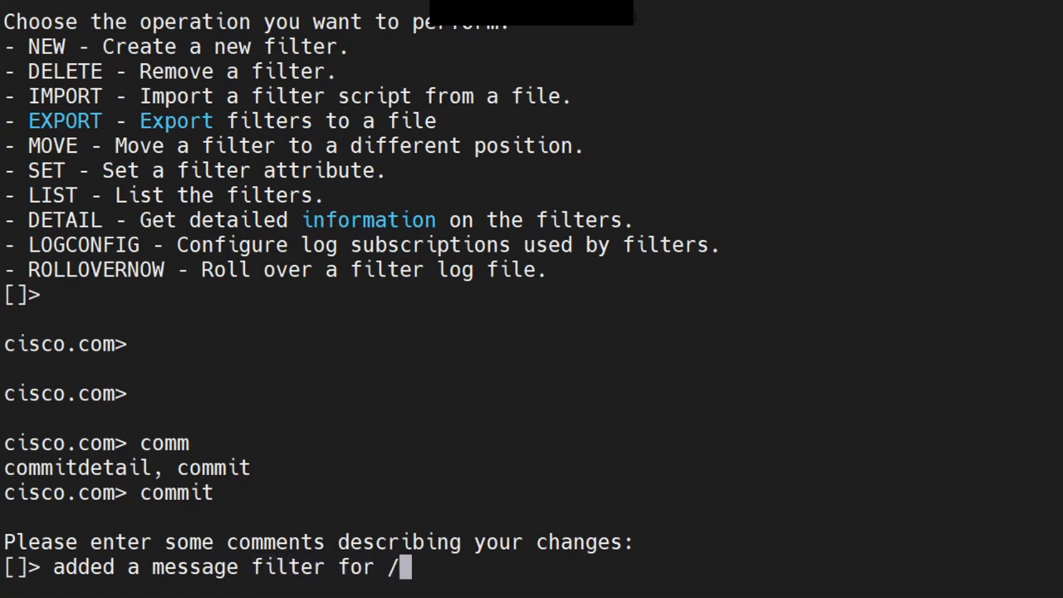
type("/////")
key("BackSpace")
key("BackSpace")
key("BackSpace")
key("BackSpace")
key("BackSpace")
key("BackSpace")
type(",,,,,")
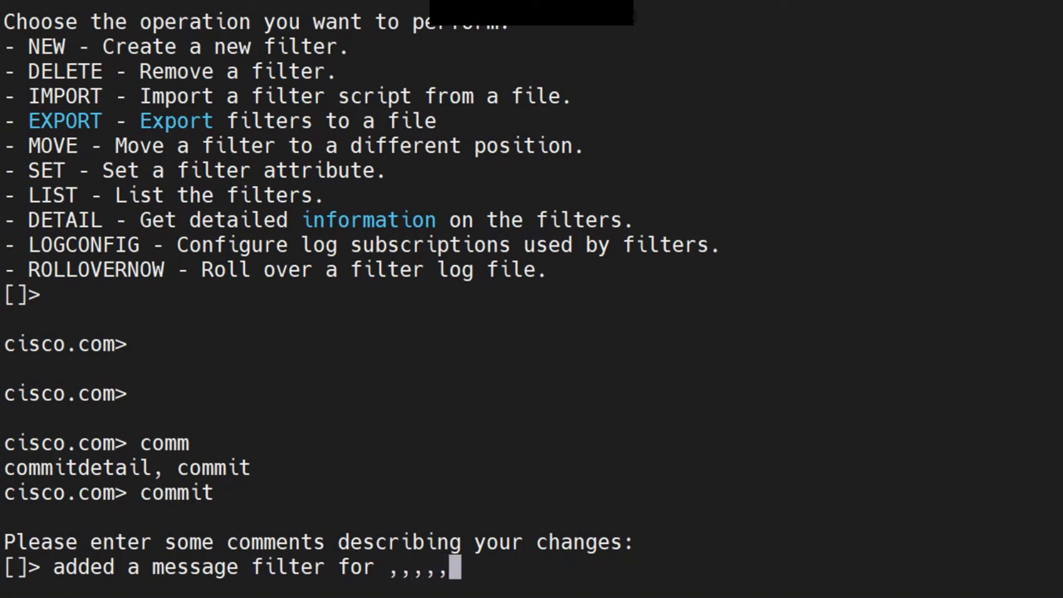
key("Return")
key("Return")
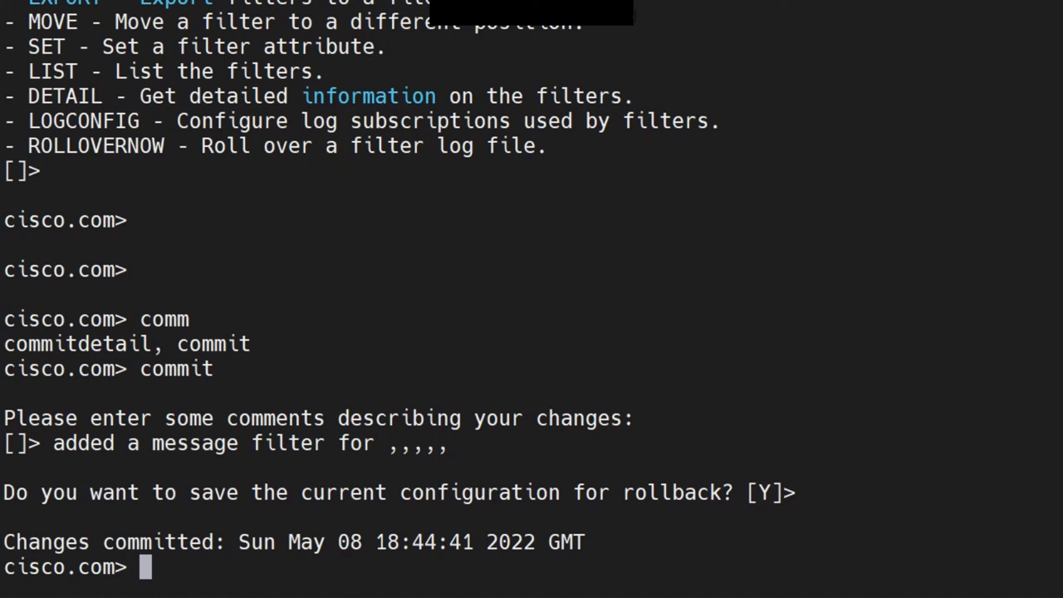
type("if ")
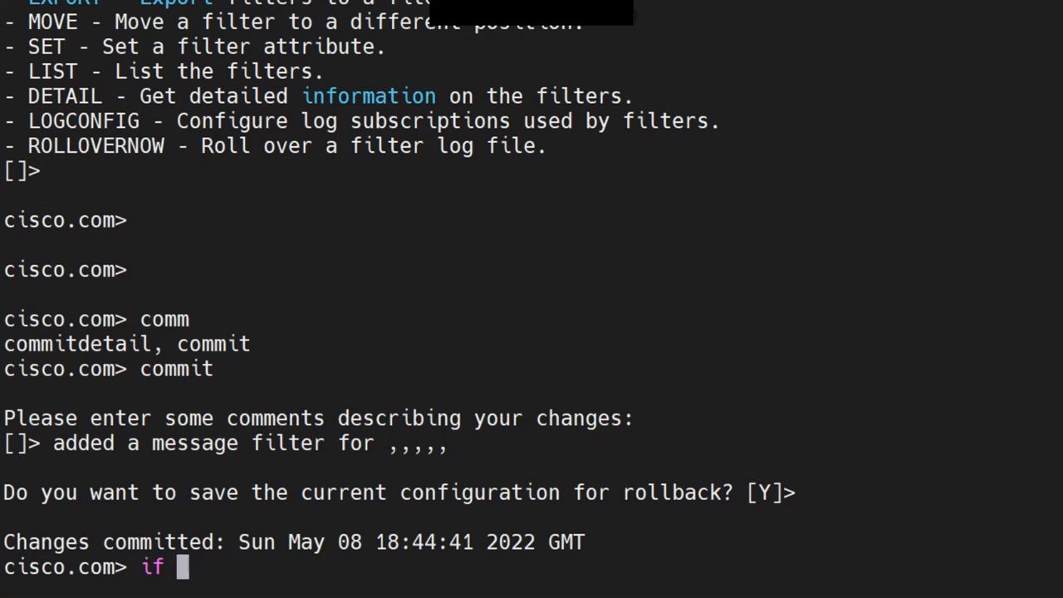
type("{")
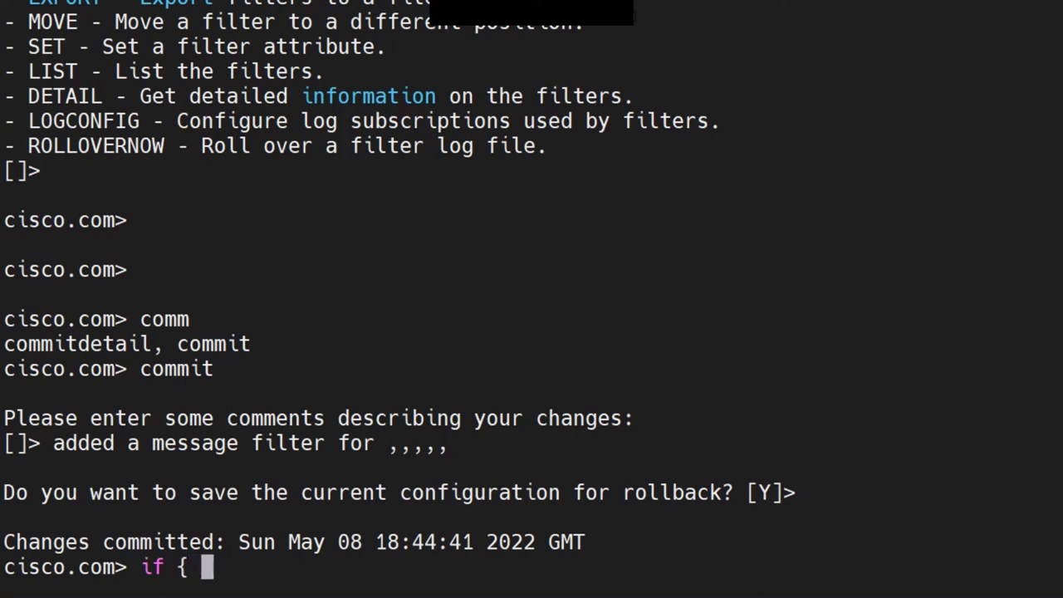
type(" if {")
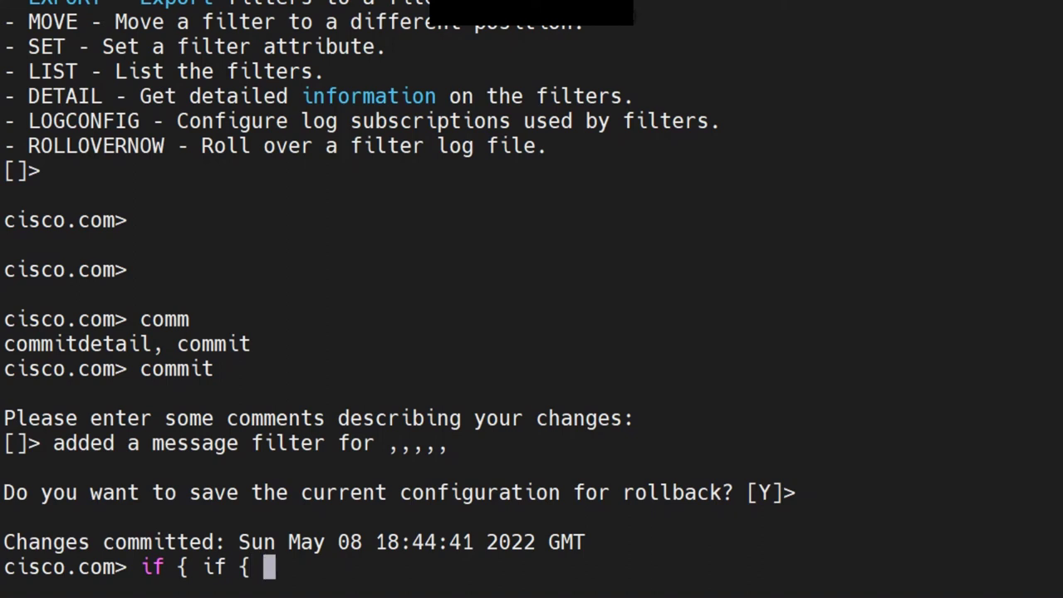
type(" else")
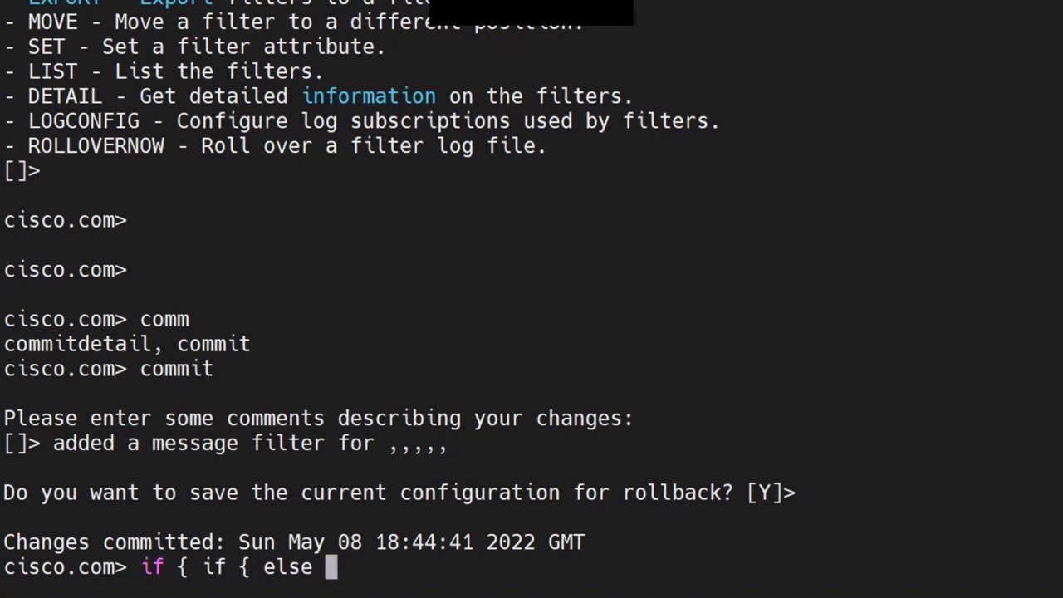
type("{}}}")
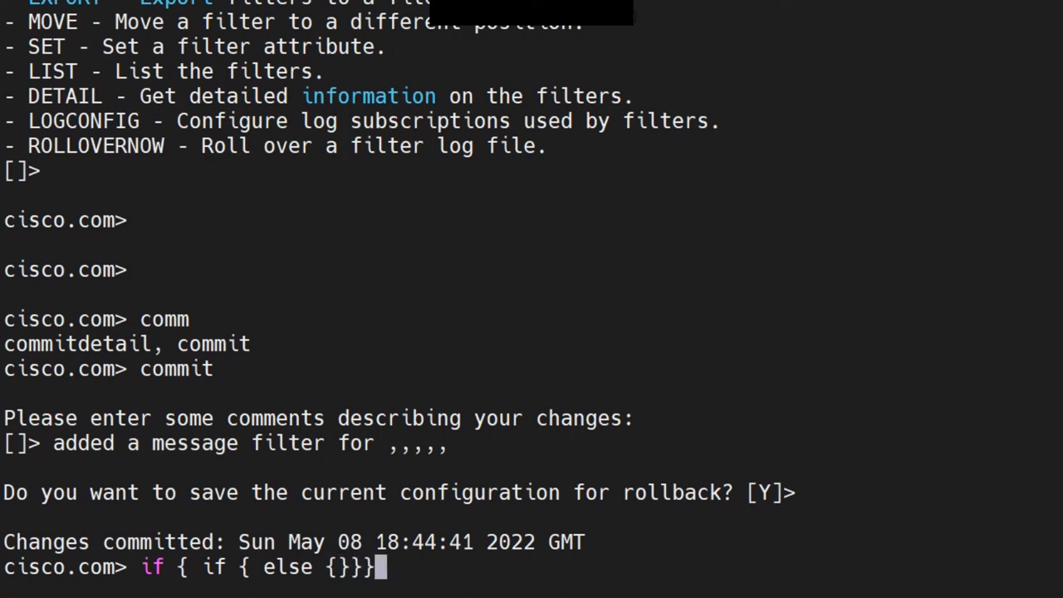
left_click_drag(1055, 566, 202, 566)
left_click_drag(127, 566, 176, 566)
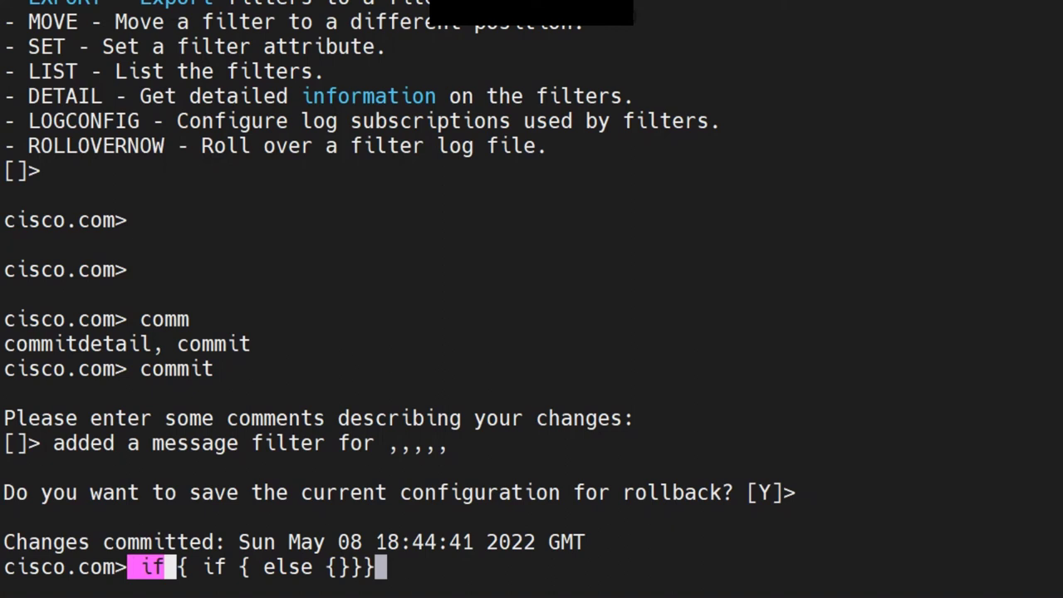
left_click_drag(339, 566, 202, 566)
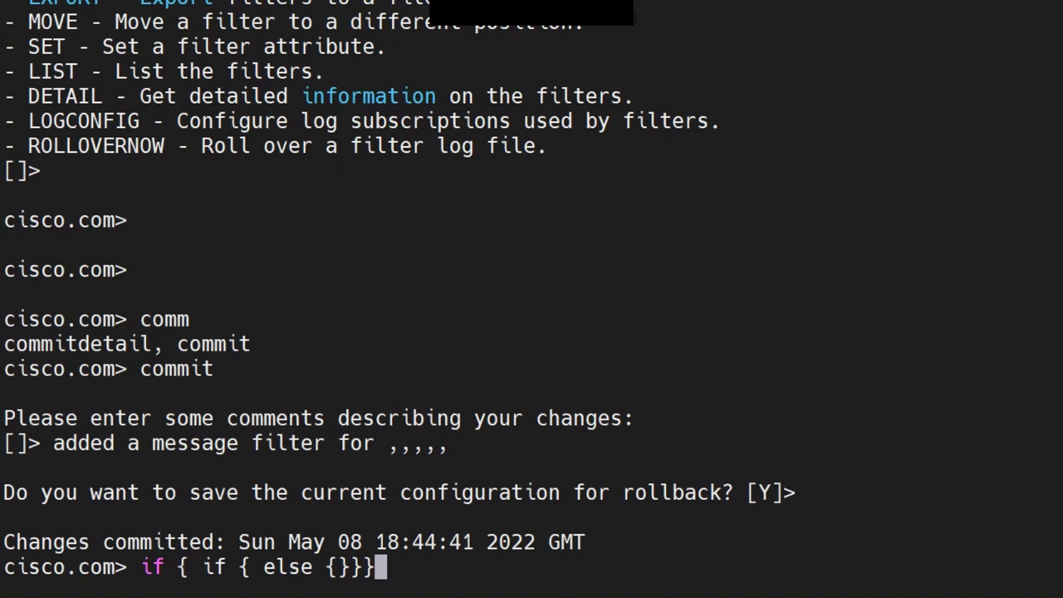
key("BackSpace")
key("BackSpace")
key("BackSpace")
key("BackSpace")
key("BackSpace")
key("BackSpace")
key("BackSpace")
key("BackSpace")
key("BackSpace")
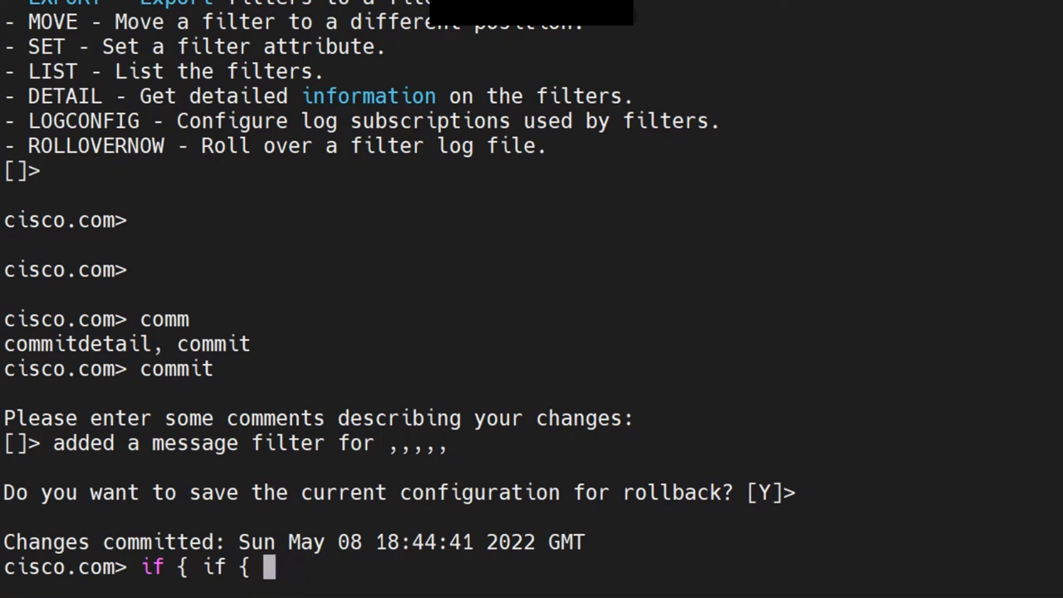
type("}")
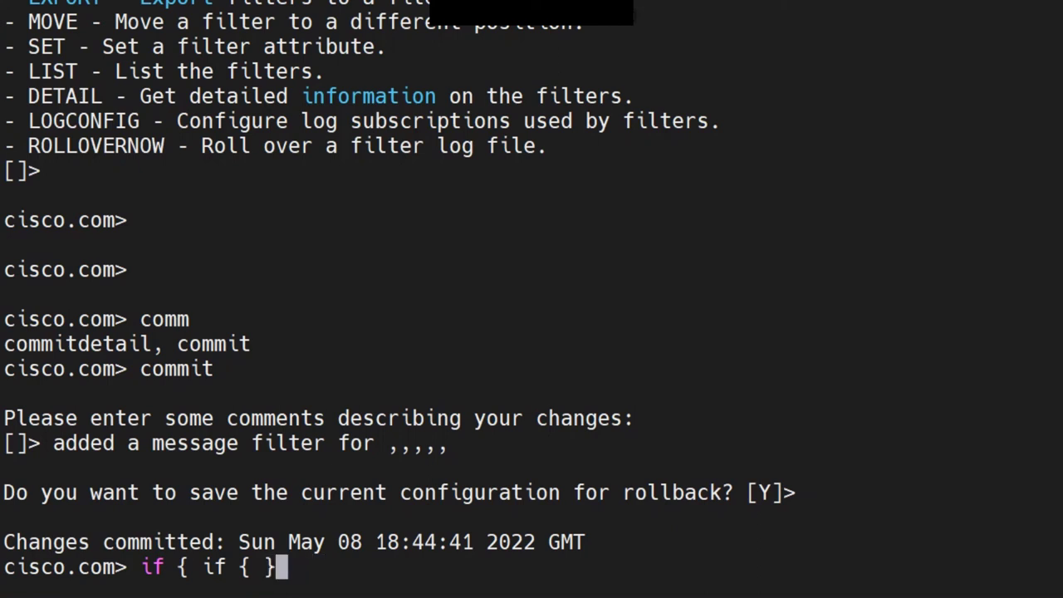
type(" else")
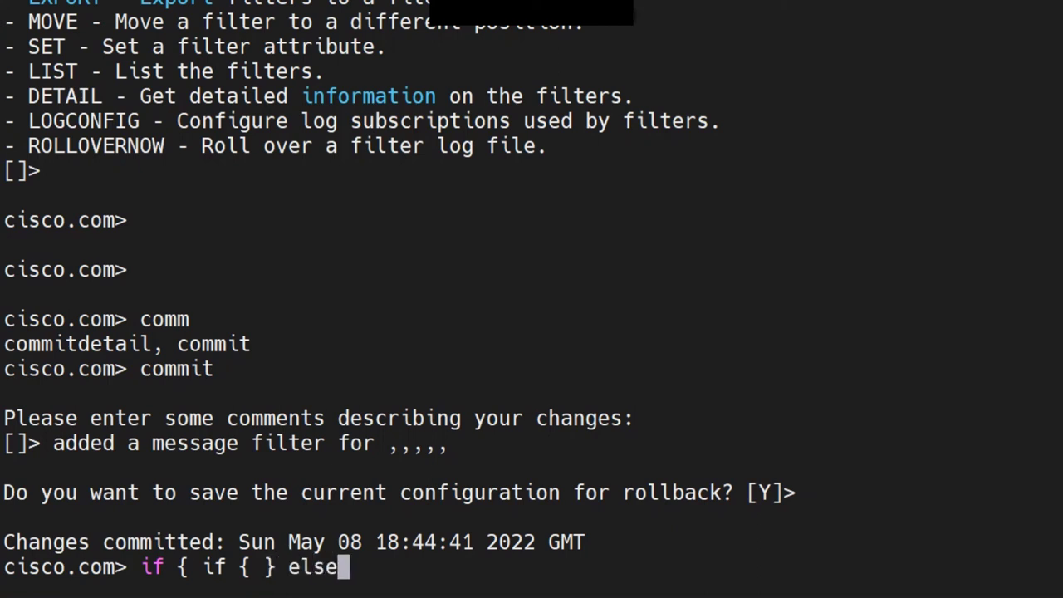
left_click_drag(215, 566, 251, 566)
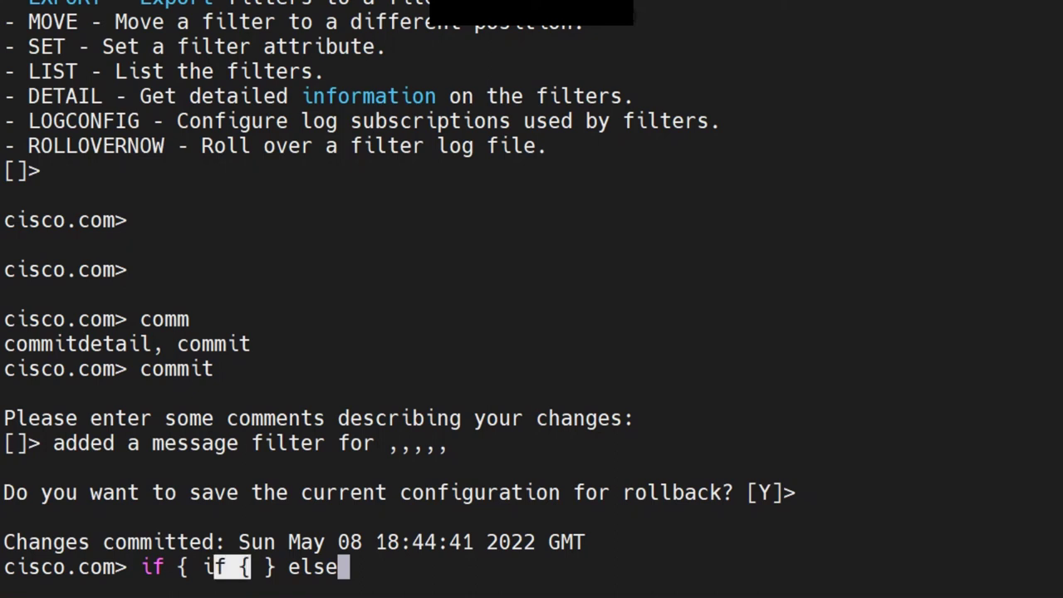
left_click(251, 566)
key("BackSpace")
key("BackSpace")
key("BackSpace")
key("BackSpace")
key("BackSpace")
key("BackSpace")
key("BackSpace")
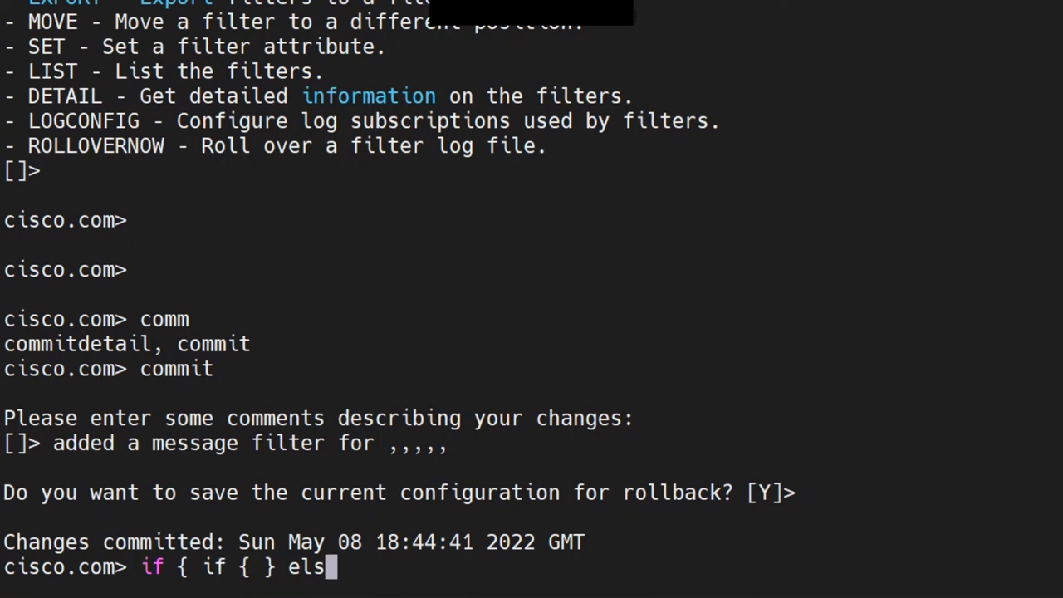
key("BackSpace")
key("BackSpace")
key("BackSpace")
key("BackSpace")
key("BackSpace")
key("BackSpace")
key("BackSpace")
key("BackSpace")
key("BackSpace")
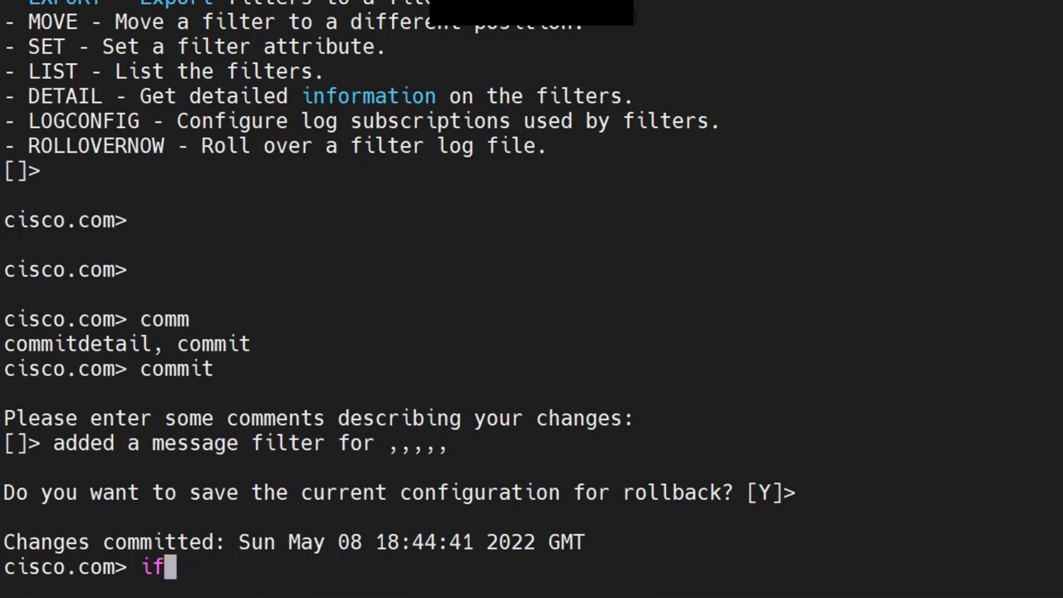